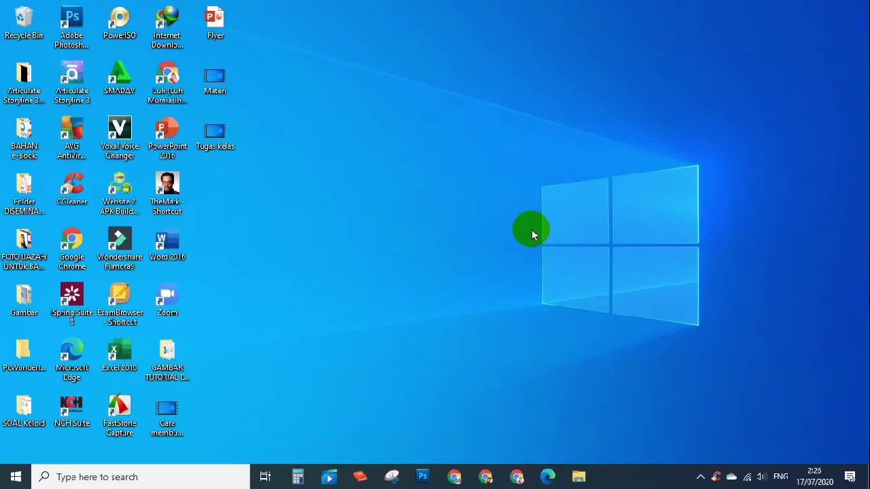
Open Google Classroom in the Chrome browser and enter the KIMIA (PEMINATAN) A-1 class
click(517, 480)
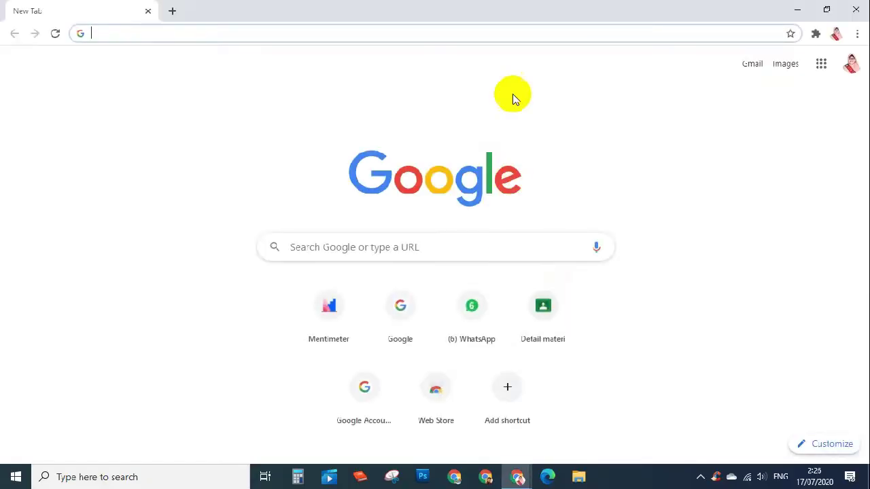
click(821, 63)
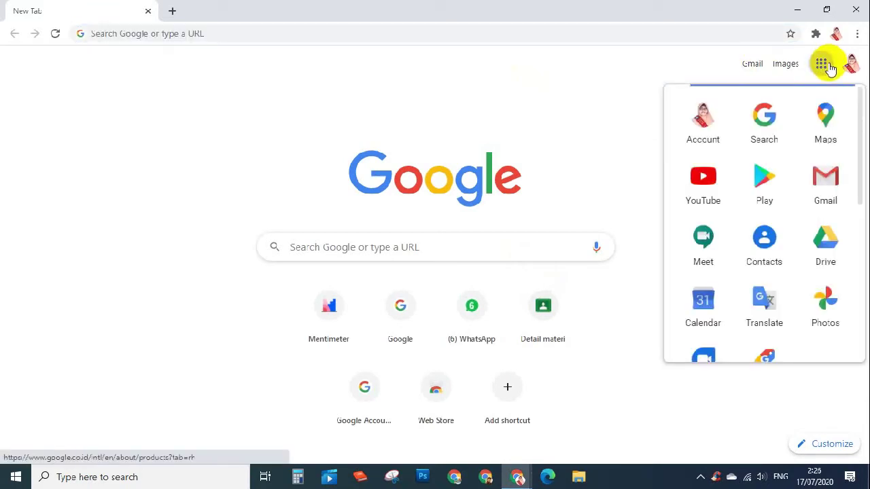
scroll(785, 176, down, 5)
click(771, 239)
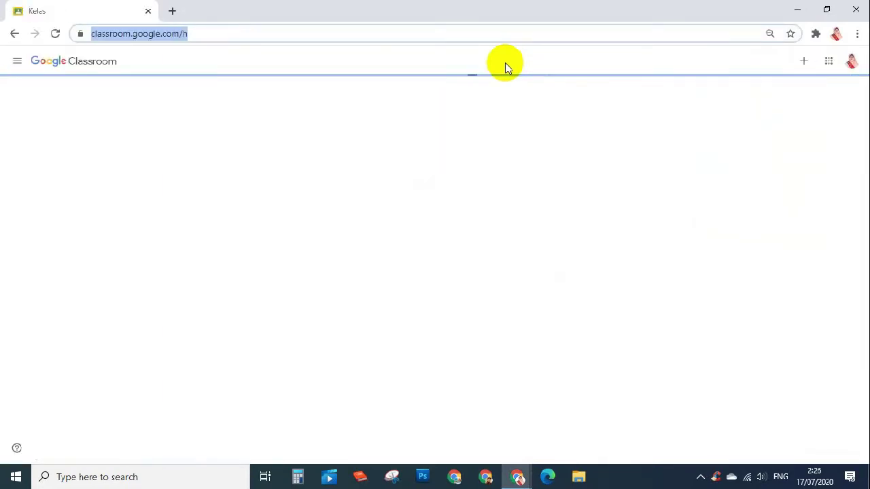
click(84, 118)
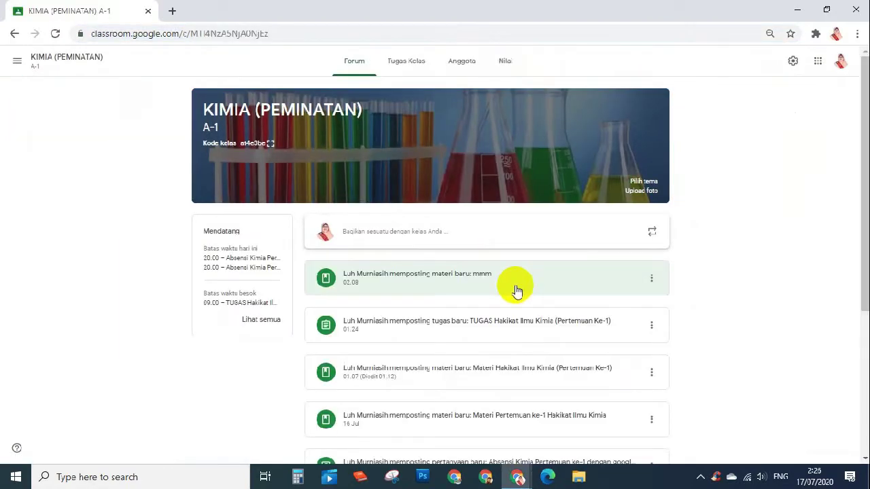
Start a new quiz assignment (Tugas kuis) in the class's Tugas Kelas section
click(412, 68)
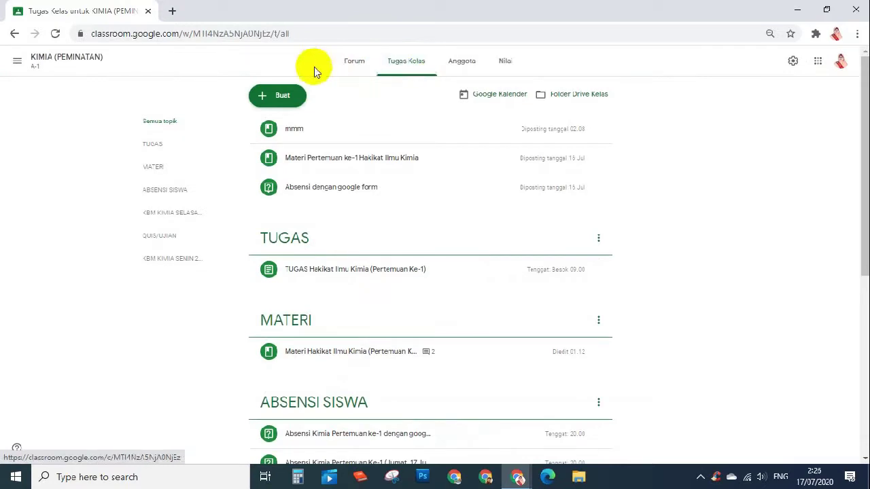
click(289, 95)
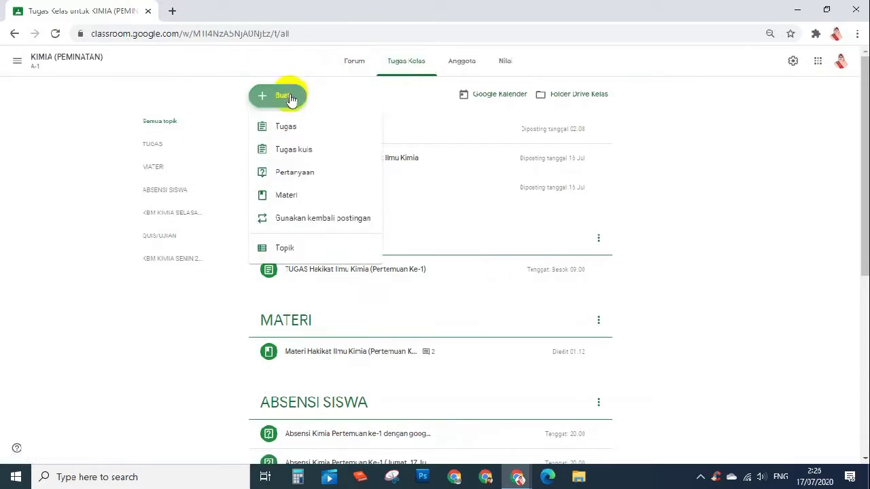
click(292, 149)
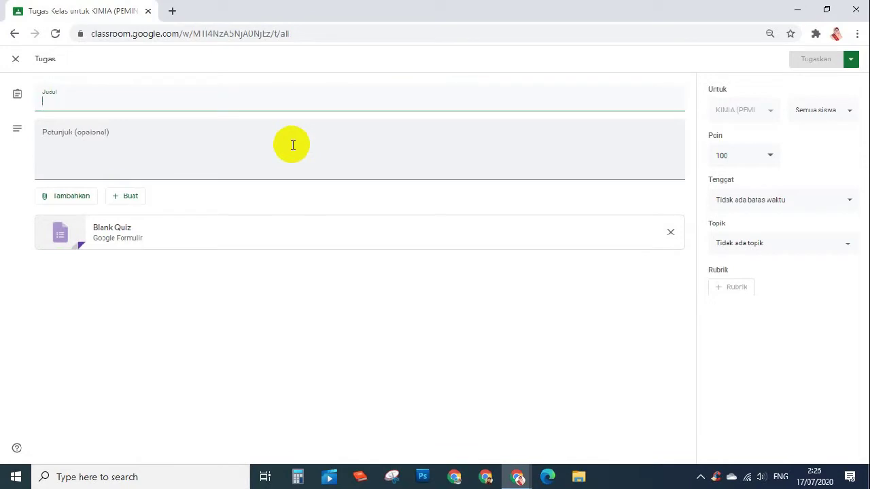
Title the quiz assignment "Kuis Hakikat Ilmu Kimia ( Kuis Pertemuan Ke-1)"
text(Qu)
text(iz Hakika)
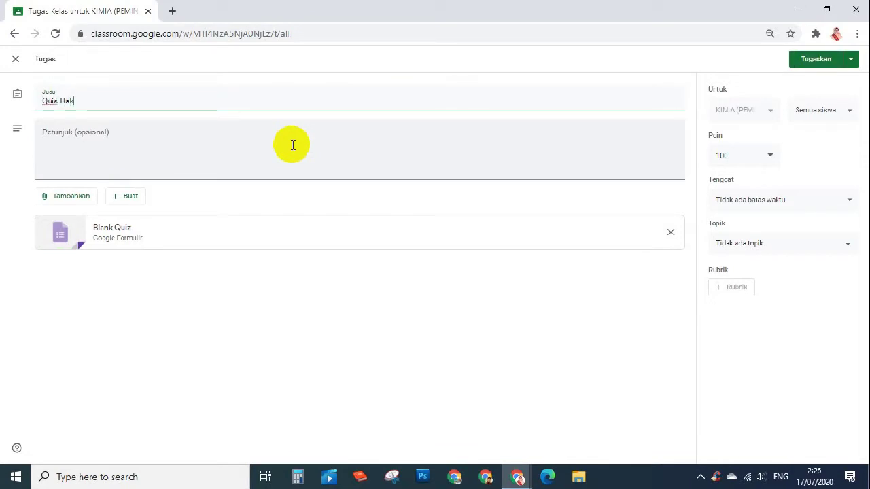
key(BackSpace)
key(BackSpace)
key(BackSpace)
key(BackSpace)
key(BackSpace)
key(BackSpace)
key(BackSpace)
key(BackSpace)
key(BackSpace)
key(BackSpace)
key(BackSpace)
text(Kuis Hakikat Ilmu Kimi)
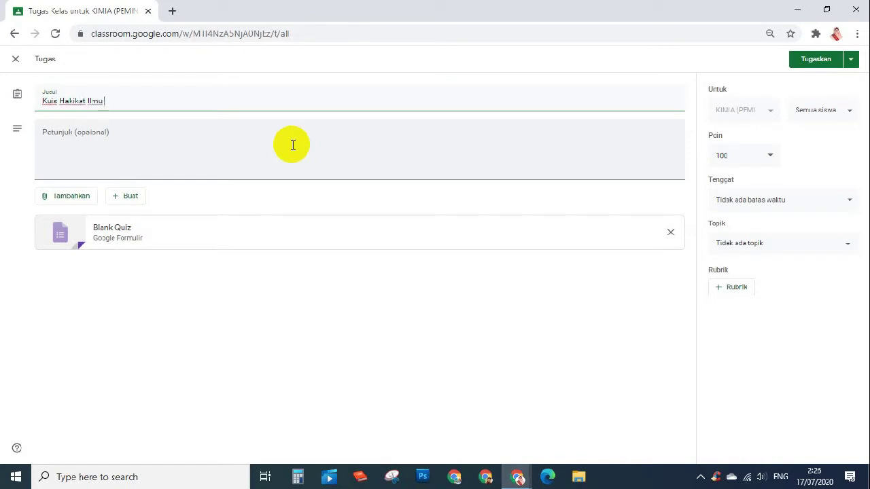
text(a )
text(()
text( q)
text(Kuis Pe)
text(rtemuan)
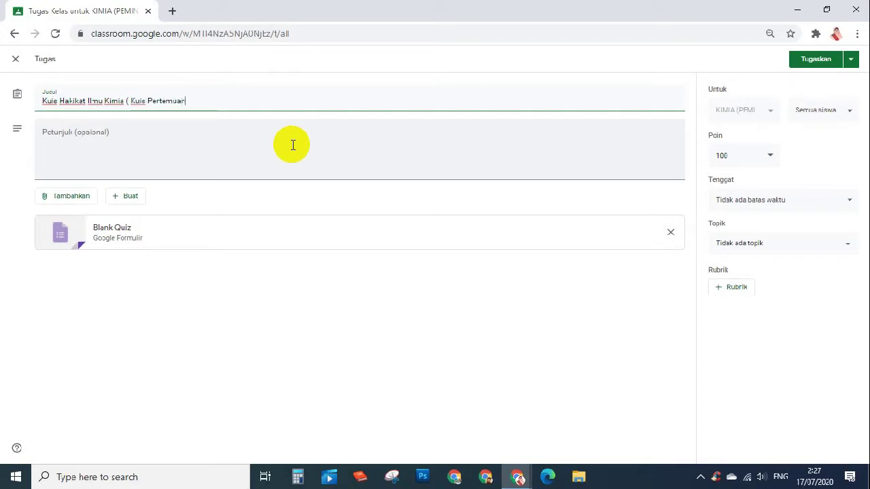
text( Ke-1)
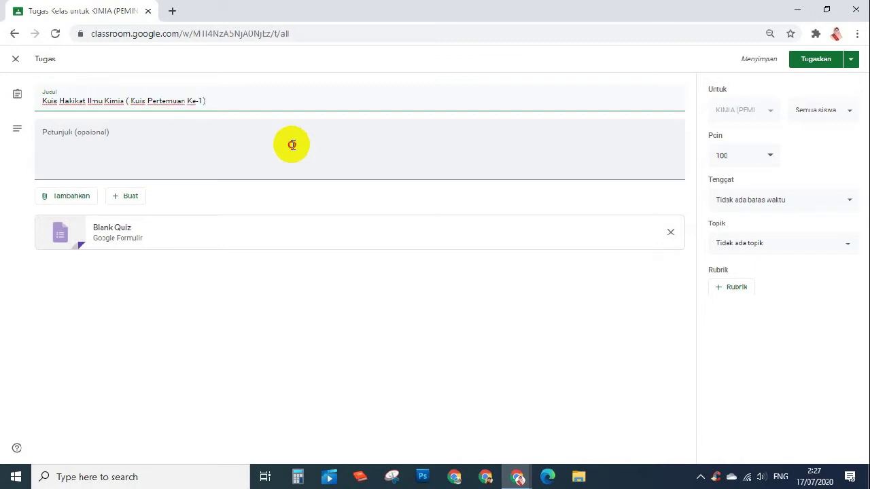
Enter the assignment instructions "Silakan kerjakan kuis berikut dengan baik dan jujur."
click(293, 145)
text(Sil)
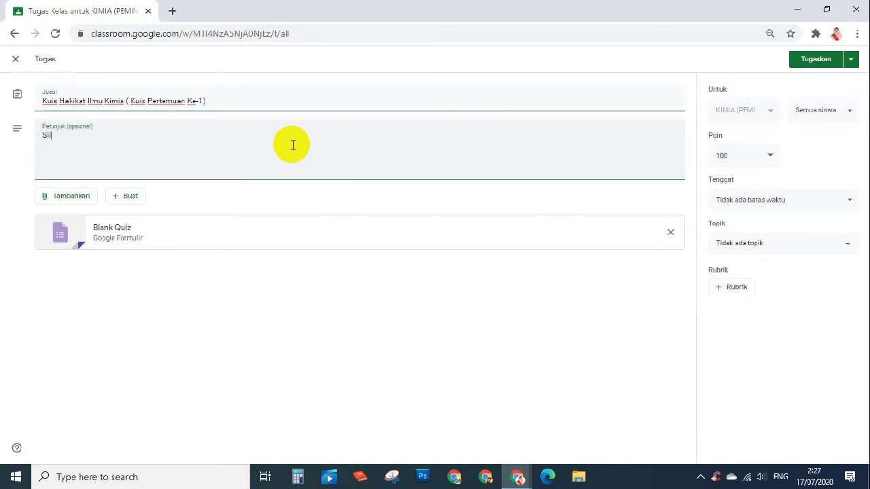
text(akan kerjakan kui)
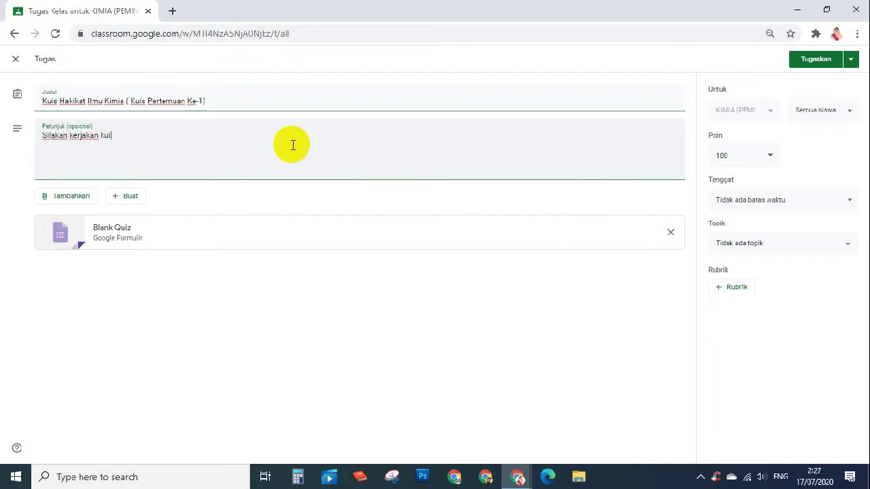
text(s berikut dengan )
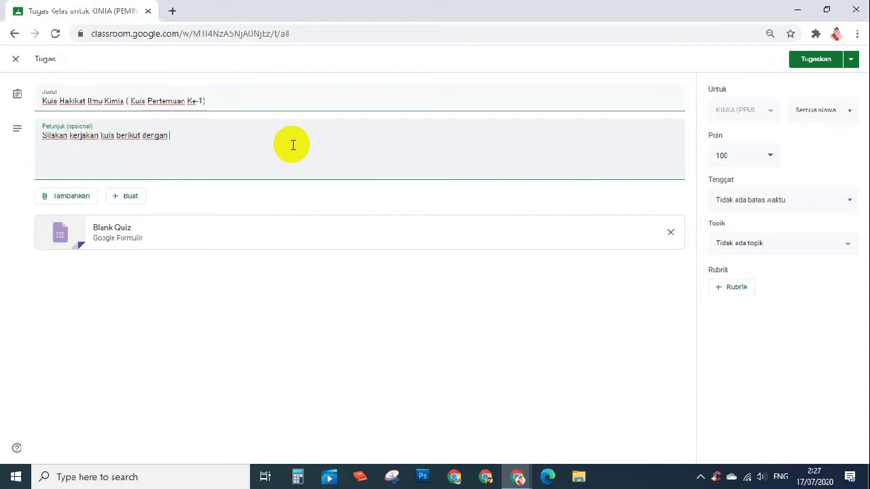
text(baik dan jujur.)
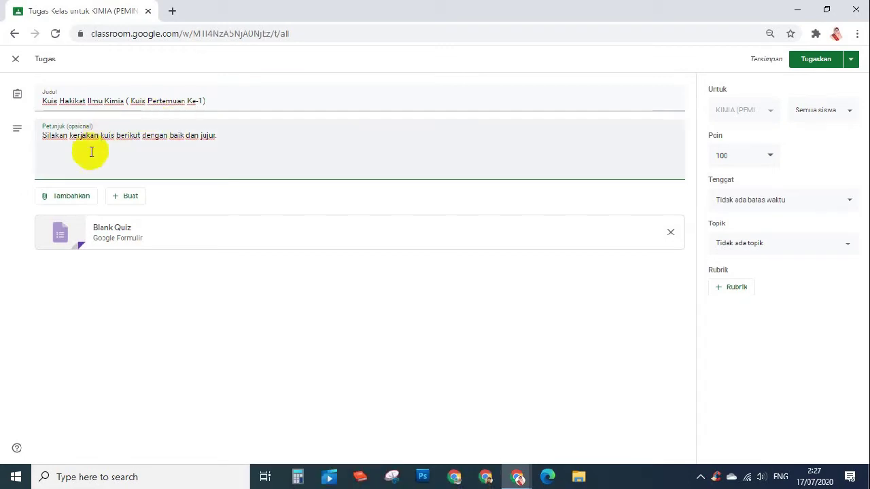
Review the attachment sources, then create an additional blank Google Form for the assignment and remove it again
click(79, 204)
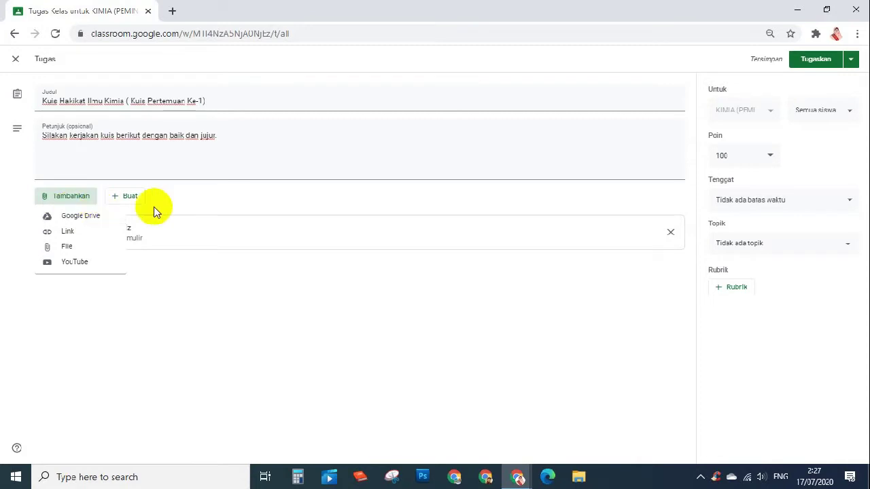
click(216, 269)
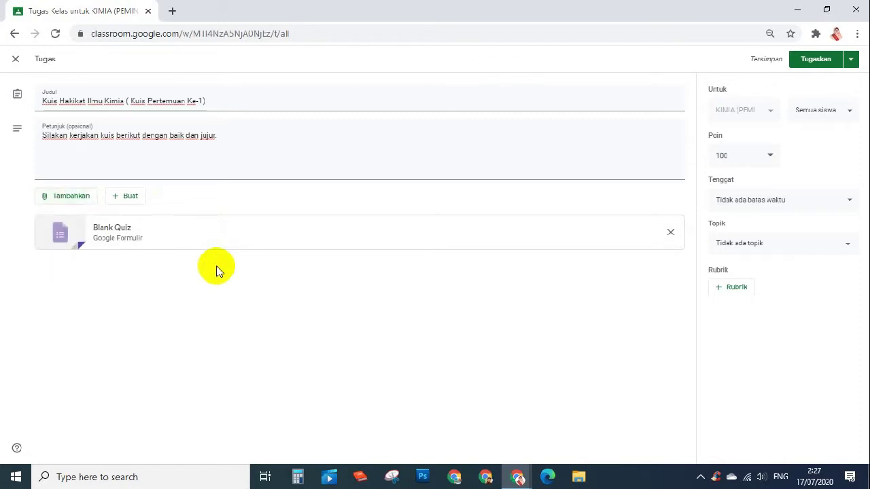
click(131, 198)
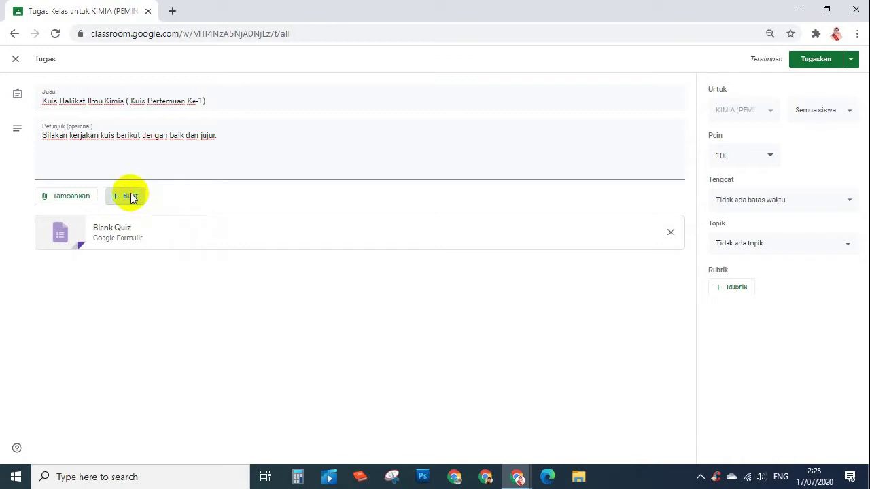
click(142, 289)
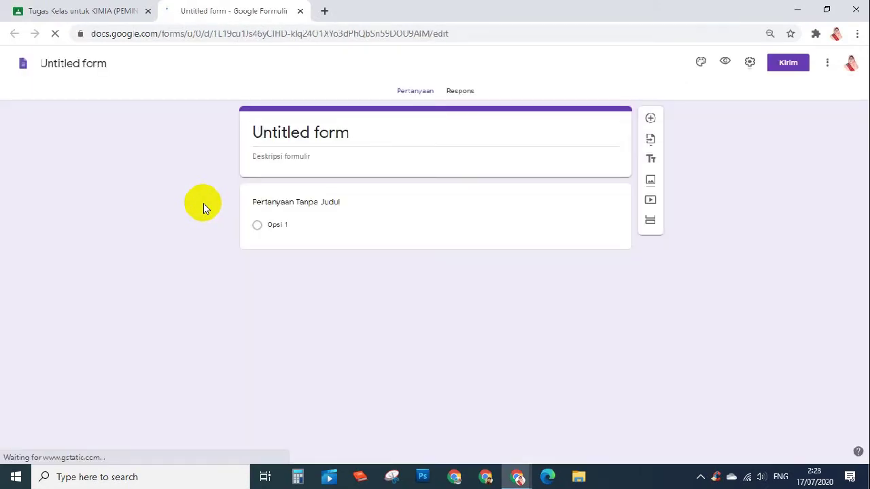
click(300, 11)
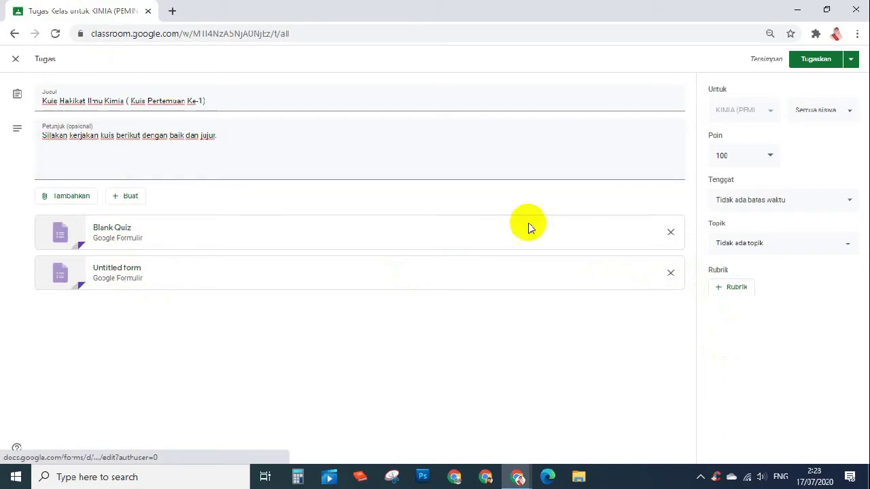
click(673, 274)
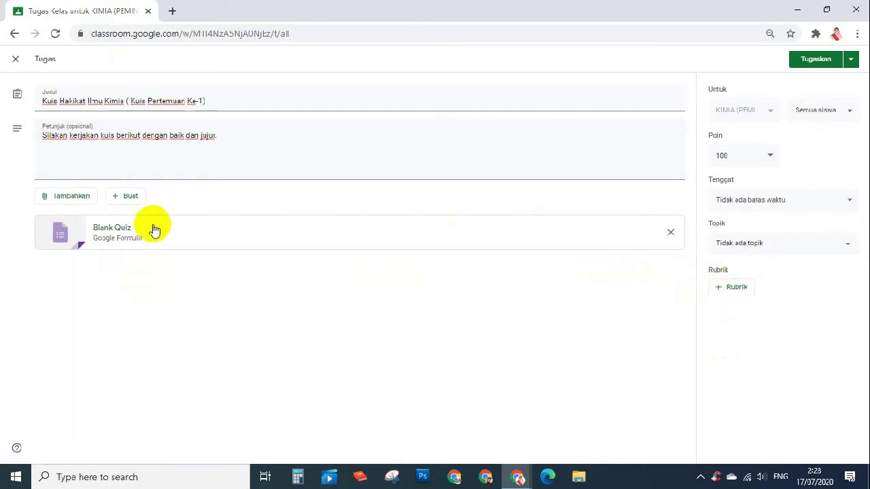
Open the attached Blank Quiz form and rename its file as "Kuis Hakikat Ilmu Kimia (Pertemuanke-1)"
click(131, 236)
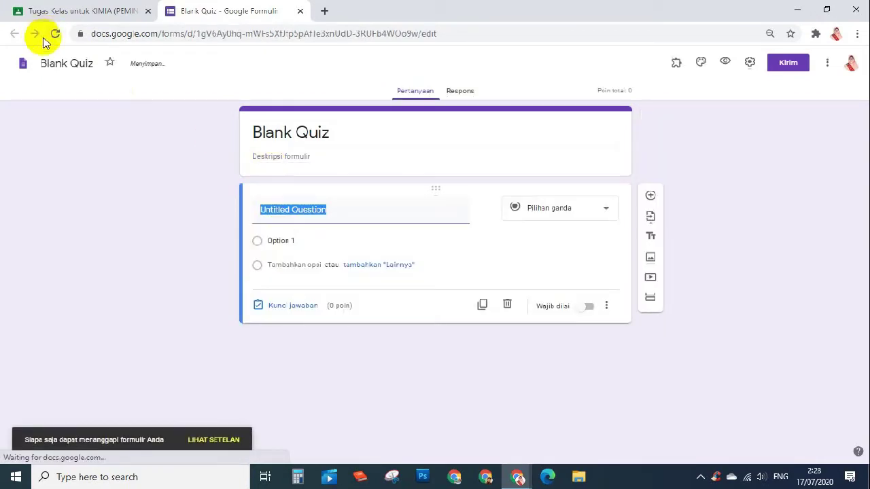
click(62, 63)
drag(42, 64, 97, 76)
text(Kuis Hkik)
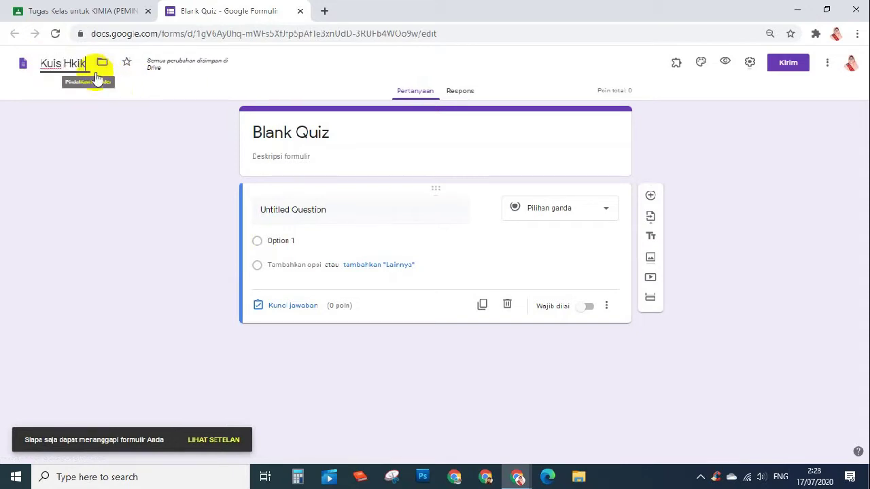
text(ah)
key(BackSpace)
key(BackSpace)
key(BackSpace)
key(BackSpace)
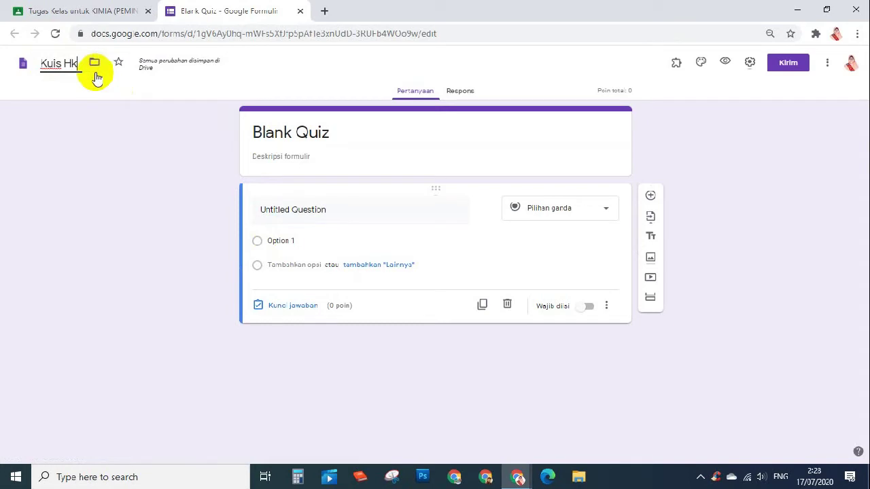
key(BackSpace)
text(akik)
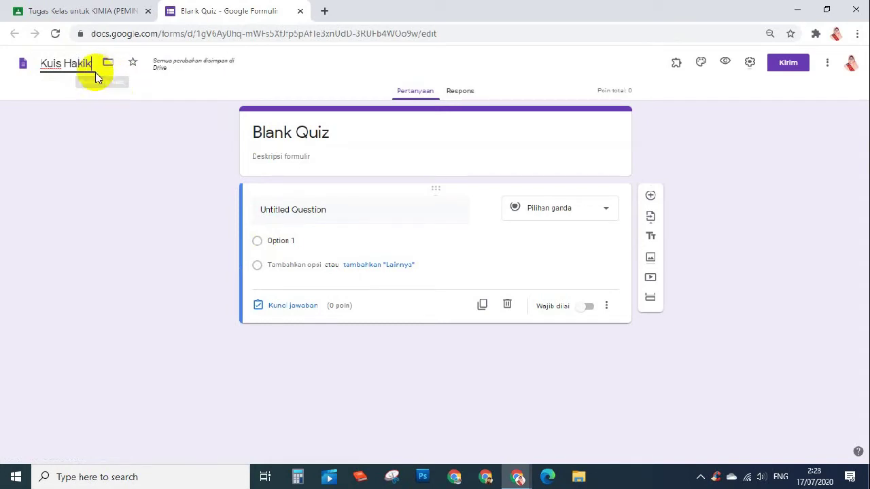
text(at Ilmu Kimia)
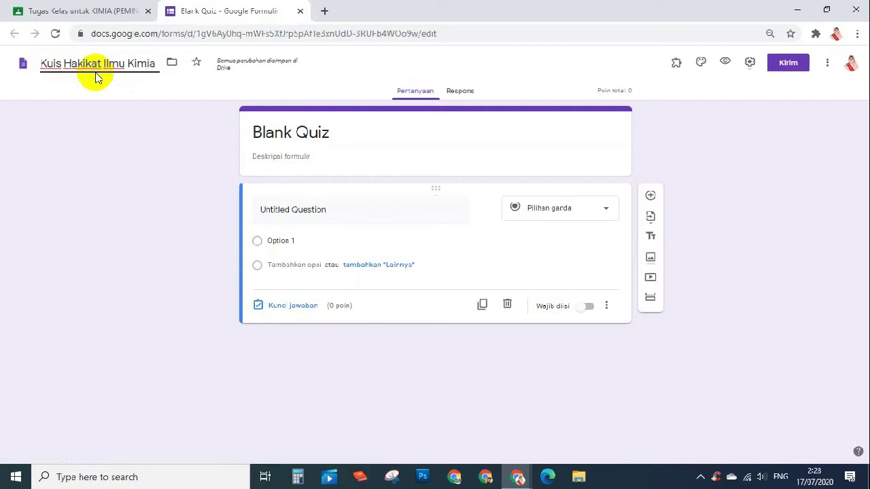
text( (Pert)
text(e)
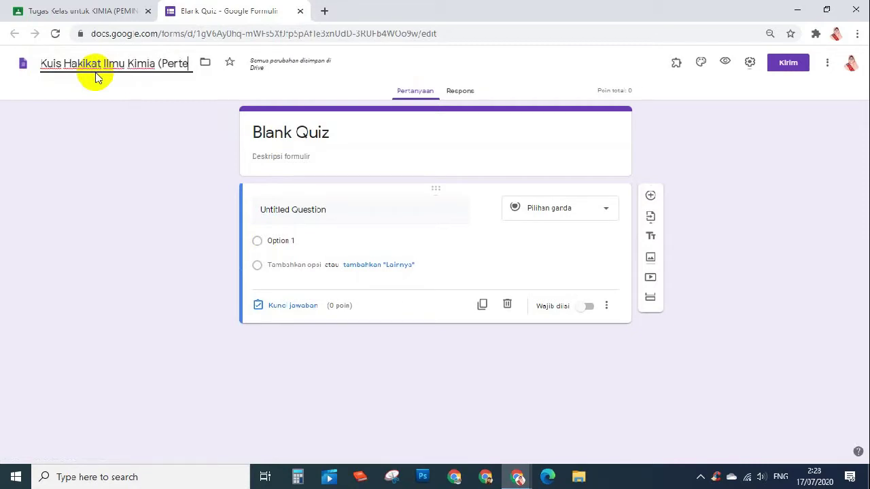
text(muanke-1))
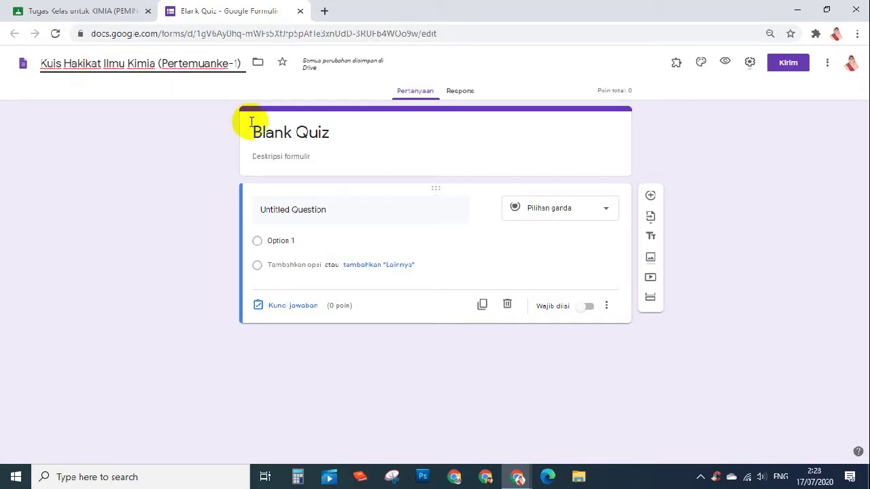
Change the form's heading to "Kuis Hakikat Ilmu Kimia (Pertemuan ke-1)"
click(317, 136)
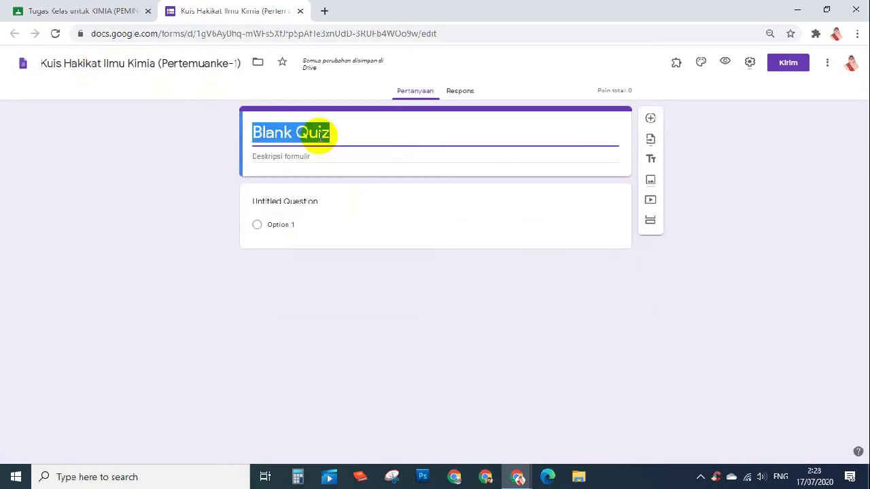
click(171, 61)
click(255, 132)
text(Kui)
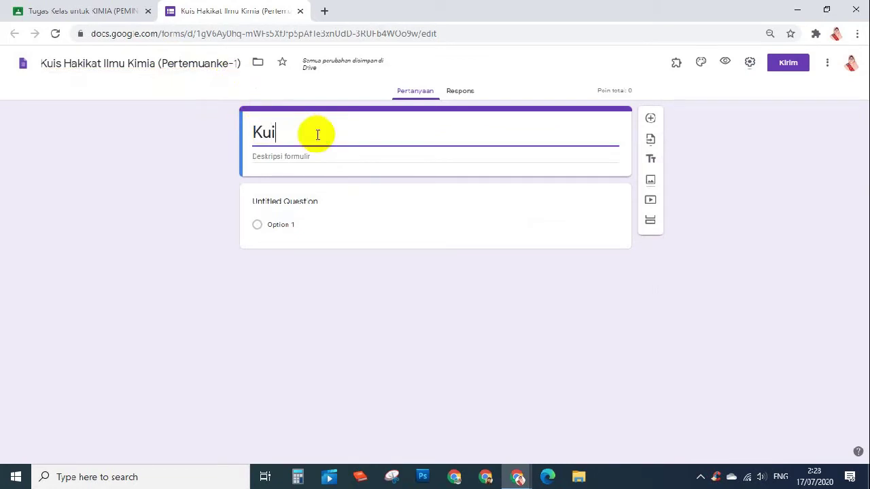
text(s Hakikat Ilmu)
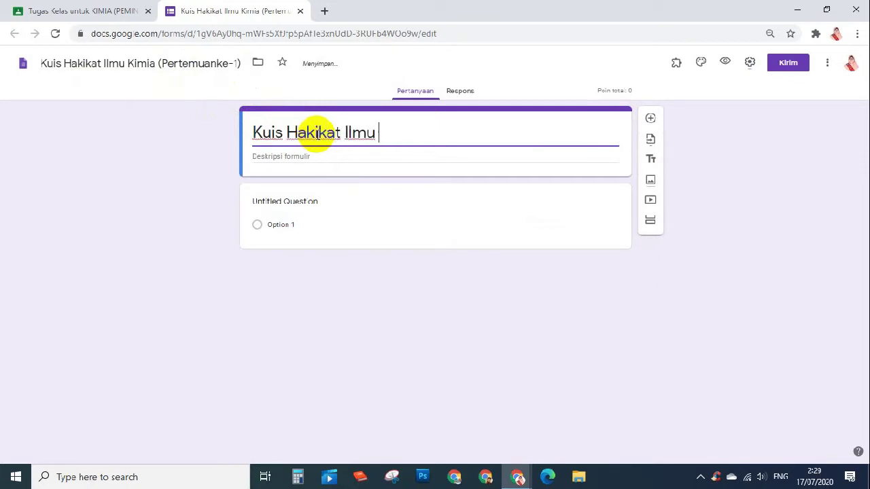
text(Kimia (Pertemu)
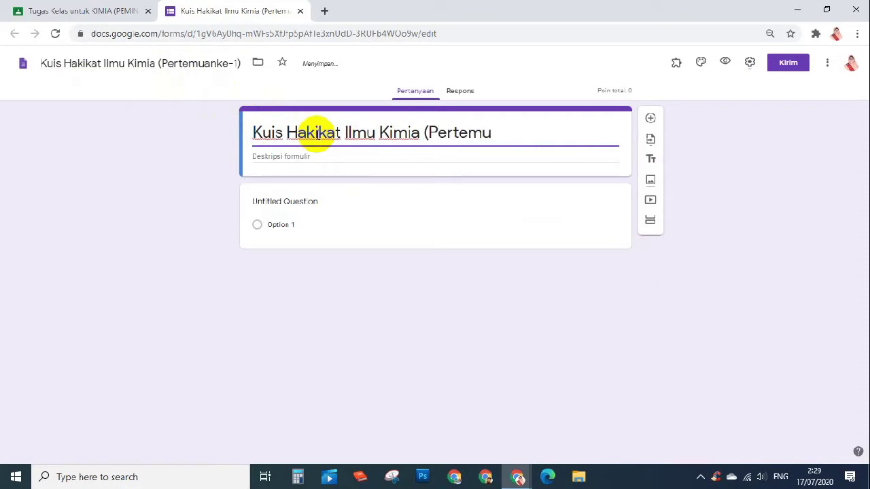
text(ke-1))
click(505, 348)
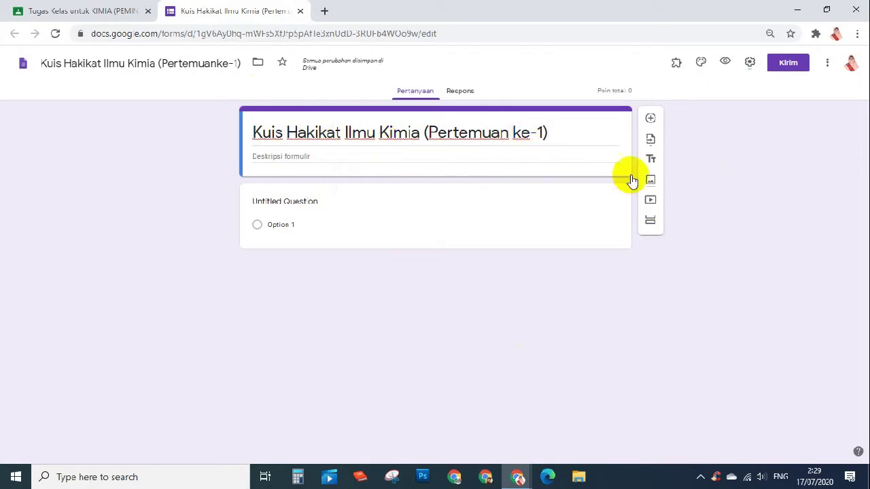
Set the quiz form's theme color to green
click(698, 63)
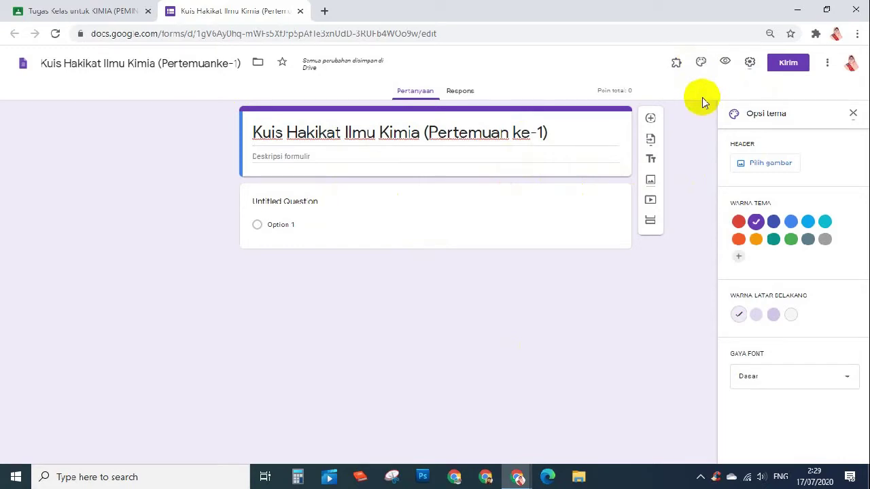
click(739, 223)
click(790, 240)
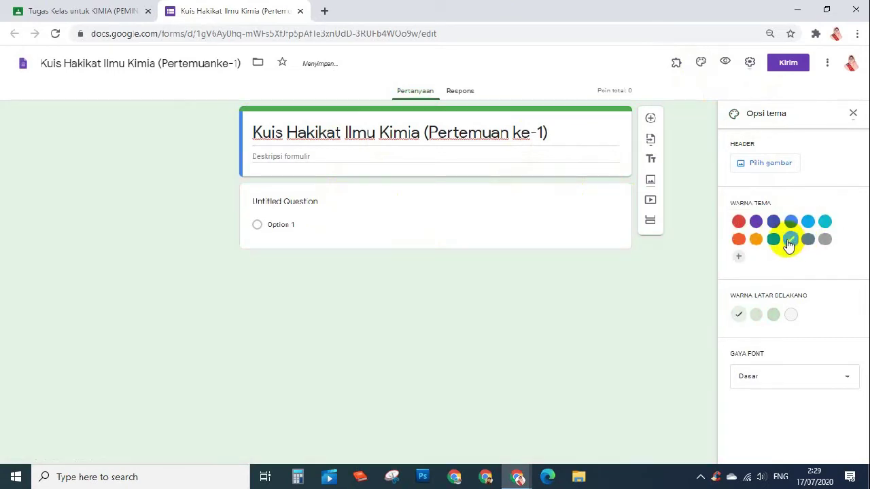
Set the theme color to teal and insert the green frog picture from the built-in themes as the form's header image
click(773, 239)
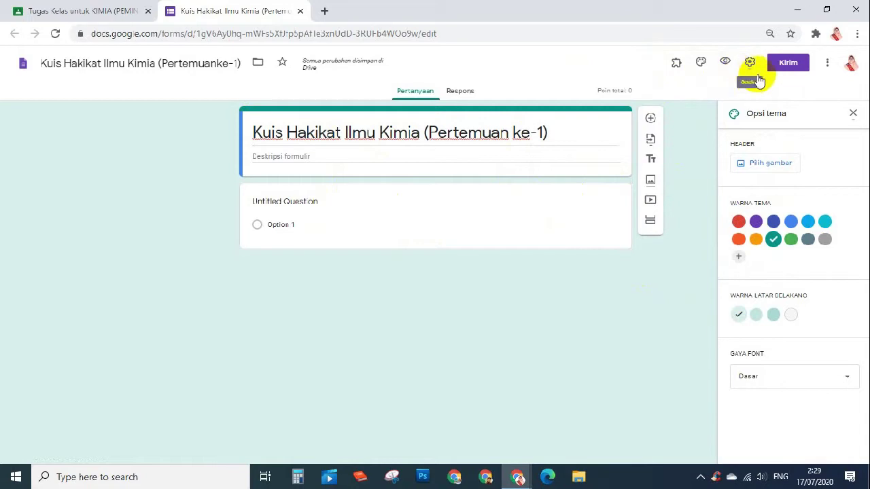
click(778, 165)
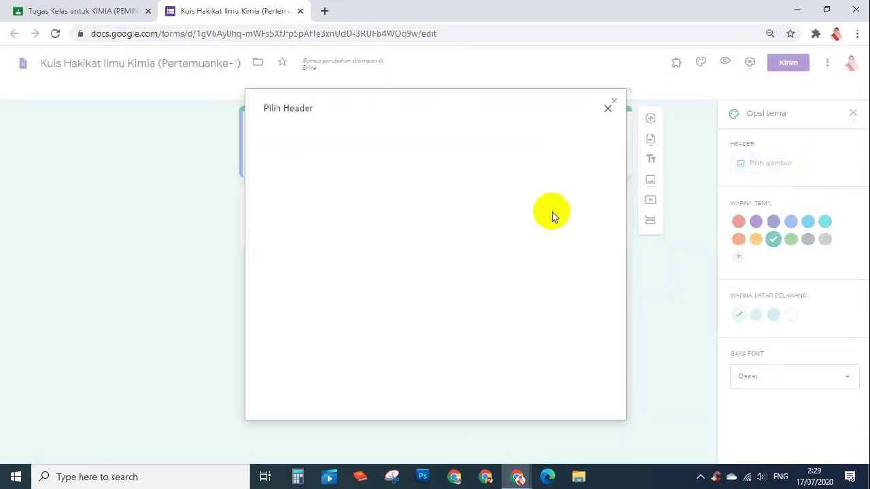
scroll(505, 272, down, 10)
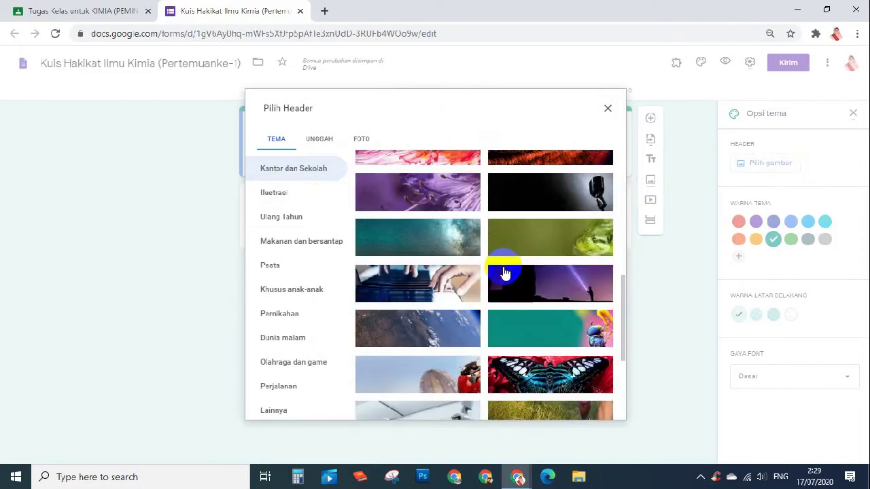
click(561, 249)
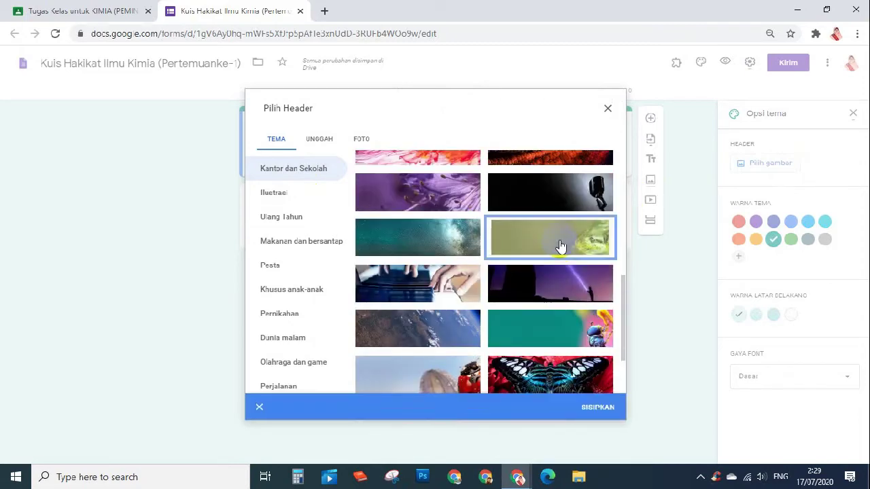
click(594, 410)
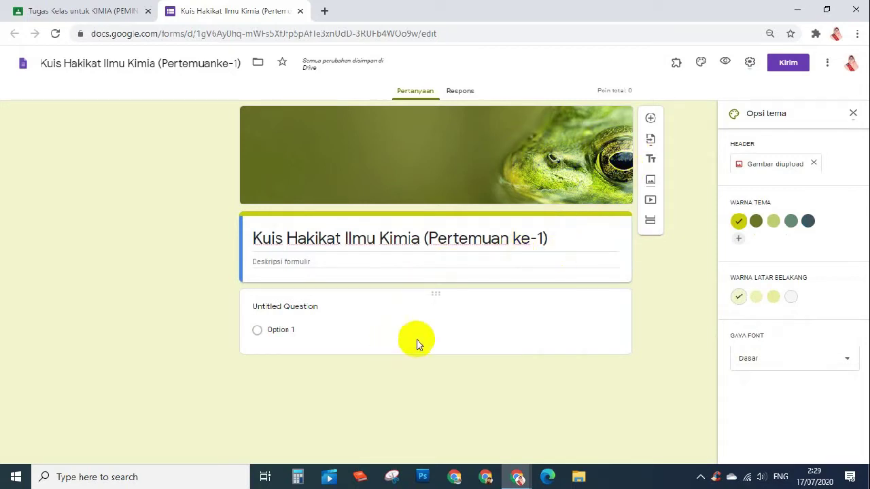
Set the form's font style to Formal and enter "Silakan mengerjakan kuis berikut." as the form description
click(779, 367)
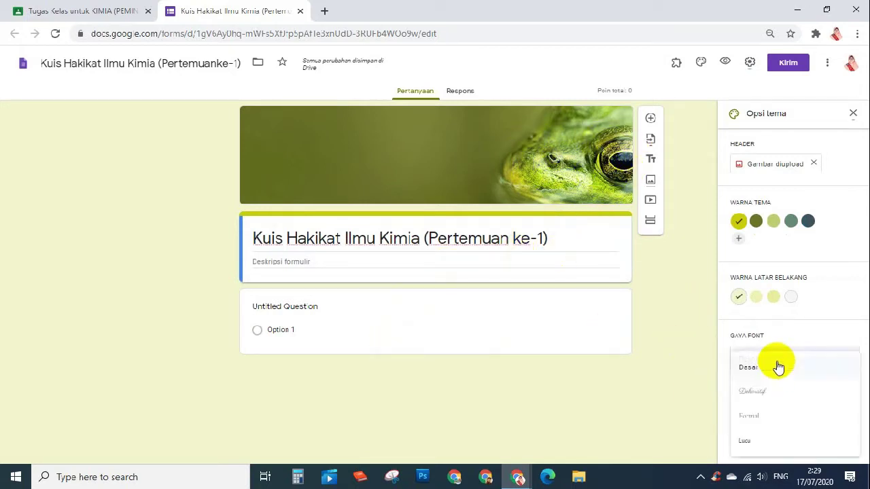
click(762, 416)
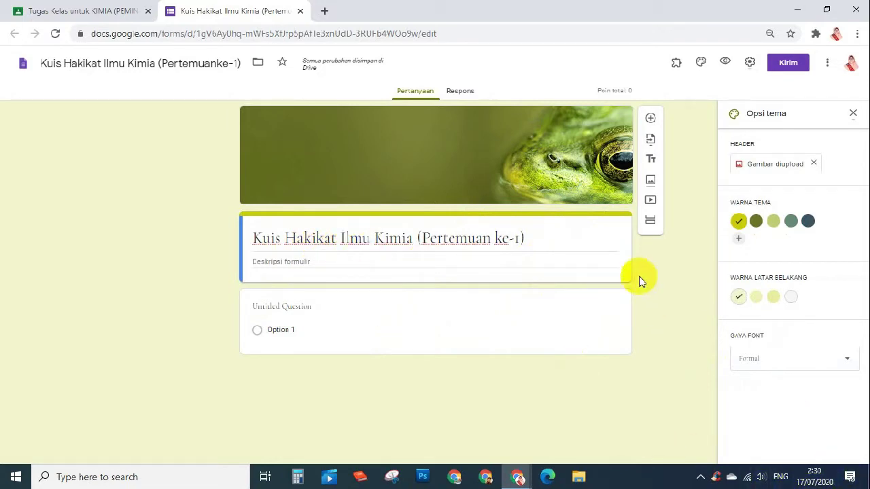
click(295, 256)
click(295, 256)
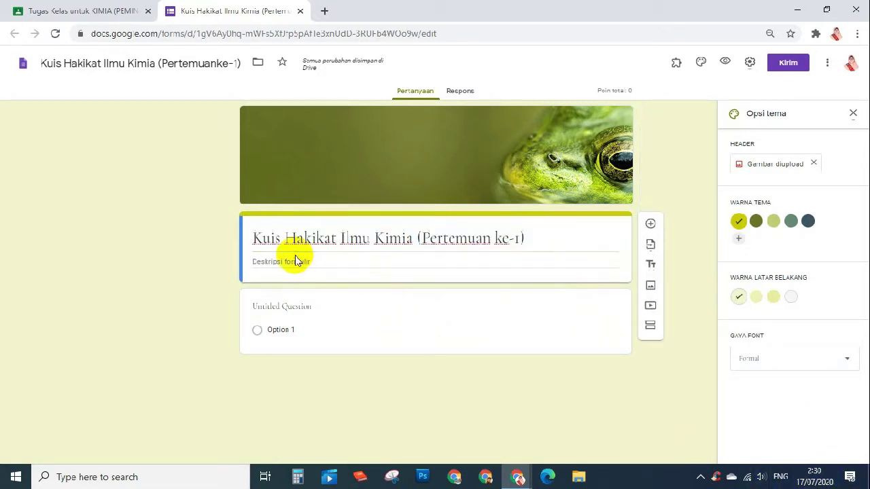
click(296, 261)
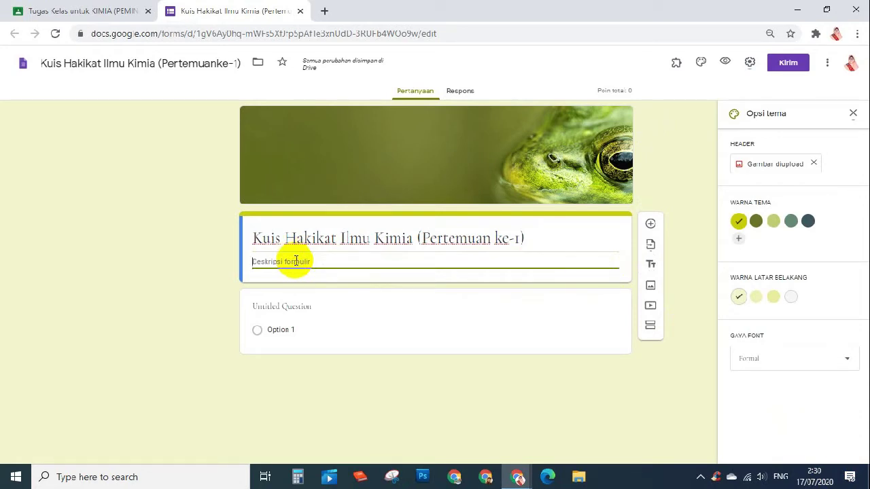
text(s)
text(ilakan mengerjekan kuis berik)
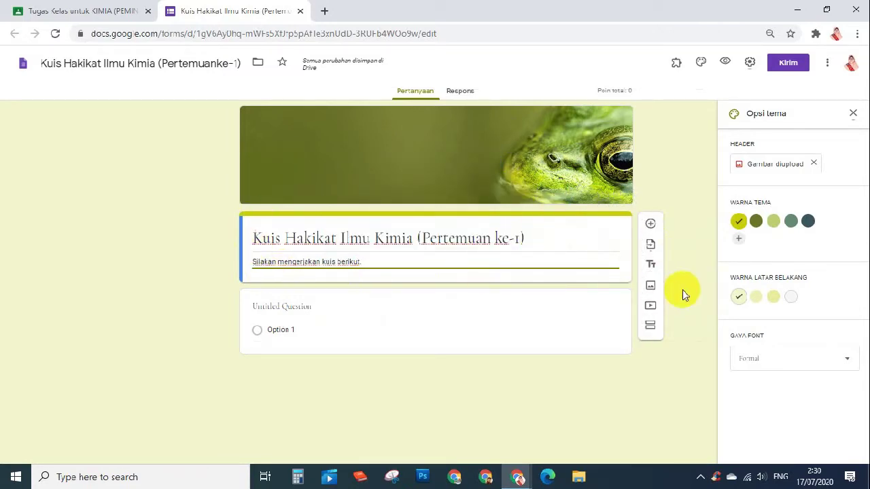
Add a new section below the form heading and title it "Identitas"
click(651, 329)
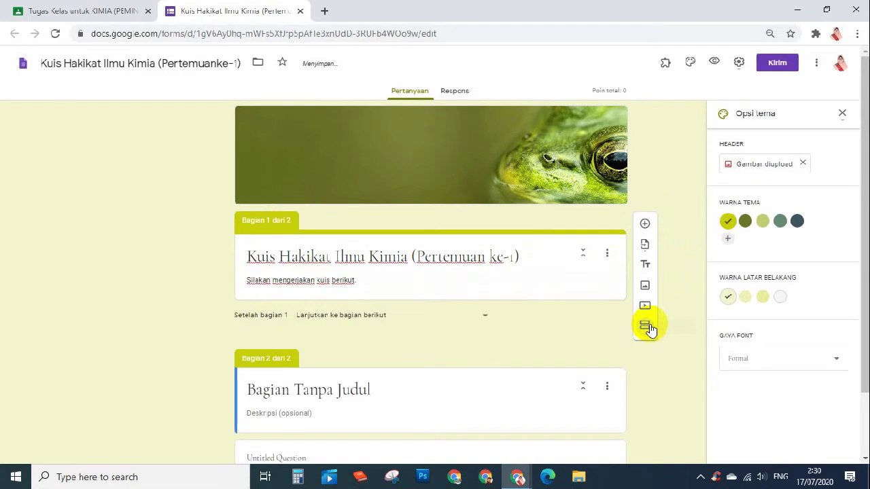
scroll(367, 321, down, 1)
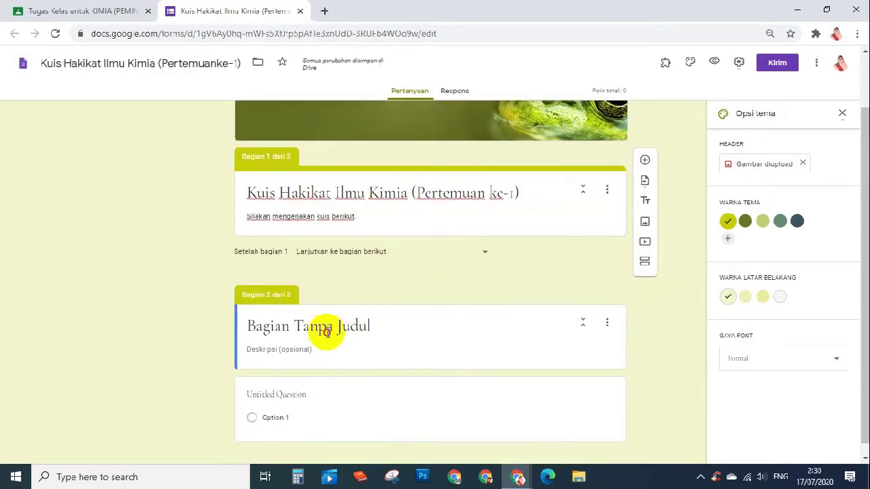
click(327, 327)
text(Identitas)
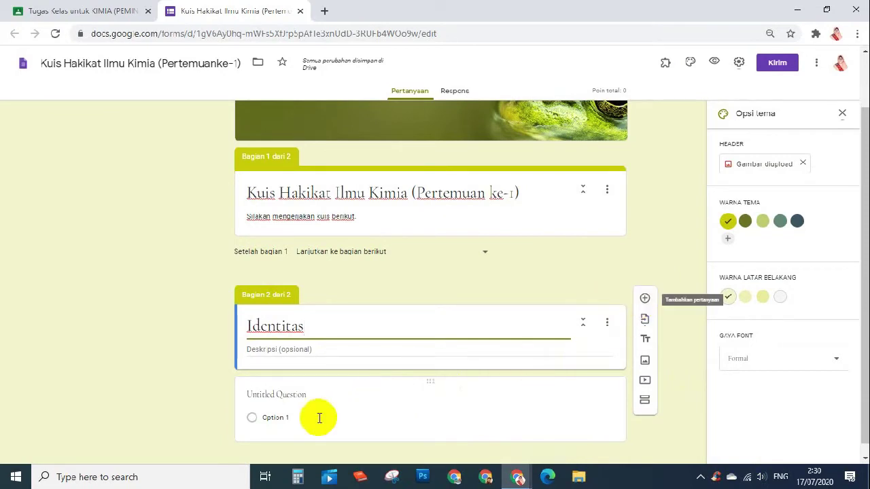
Turn the untitled question in the Identitas section into a required short-answer question named "Nama Lengkap:"
click(288, 403)
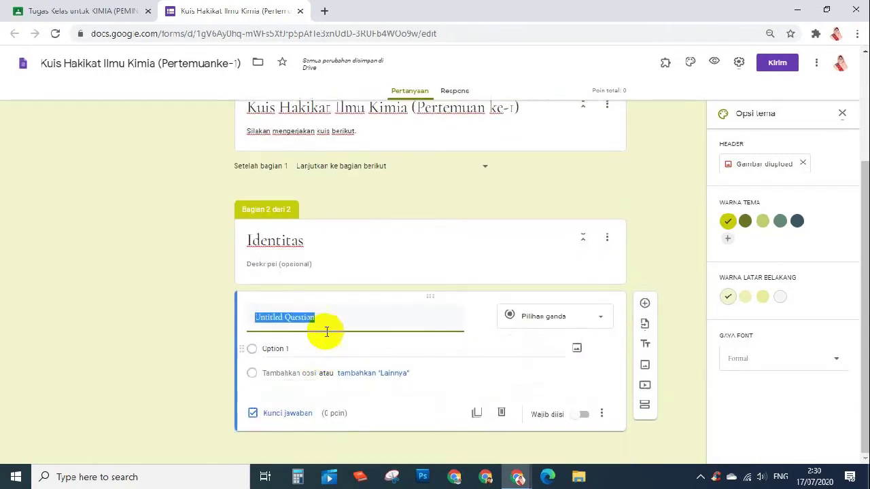
text(Nama)
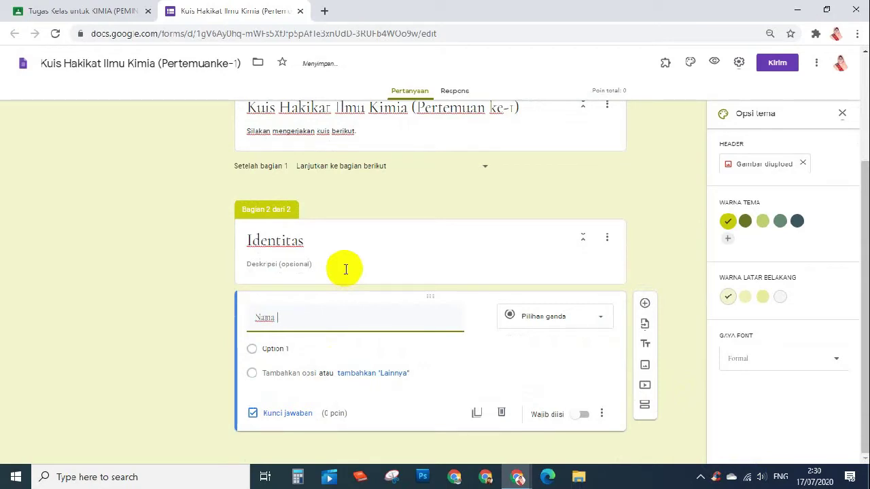
text(:)
text( Lengk)
click(588, 315)
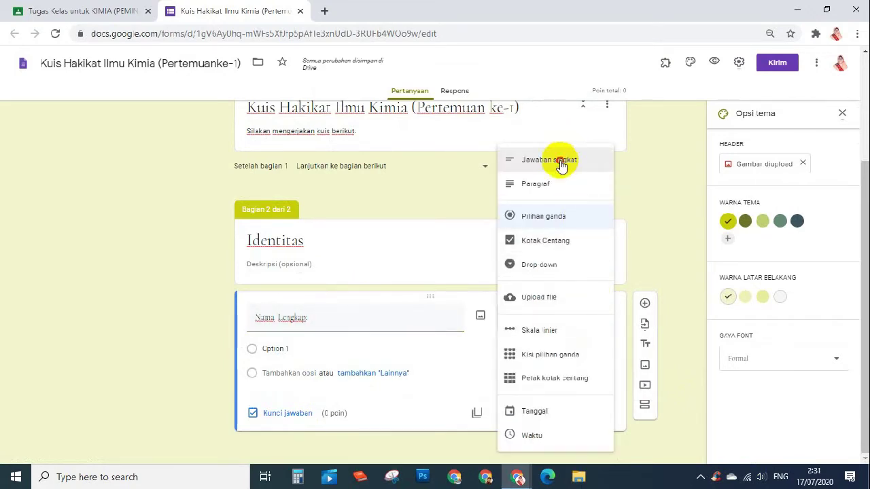
click(564, 162)
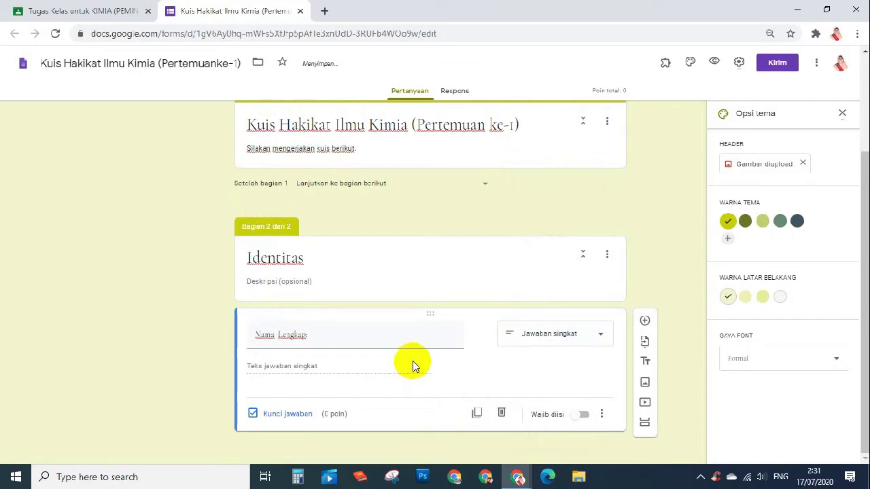
click(585, 416)
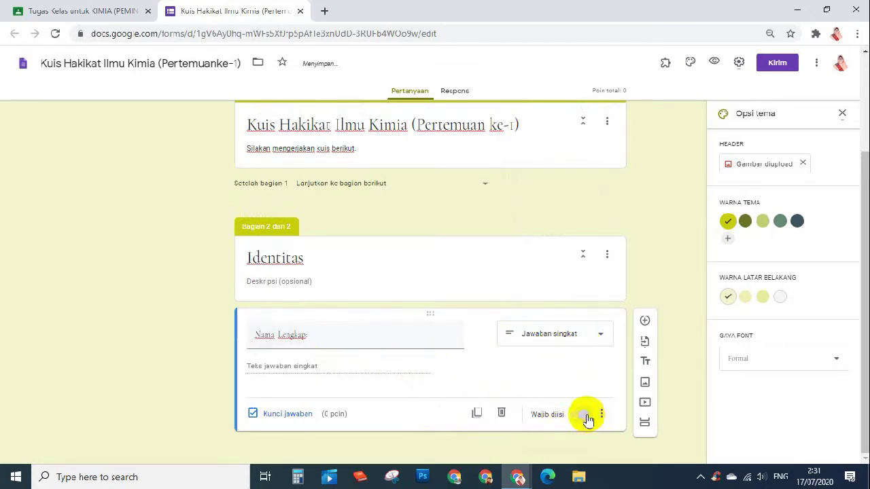
Add a question named "Kelas" below the full-name question and set its type to Drop-down
click(644, 322)
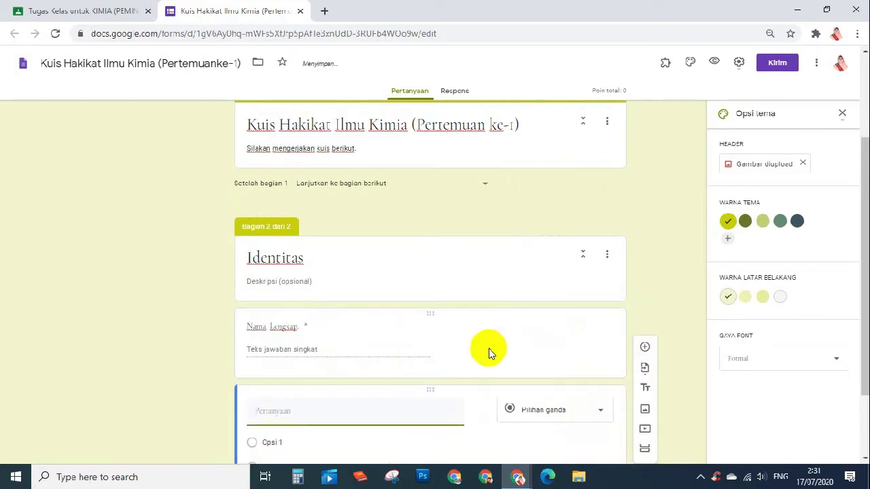
text(Kelas)
scroll(559, 413, down, 2)
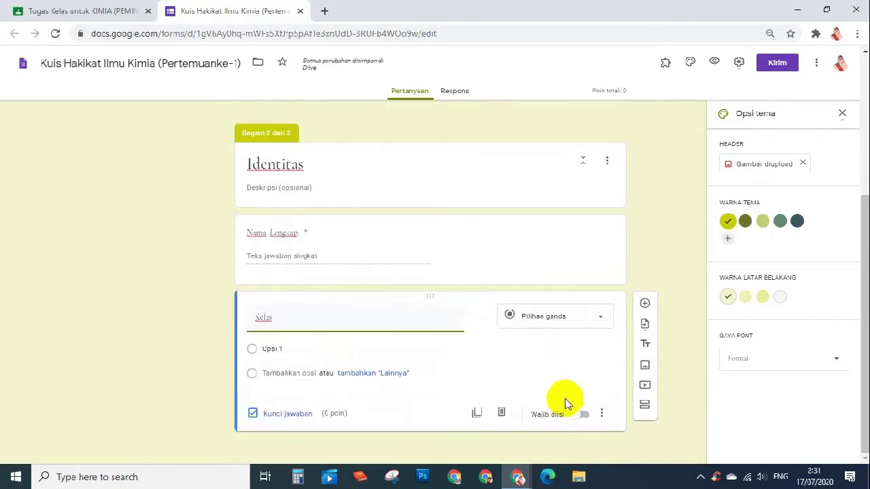
click(573, 318)
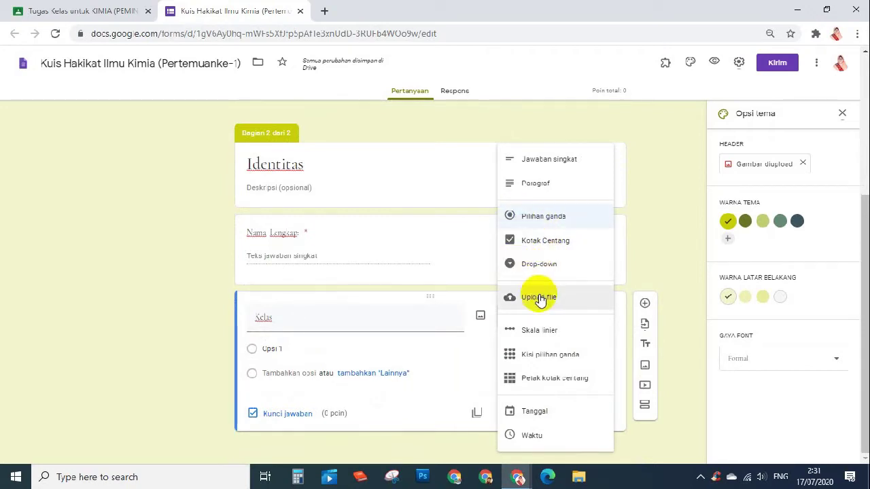
click(538, 265)
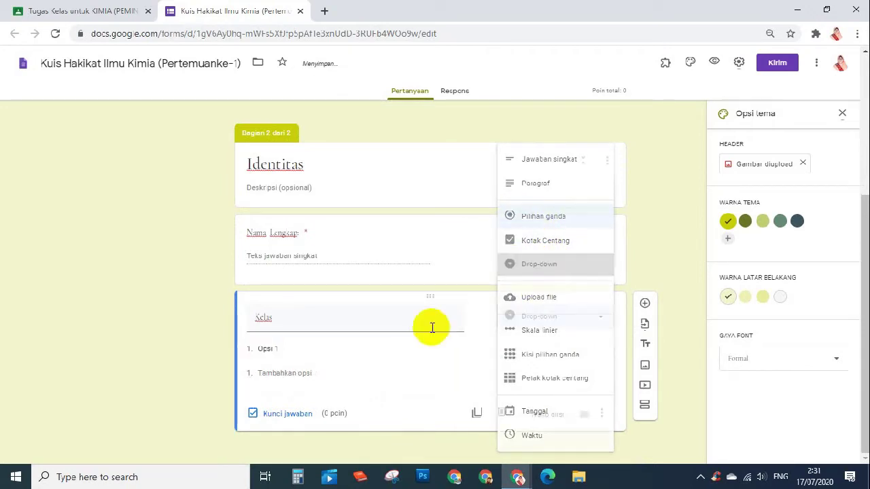
double_click(291, 315)
Give the Kelas question the options A-1, B-1 and C-1, and make it required
click(275, 350)
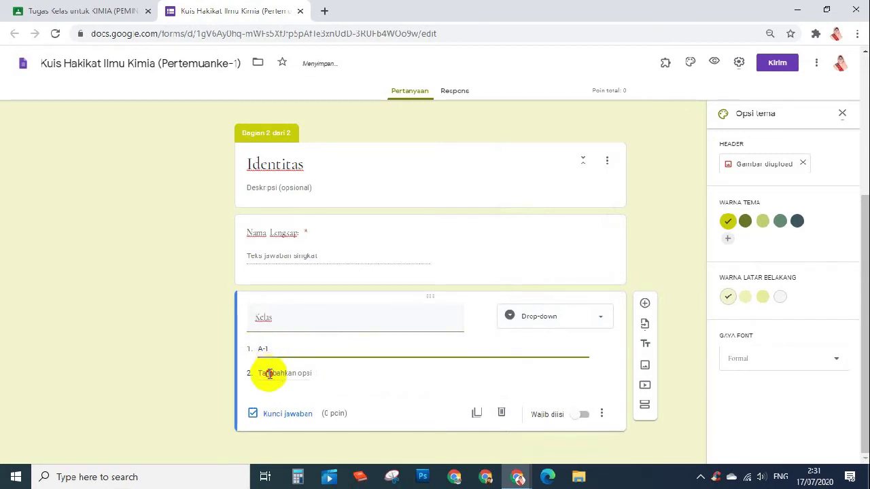
click(269, 373)
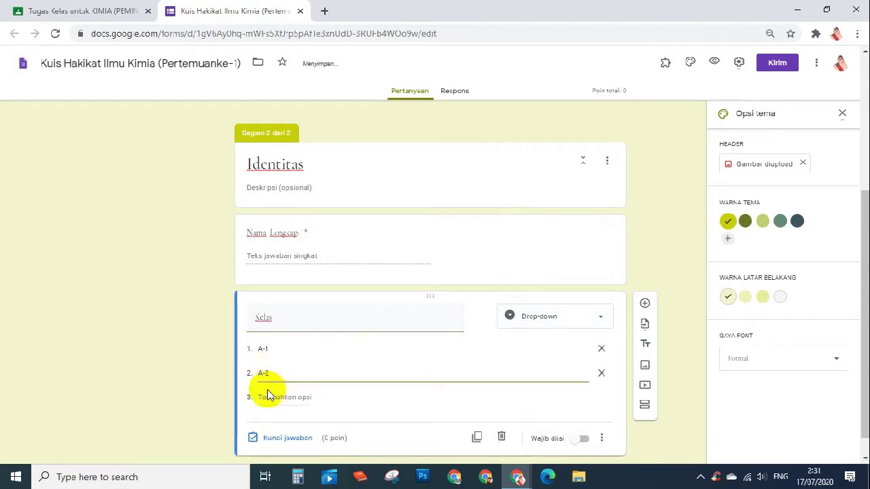
click(270, 396)
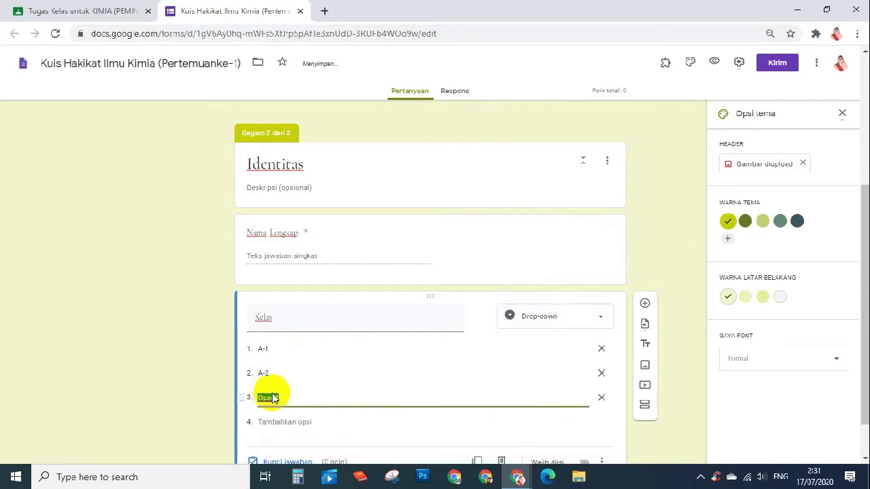
click(269, 373)
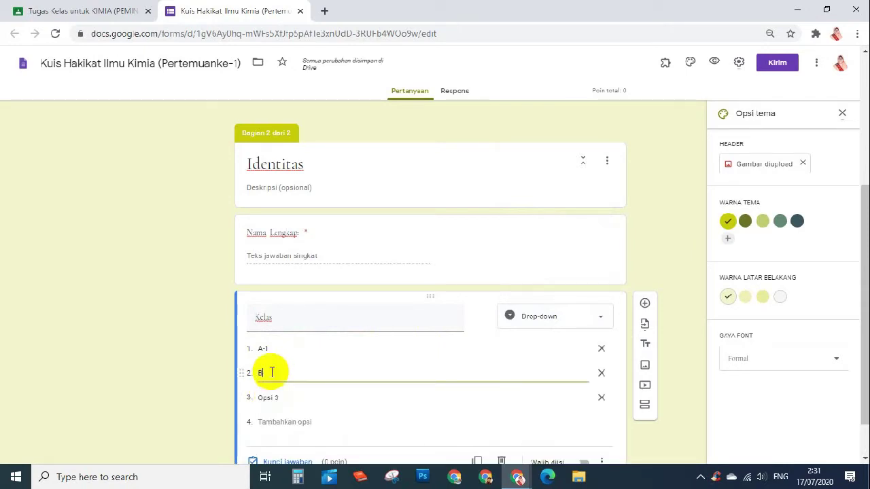
text(B-1)
click(270, 396)
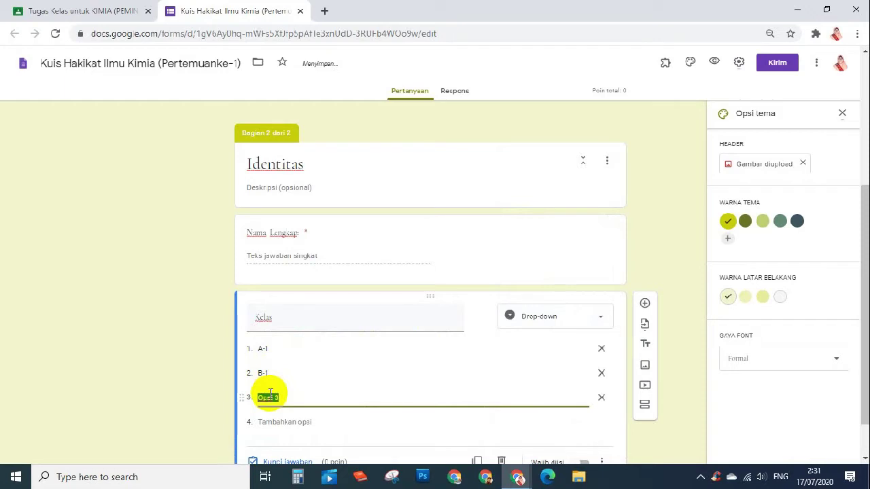
text(C-1)
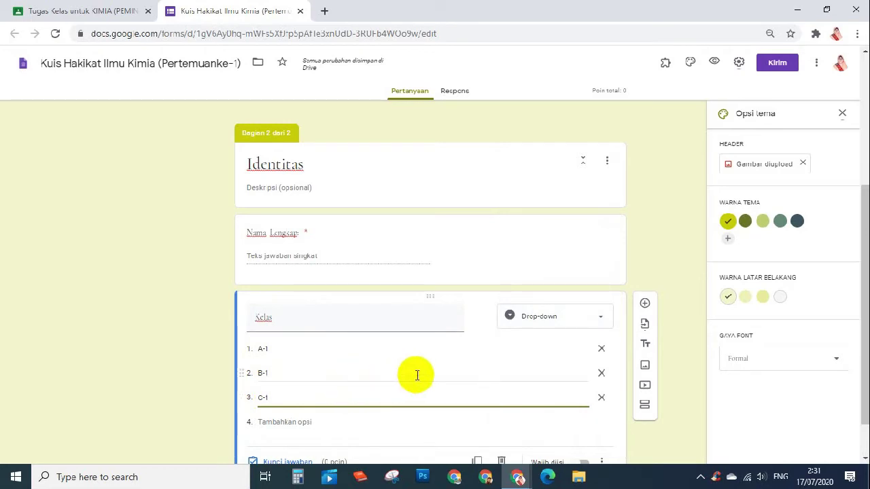
scroll(437, 384, down, 1)
scroll(437, 384, down, 1)
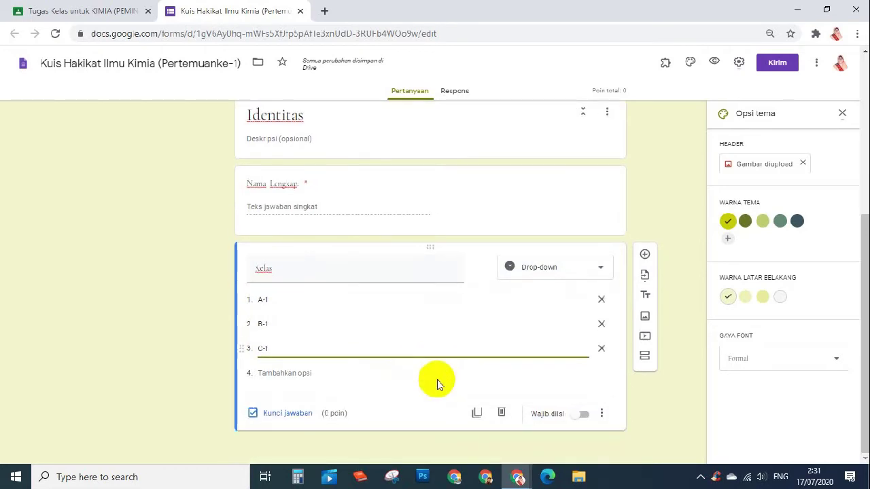
click(586, 414)
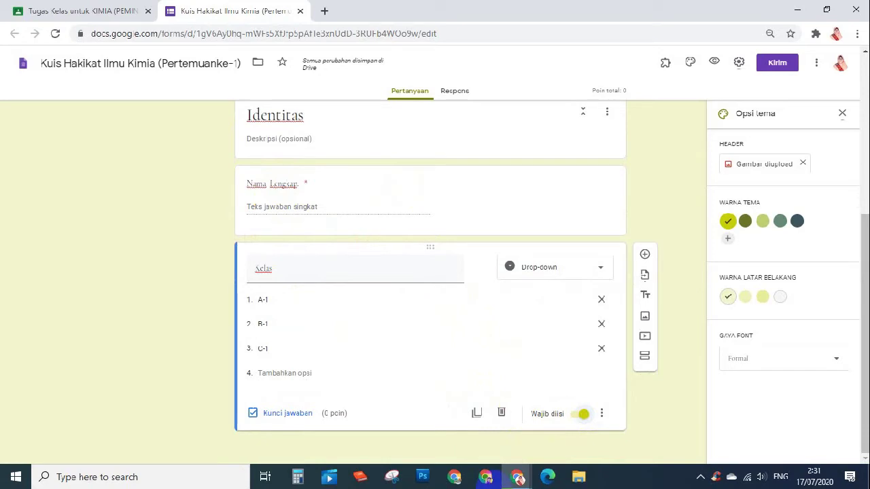
Add a third section titled "Soal Kuis" and insert a blank multiple-choice question in it
click(645, 358)
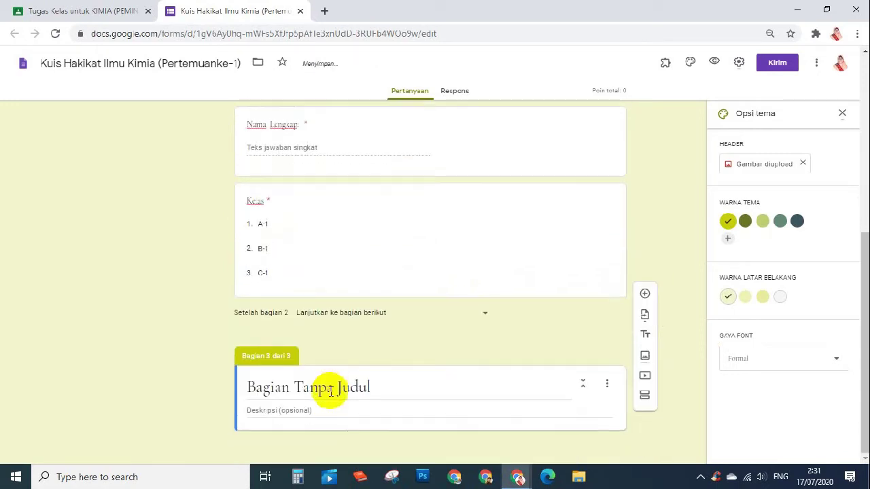
triple_click(331, 390)
text(Soal Kuis)
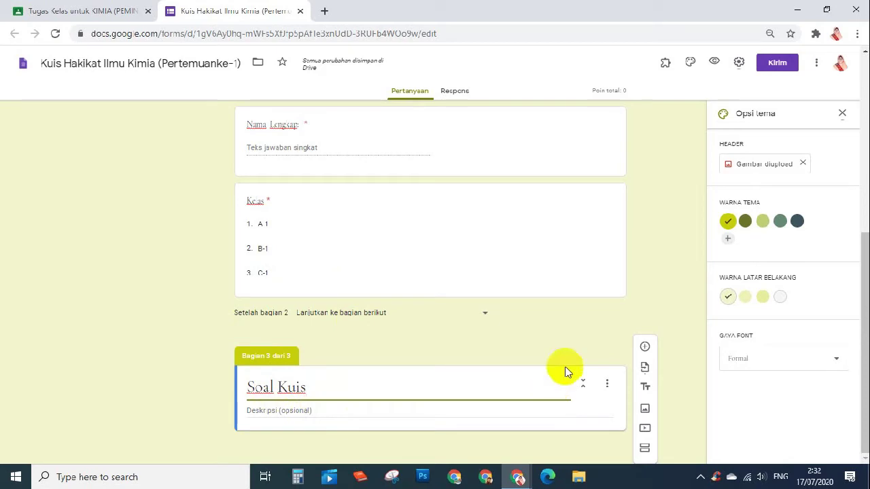
click(645, 349)
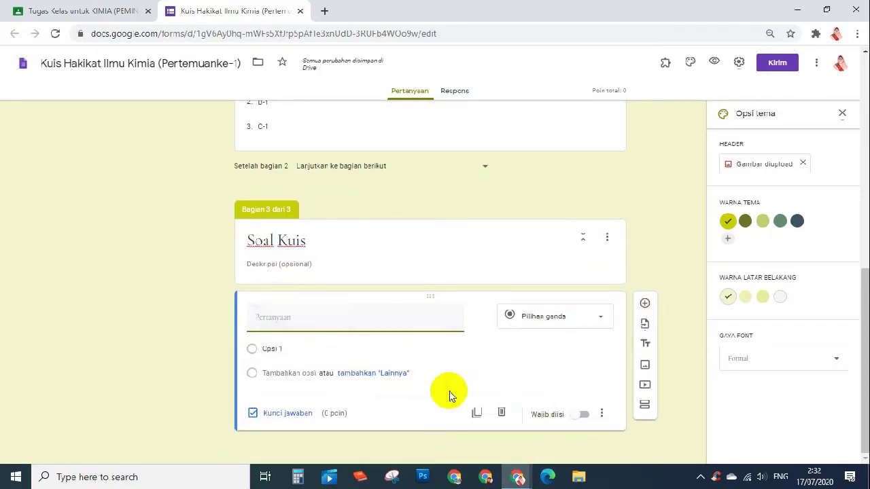
Open the Word document "Soal QUIS Hakikat Ilmu Kimia ke-2" from the desktop folder GAMBAR TUTORIAL EXPLORING GOOGLE CLASSROOM DAN GOOGLE FORM
click(588, 483)
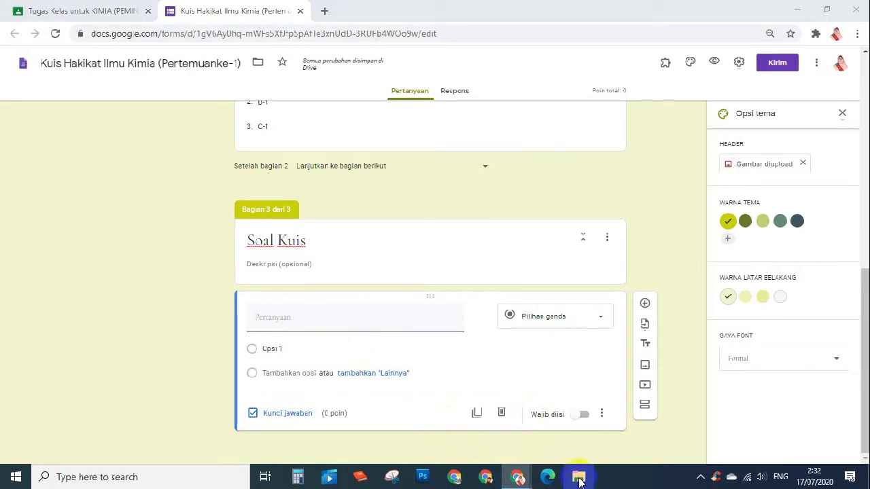
click(797, 10)
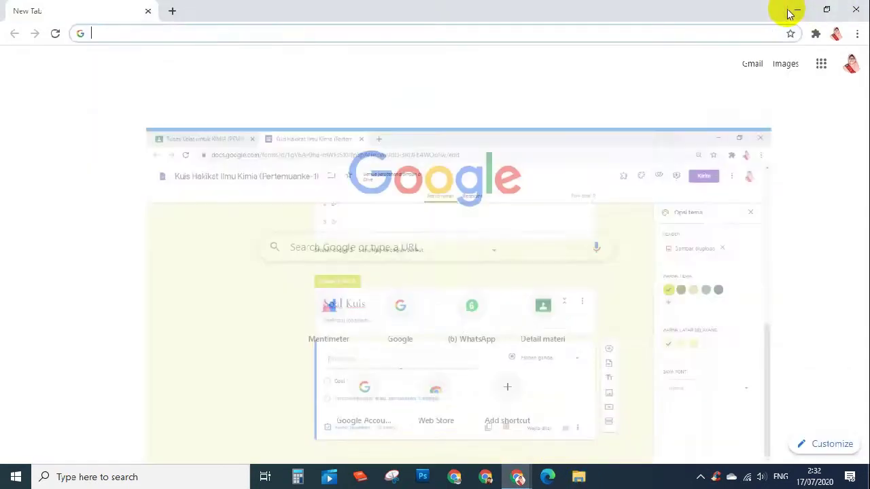
click(578, 476)
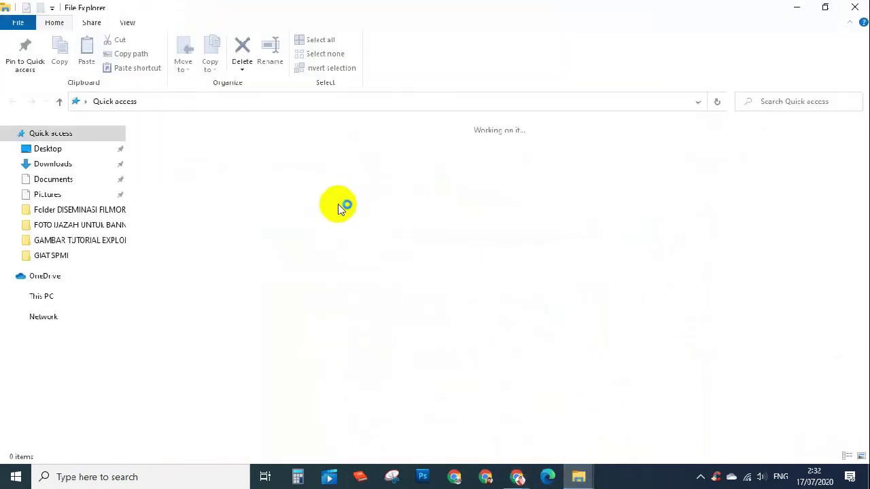
click(96, 242)
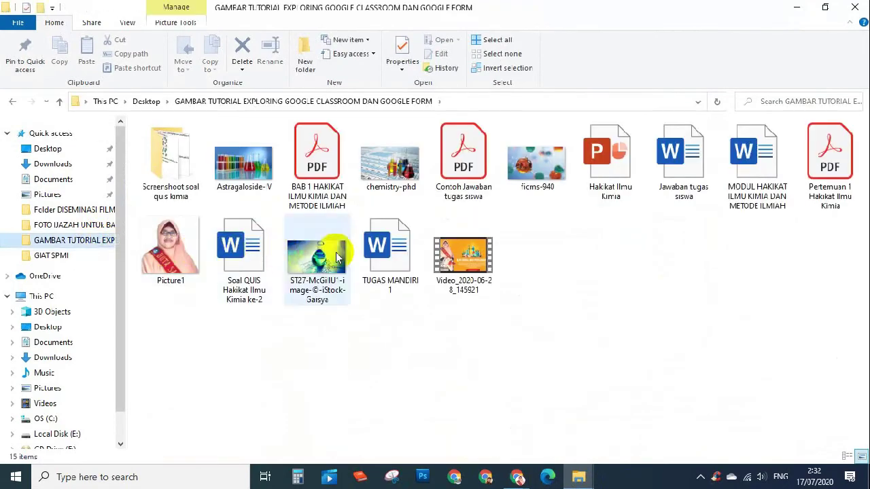
click(248, 265)
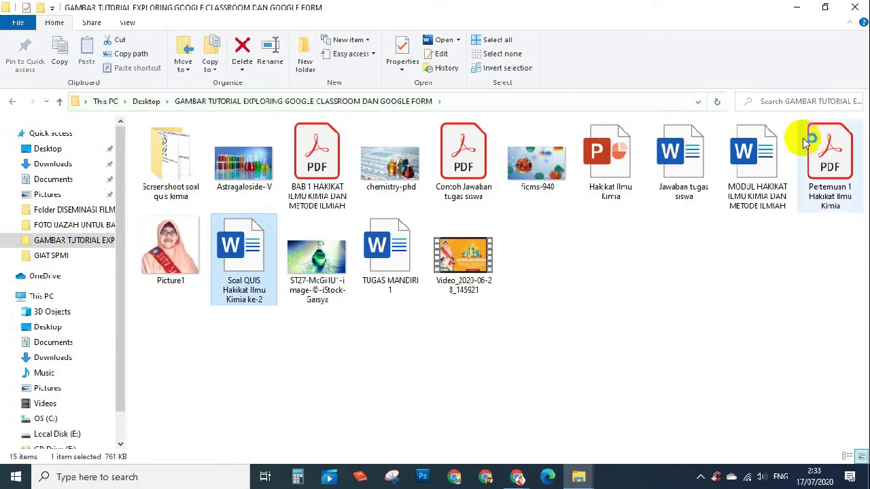
click(795, 8)
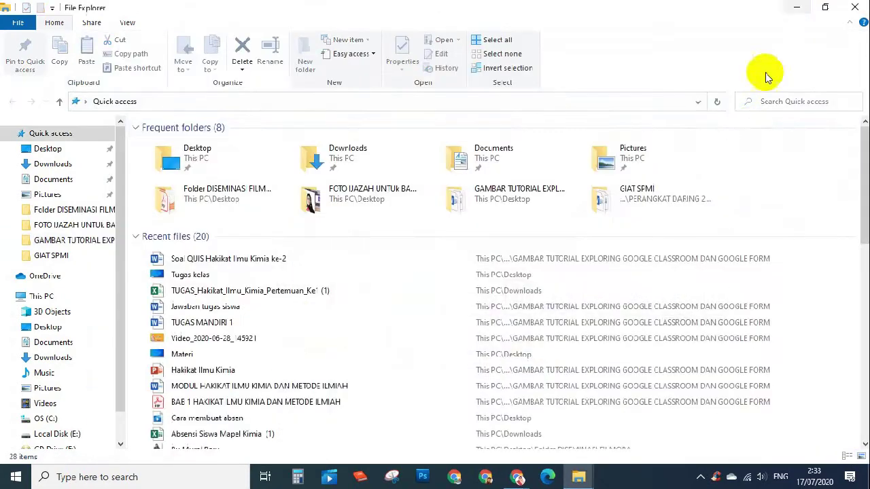
click(795, 8)
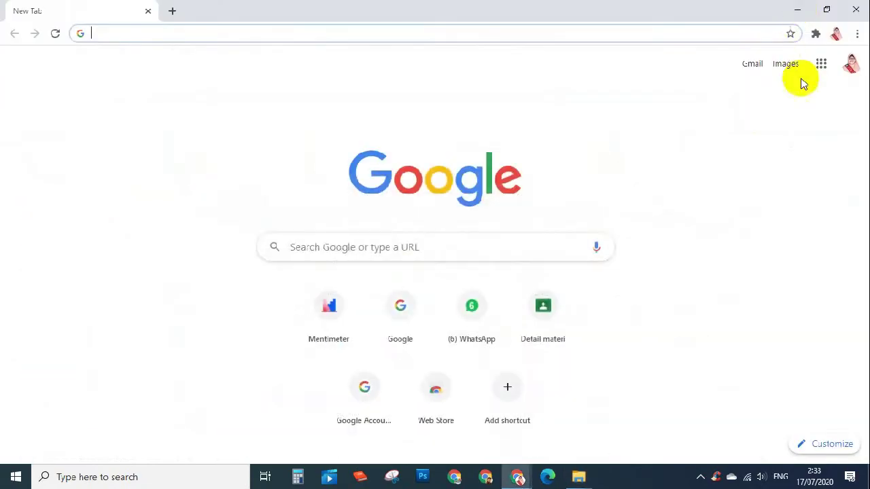
click(806, 11)
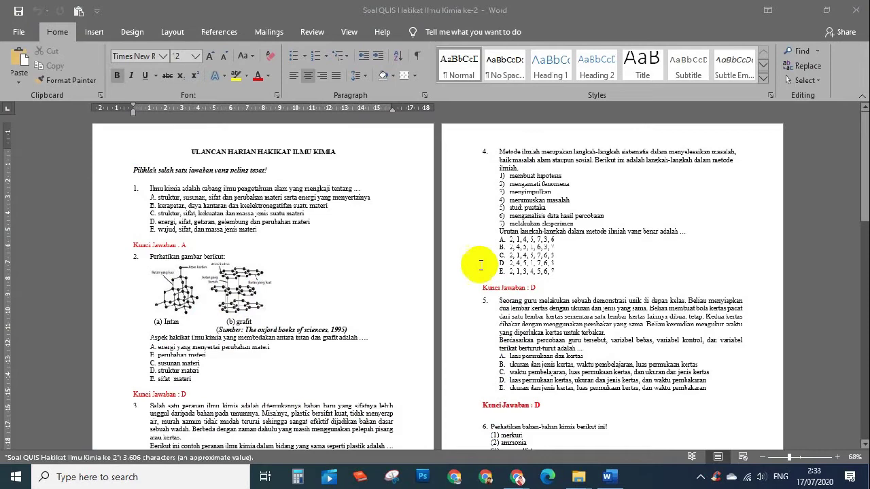
Look through the ten quiz questions, their answer options and answer keys in the Word document
click(221, 153)
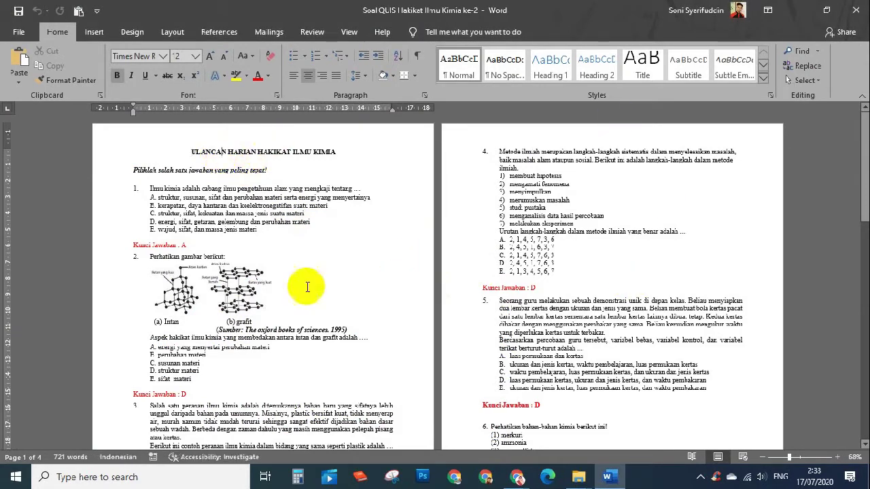
scroll(291, 206, down, 2)
scroll(291, 206, down, 3)
scroll(292, 214, down, 20)
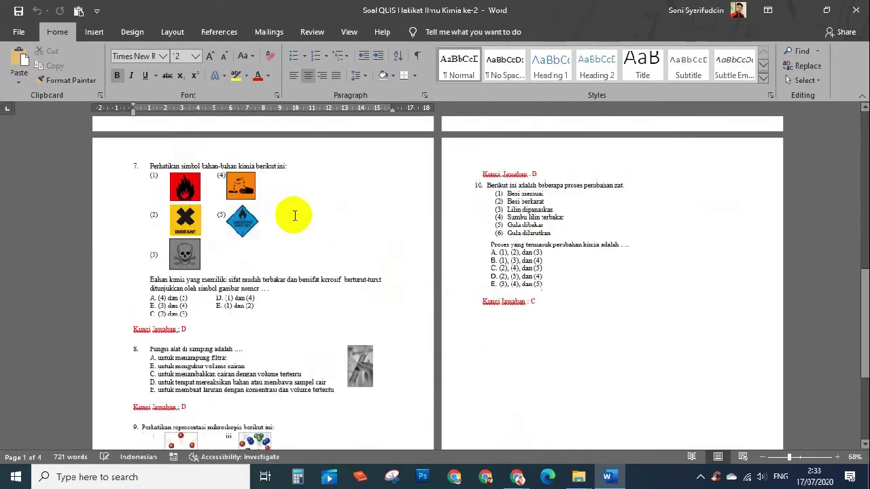
scroll(296, 216, up, 20)
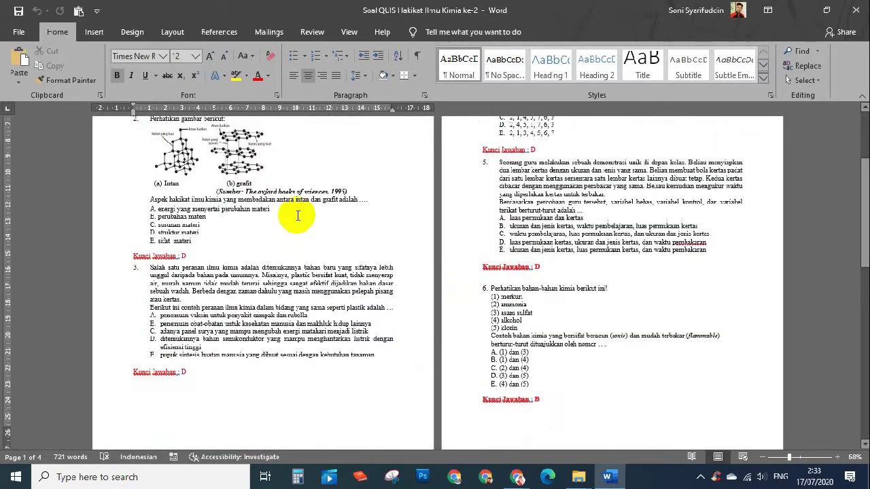
scroll(298, 215, down, 20)
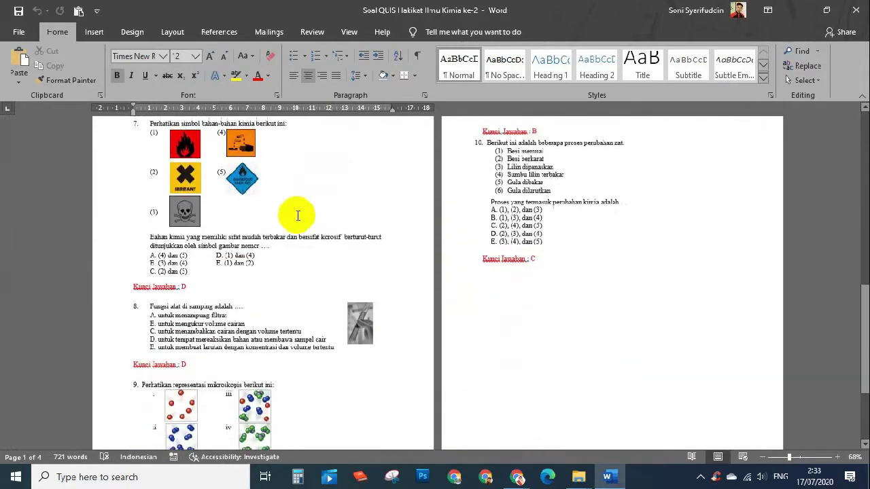
scroll(294, 381, down, 4)
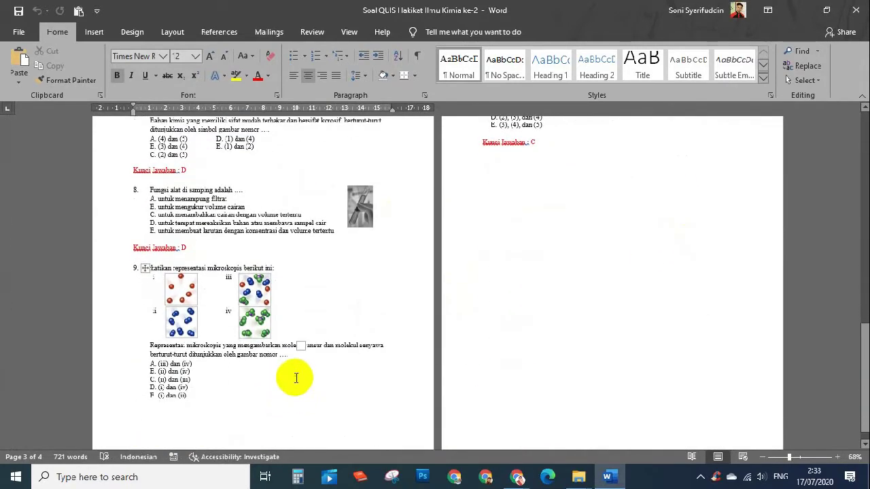
scroll(296, 378, up, 20)
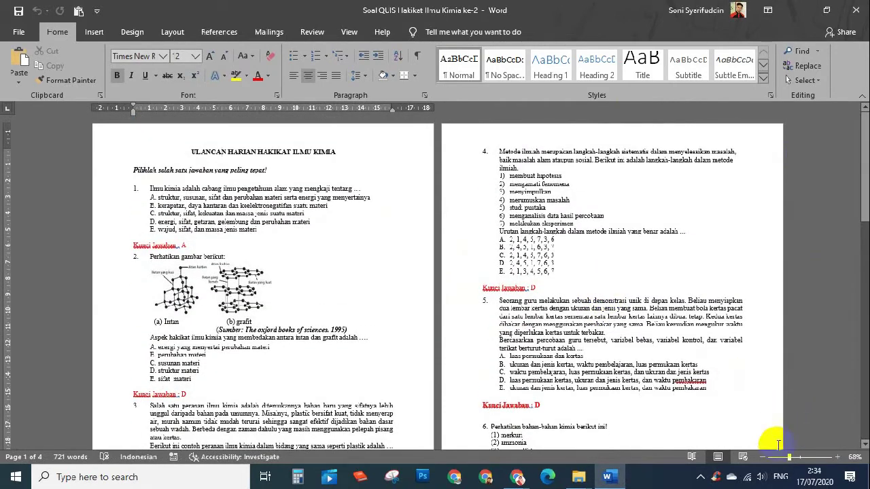
Copy the text of question 1, "Ilmu kimia adalah cabang ilmu pengetahuan alam yang mengkaji tentang ....", from the Word document
mouse_move(515, 479)
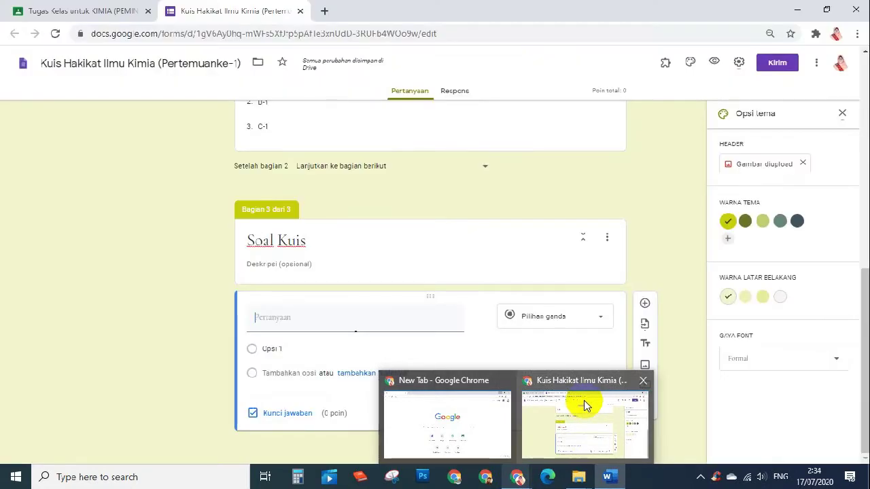
click(584, 400)
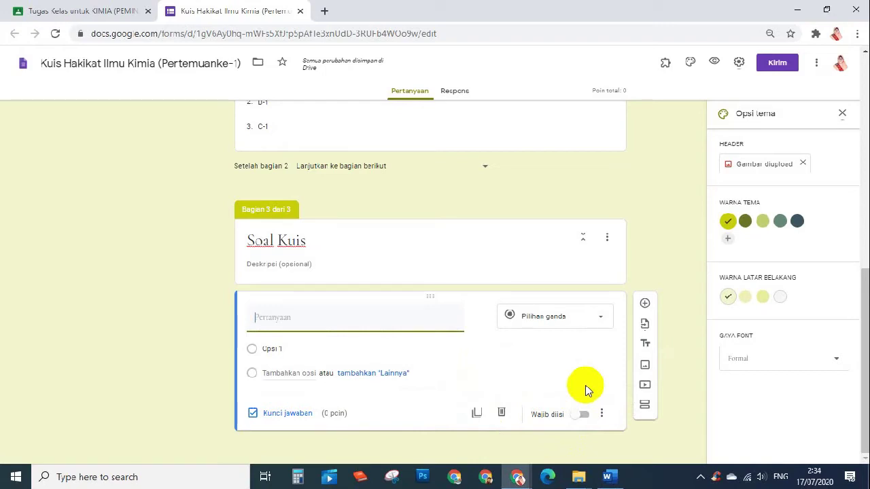
click(607, 477)
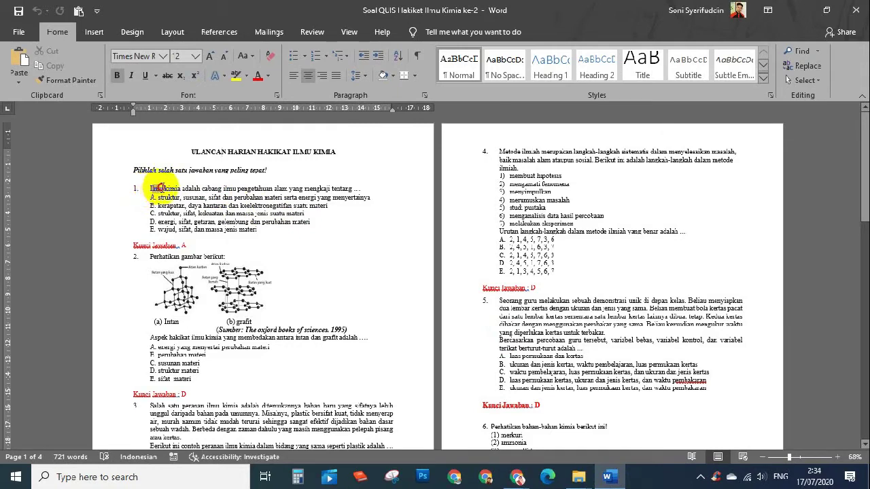
drag(149, 188, 354, 193)
right_click(352, 191)
click(380, 214)
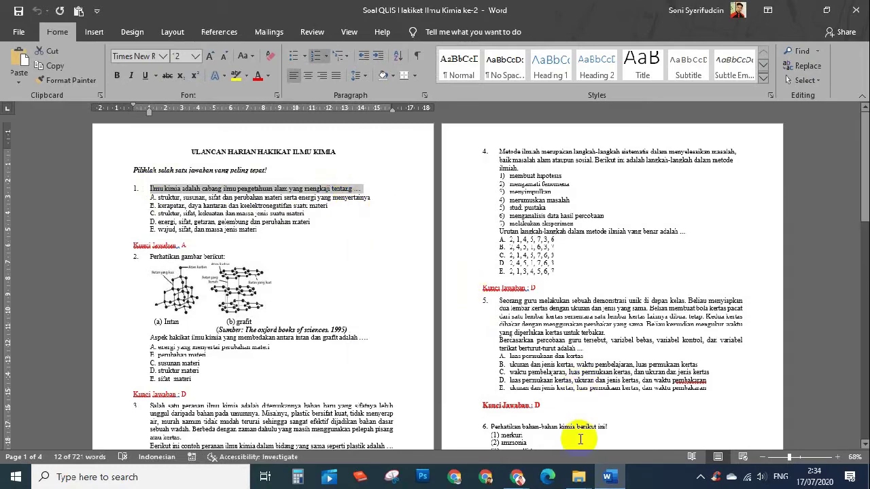
Paste the copied text as the blank question's title in the Soal Kuis section of the Google Form and remove its leading number
click(517, 480)
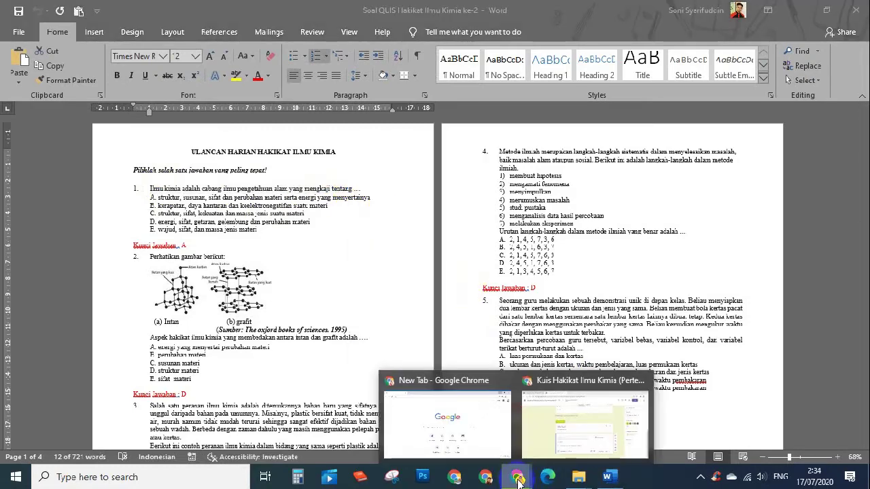
click(561, 426)
right_click(267, 320)
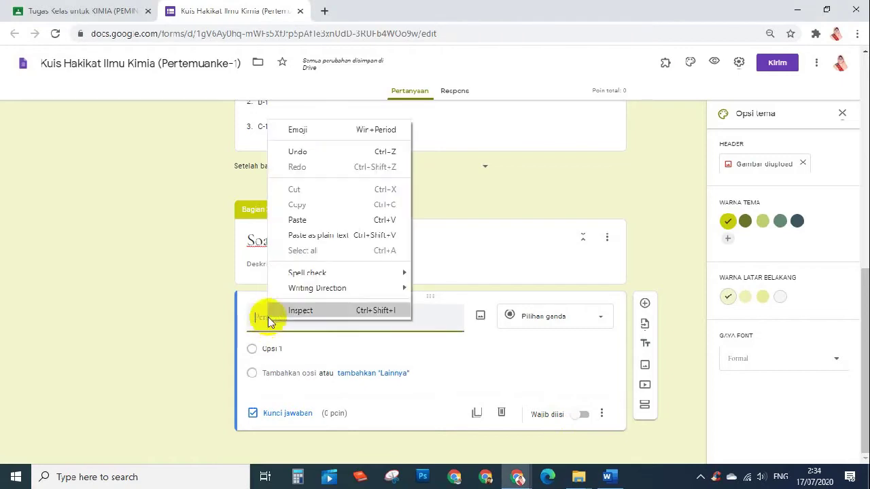
click(297, 221)
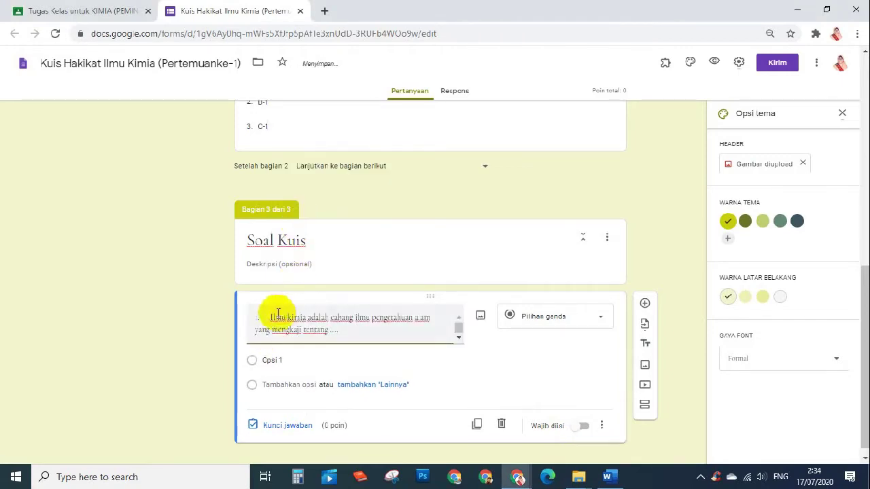
key(BackSpace)
key(BackSpace)
key(BackSpace)
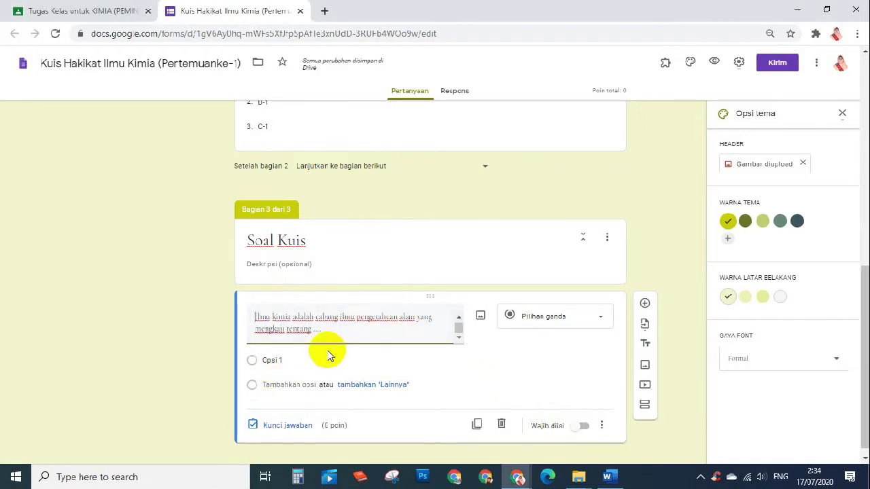
Replace the first option with Word's answer A, "struktur, susunan, sifat dan perubahan materi serta energi yang menyertainya", without the letter prefix
click(274, 362)
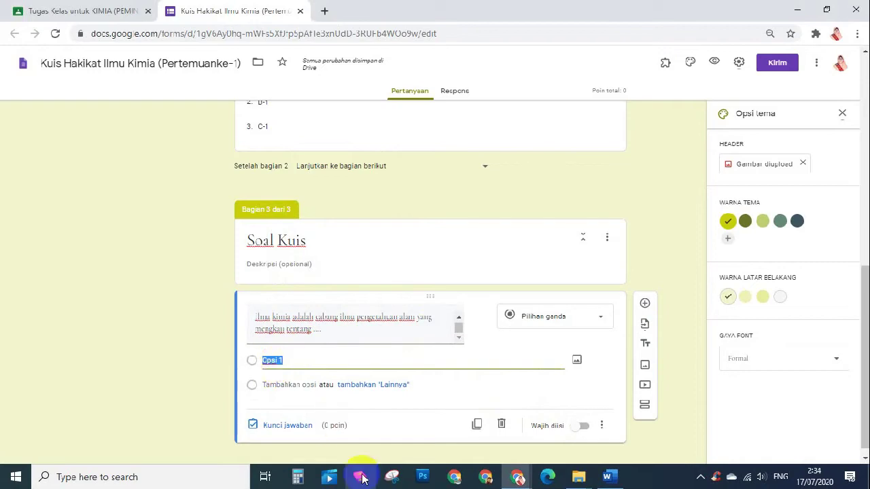
click(607, 477)
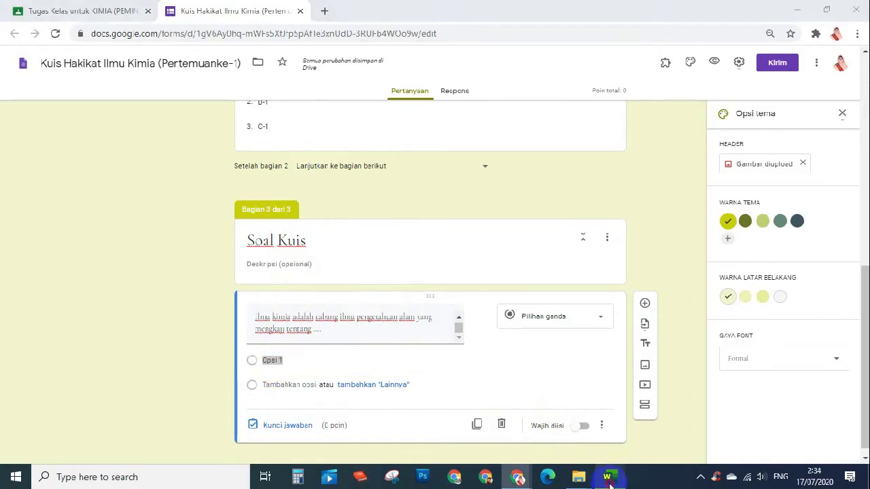
drag(378, 198, 164, 197)
right_click(169, 198)
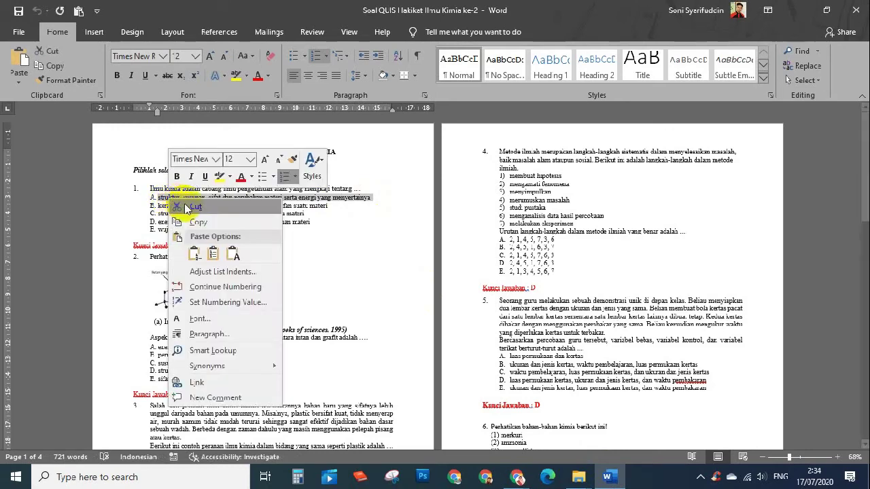
click(196, 222)
click(517, 477)
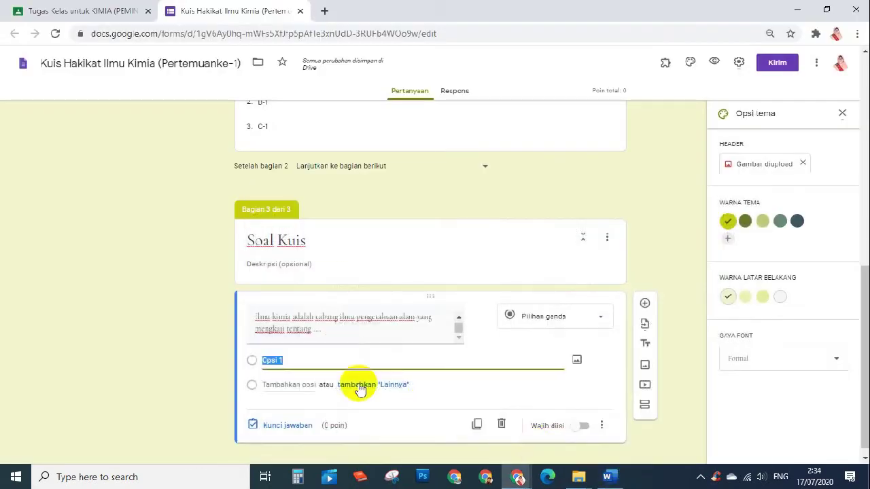
key(ctrl+v)
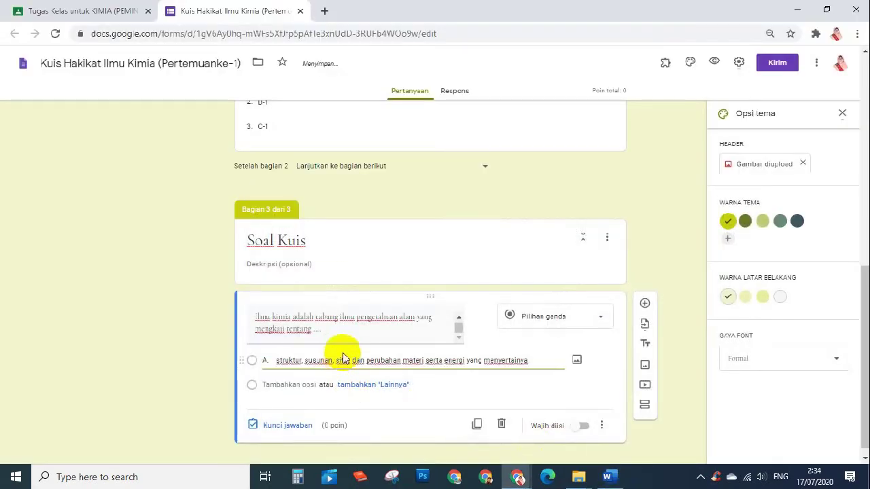
click(274, 363)
key(BackSpace)
key(BackSpace)
key(BackSpace)
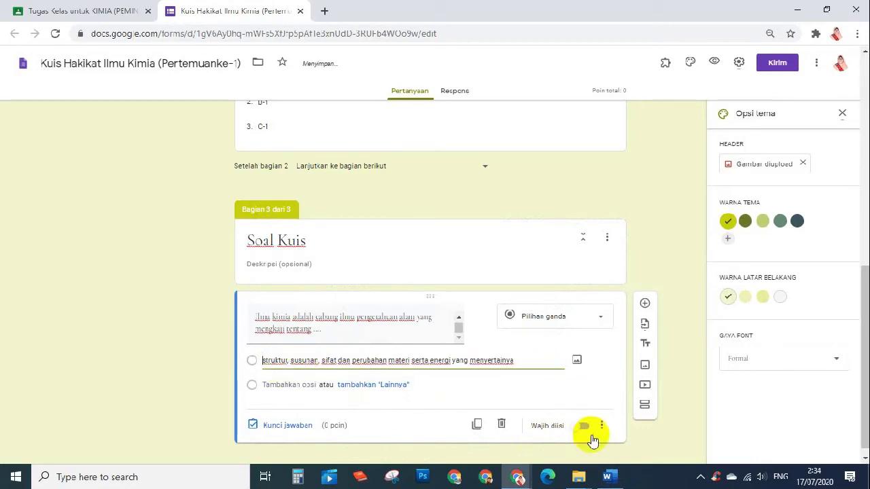
Add a second option from Word's answer B, "kerapatan, daya hantaran dan keelektronegatifan suatu materi", without the letter prefix
click(607, 477)
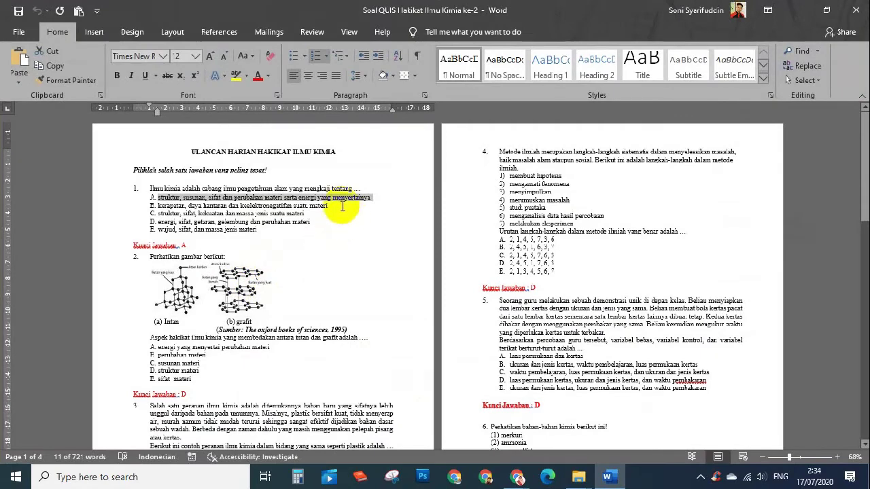
drag(344, 207, 162, 206)
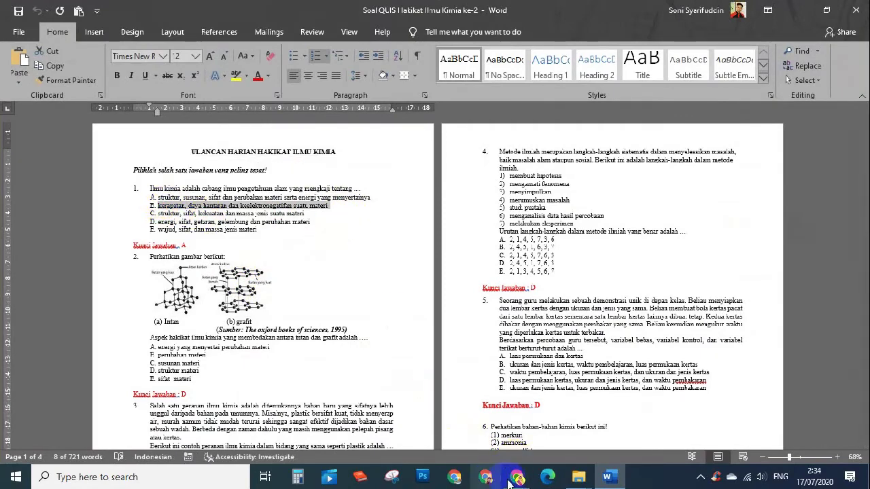
mouse_move(517, 477)
click(551, 415)
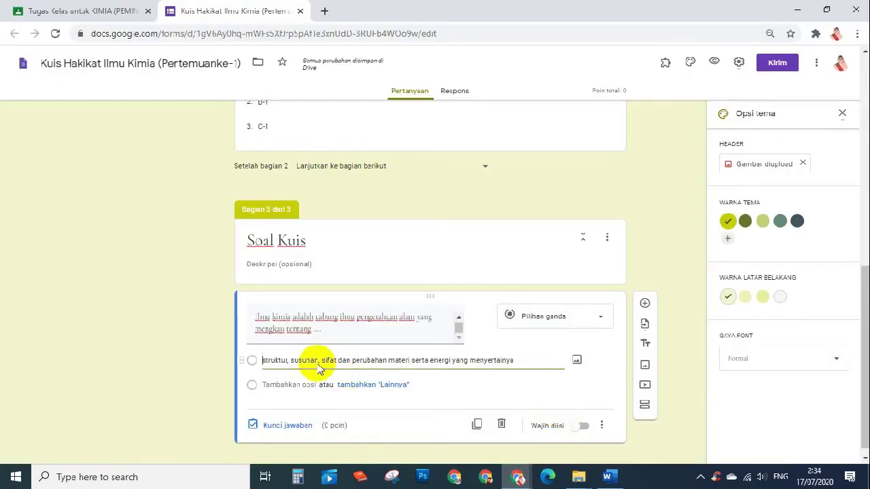
click(289, 385)
key(ctrl+v)
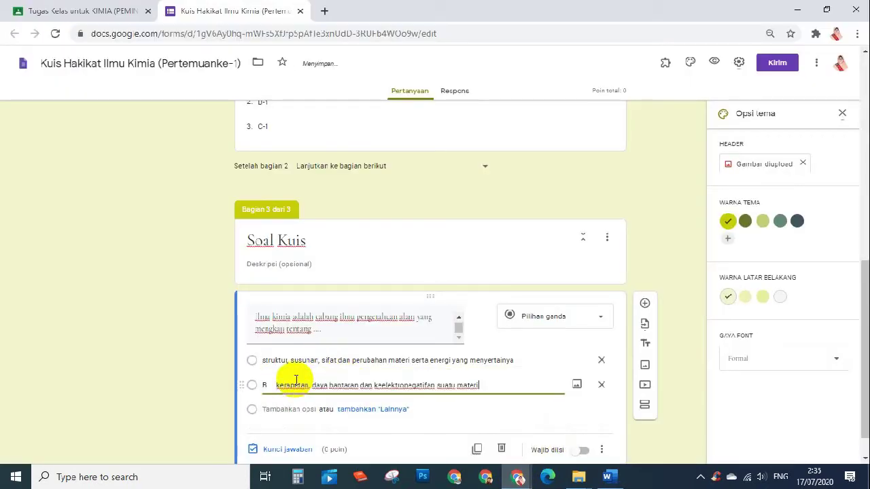
click(272, 384)
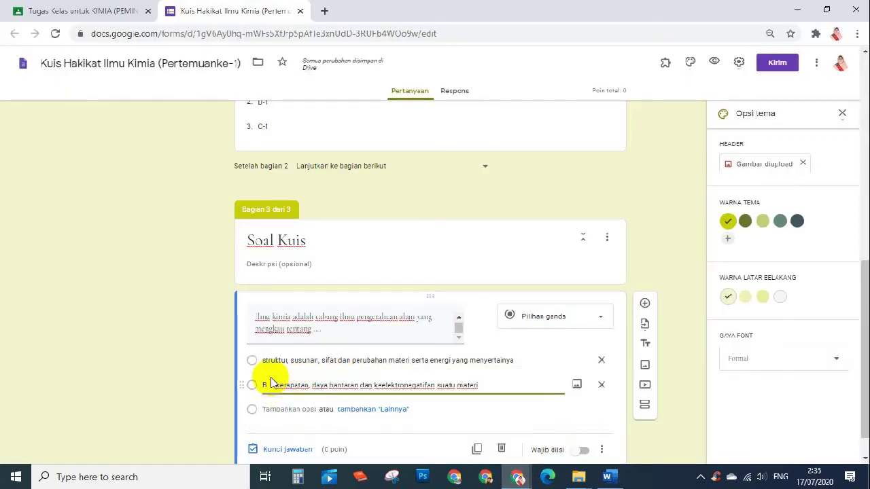
key(BackSpace)
key(BackSpace)
Add a third option from Word's answer C, "struktur, sifat, kekuatan dan massa jenis suatu materi", without the letter prefix
click(608, 476)
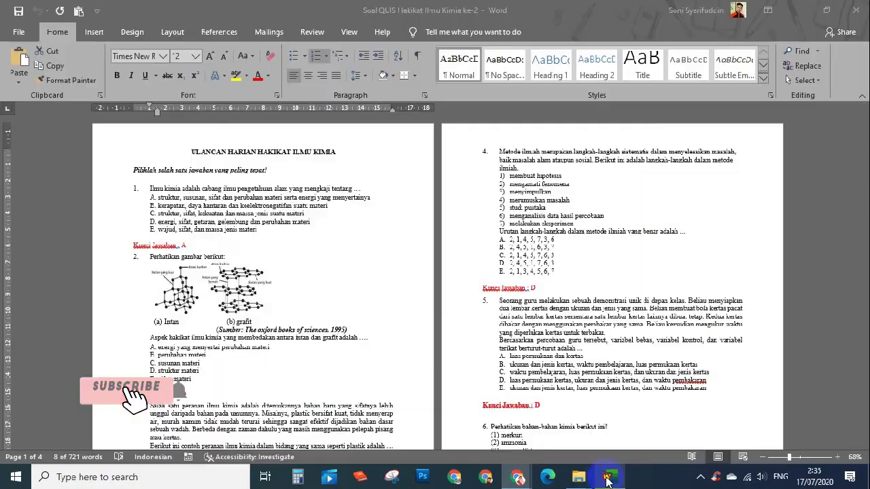
drag(306, 213, 148, 214)
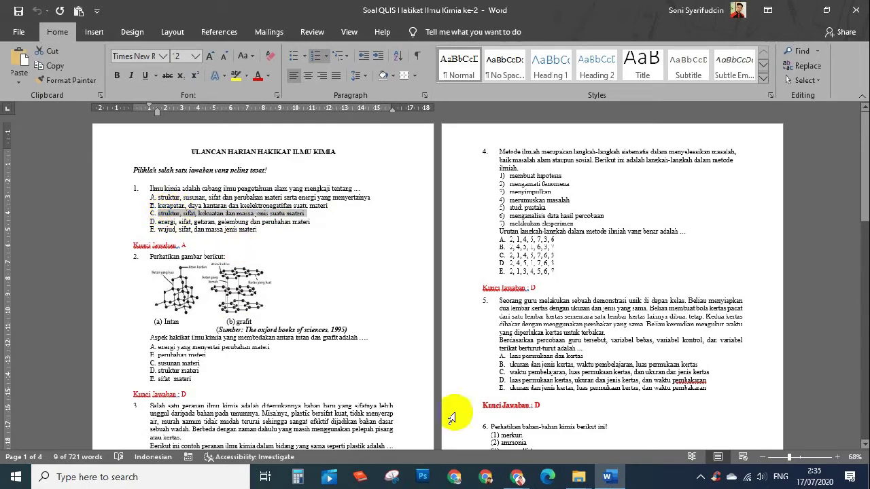
click(519, 478)
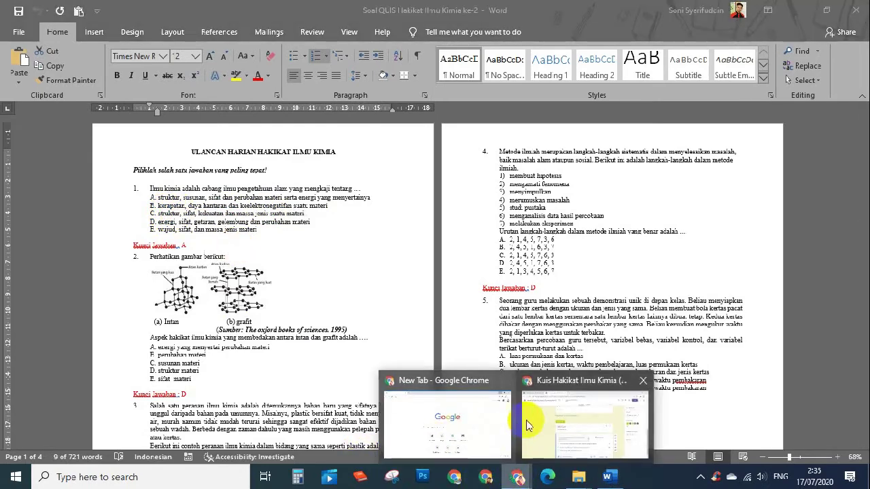
click(591, 420)
click(289, 409)
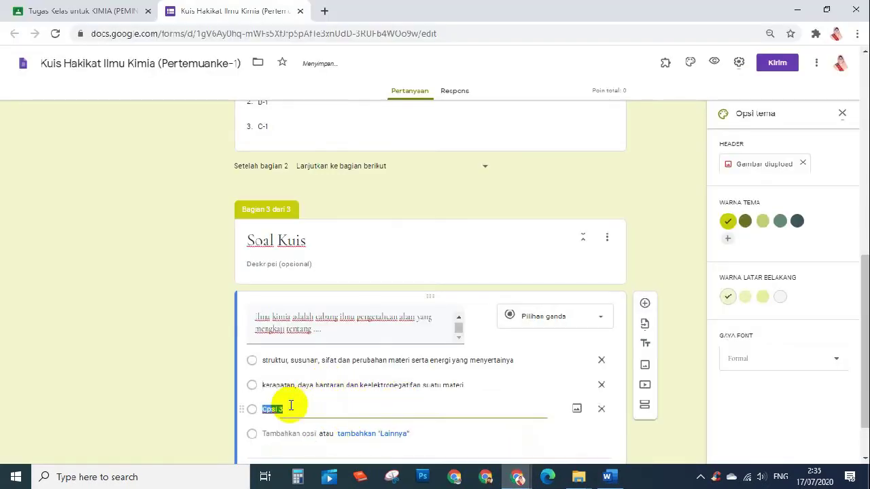
key(ctrl+v)
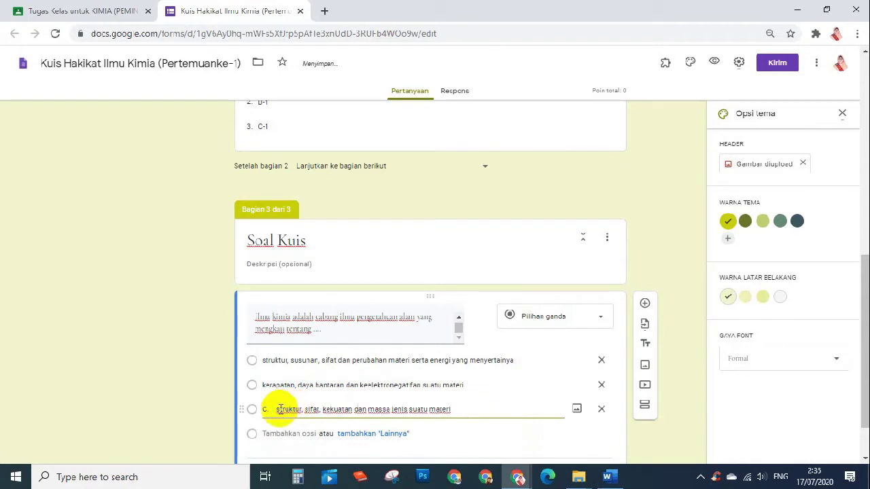
key(BackSpace)
key(BackSpace)
key(BackSpace)
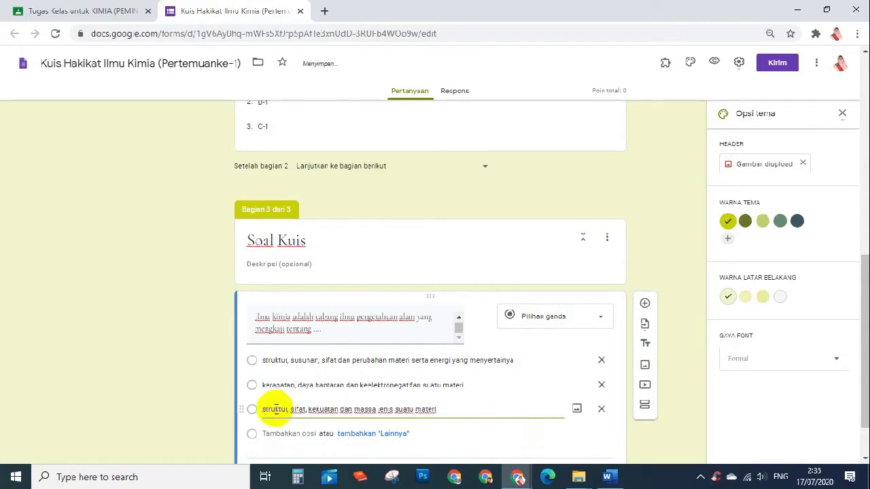
Add a fourth option from Word's answer D, "energi, sifat, getaran, gelembung dan perubahan materi", without the letter prefix
mouse_move(518, 476)
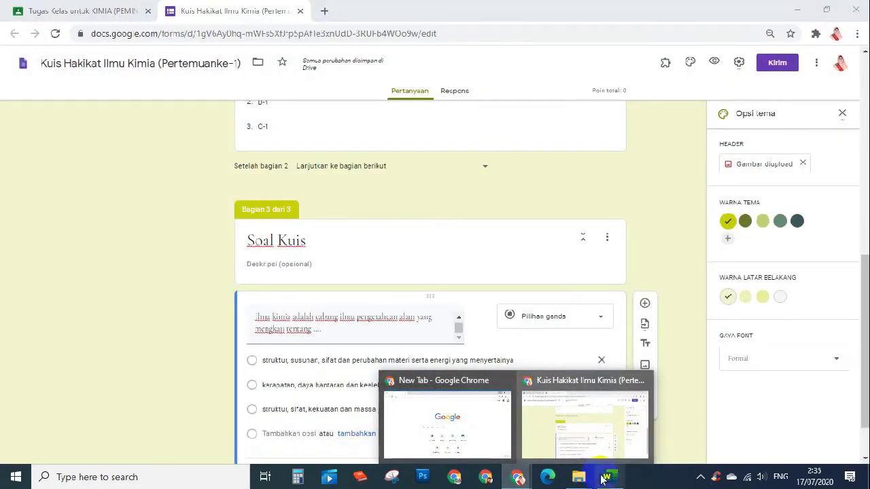
click(608, 477)
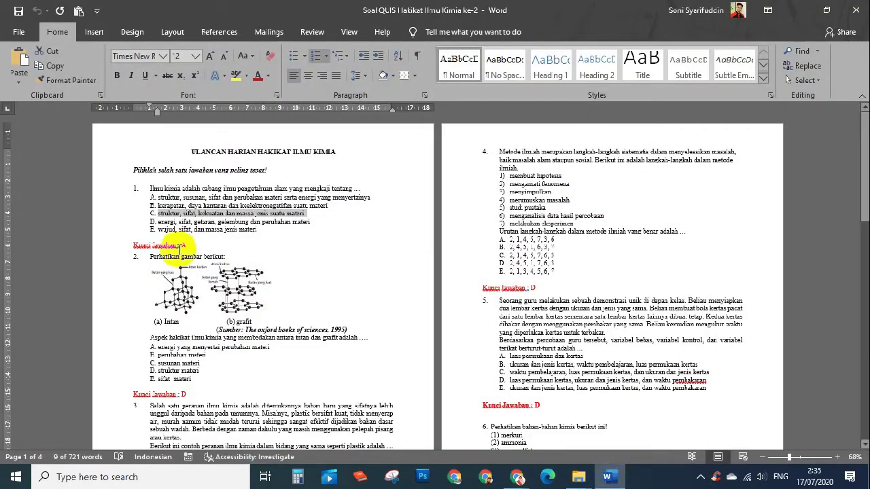
drag(310, 224, 165, 222)
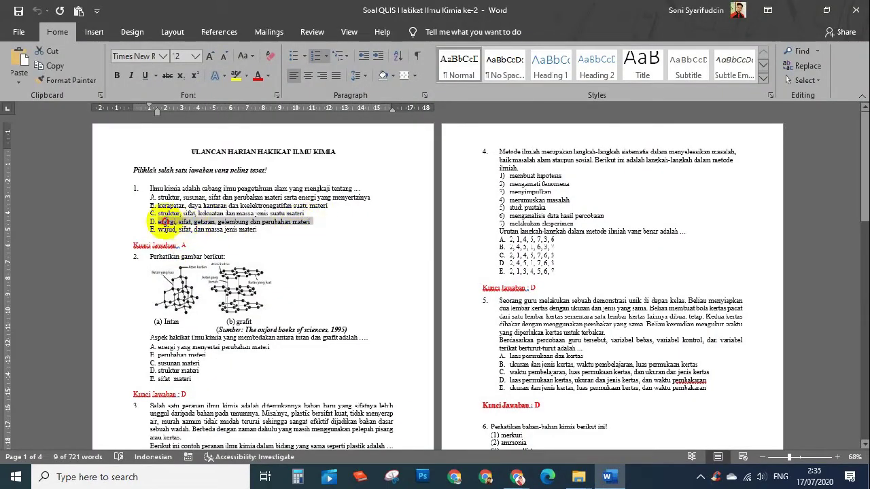
click(607, 478)
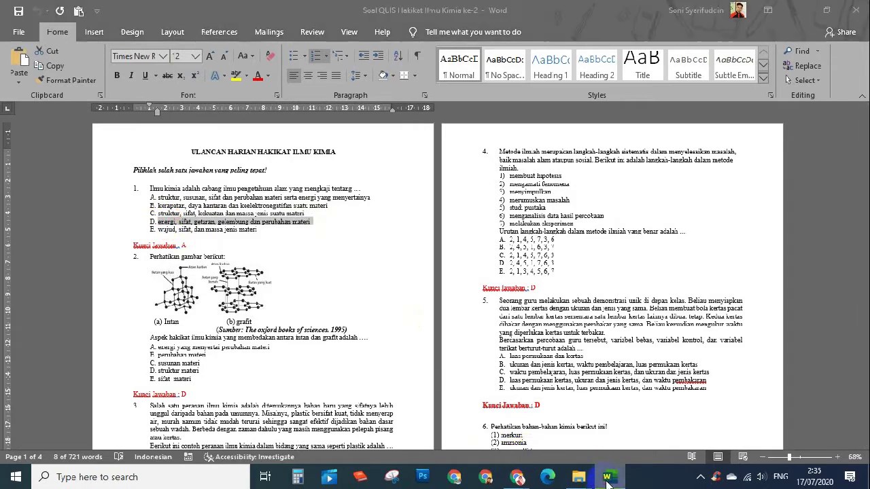
click(284, 433)
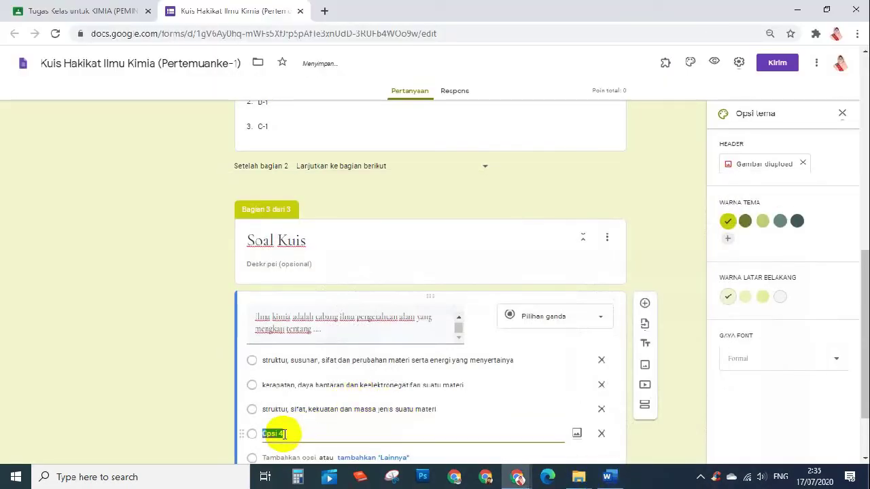
text(D. energi sifat, getaran, gelembung dan perubahan materi)
click(276, 435)
key(Delete)
text(E)
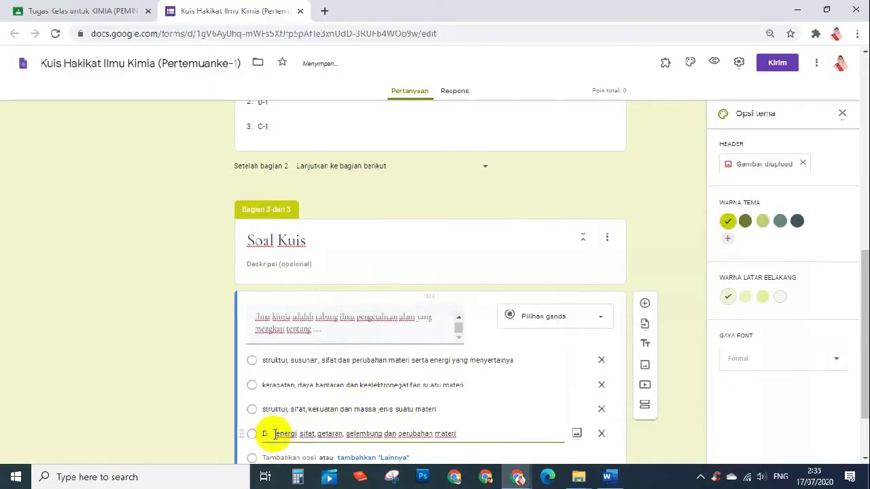
key(BackSpace)
key(BackSpace)
key(BackSpace)
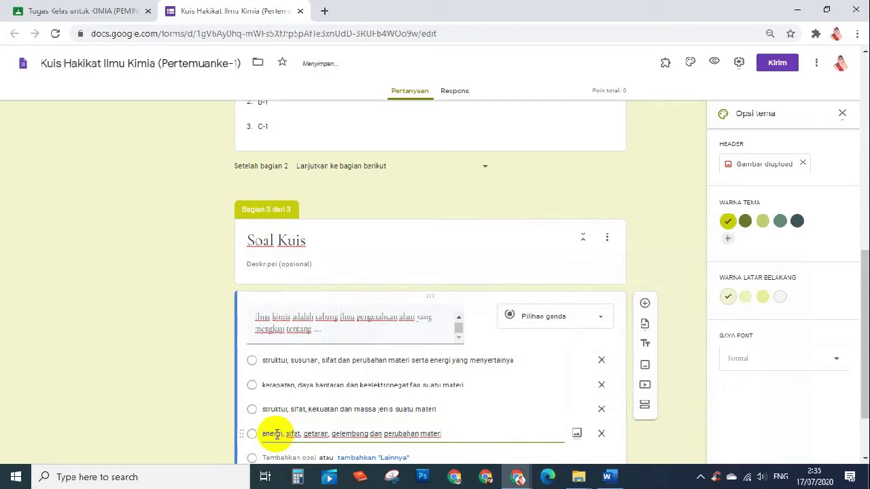
Add a fifth option from Word's answer E, "wujud, sifat, dan massa jenis materi", without the letter prefix
scroll(509, 429, down, 1)
click(607, 475)
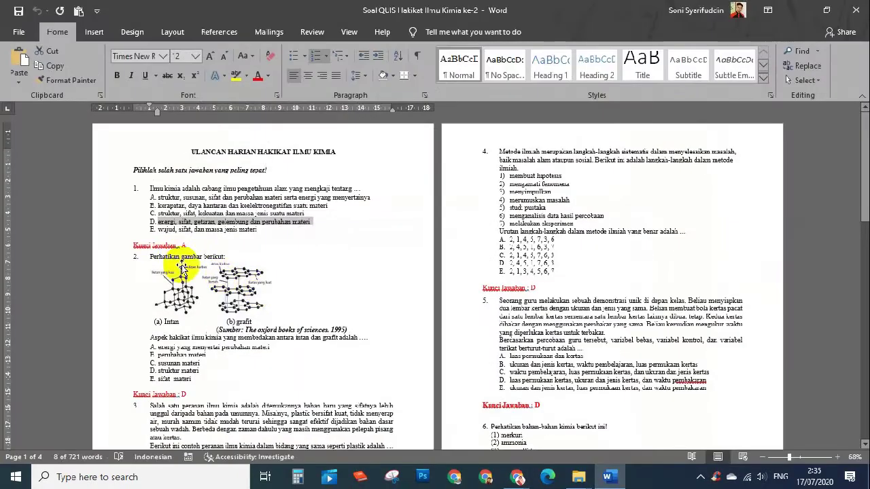
drag(275, 230, 163, 231)
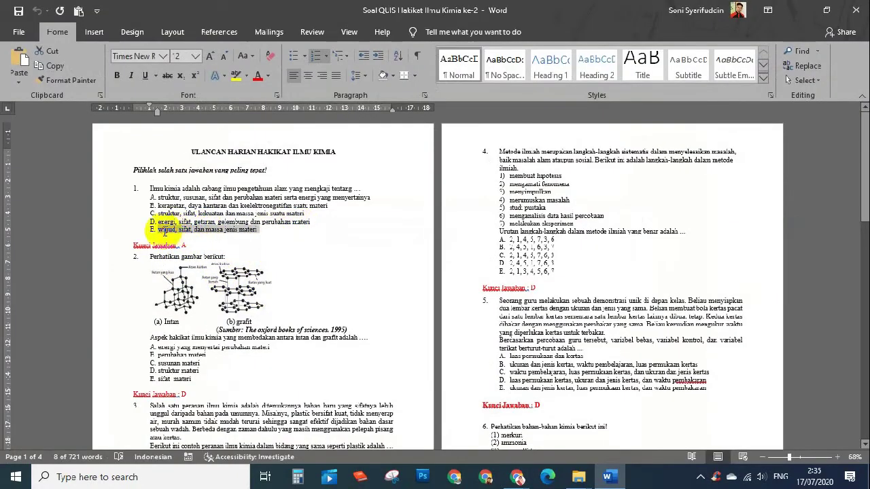
click(518, 479)
click(539, 425)
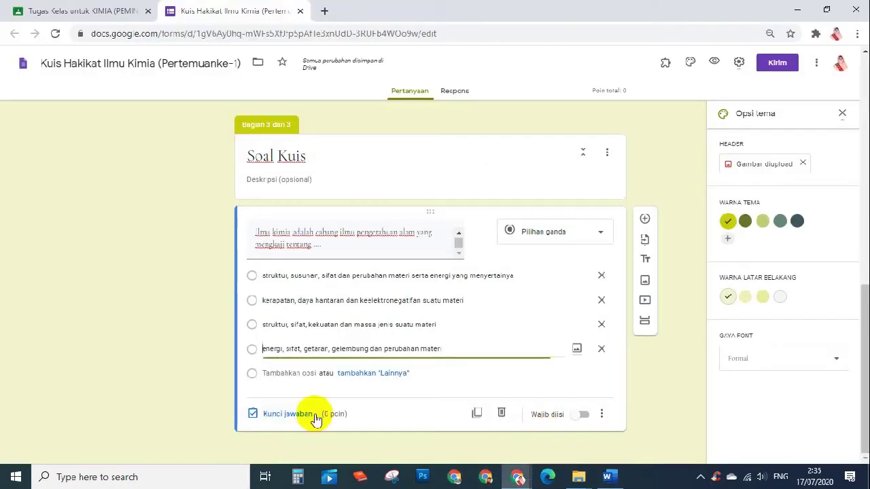
click(272, 373)
text(E. wujud, sifat, dan massa jenis materi)
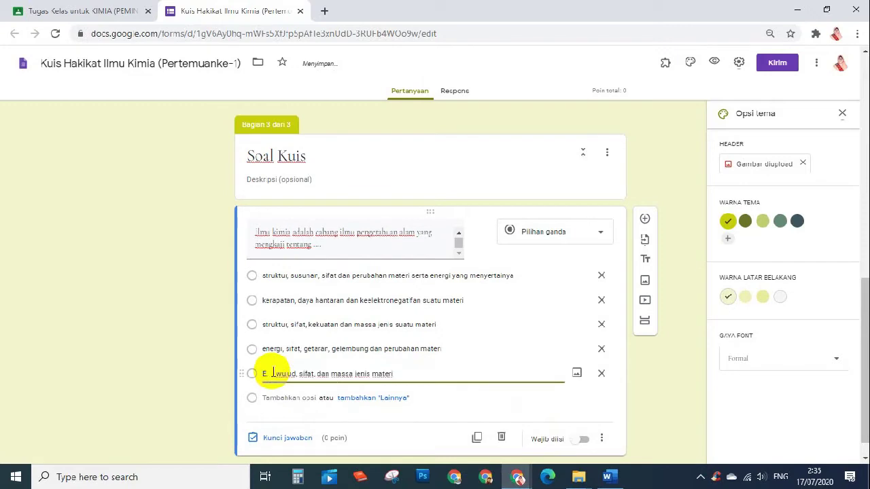
click(277, 373)
key(BackSpace)
key(BackSpace)
key(BackSpace)
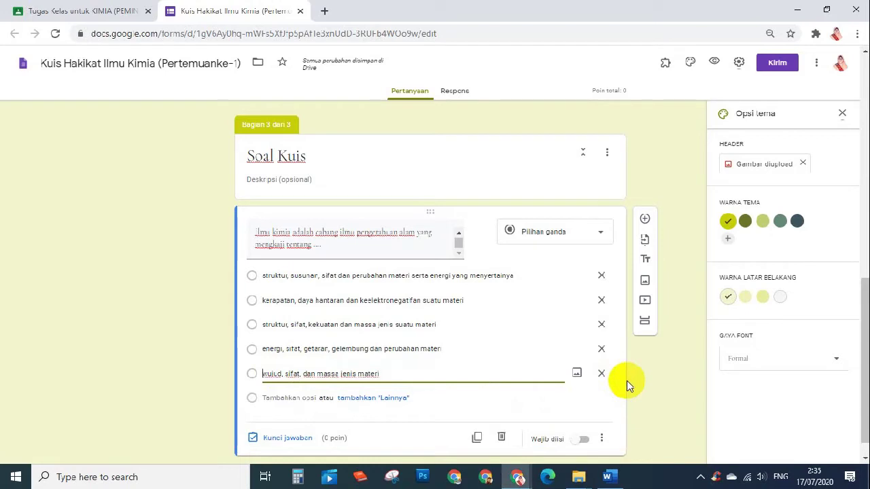
Review the available question types and keep the question as Pilihan ganda
click(585, 241)
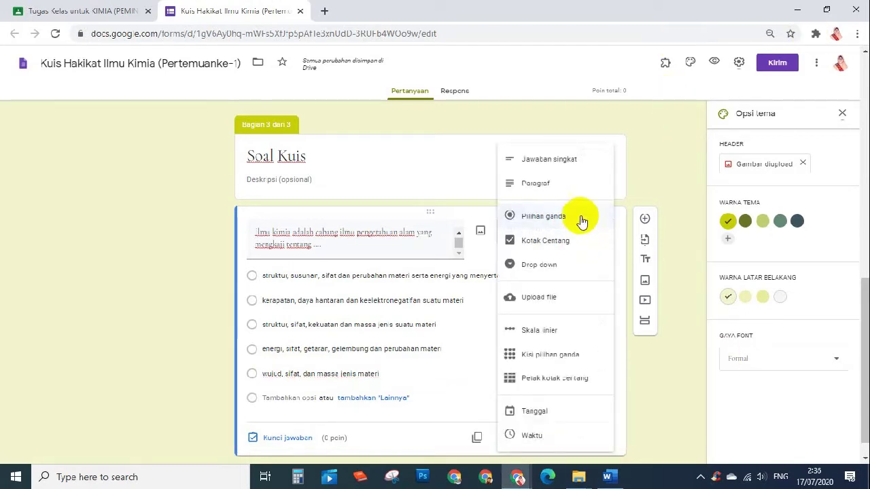
click(580, 219)
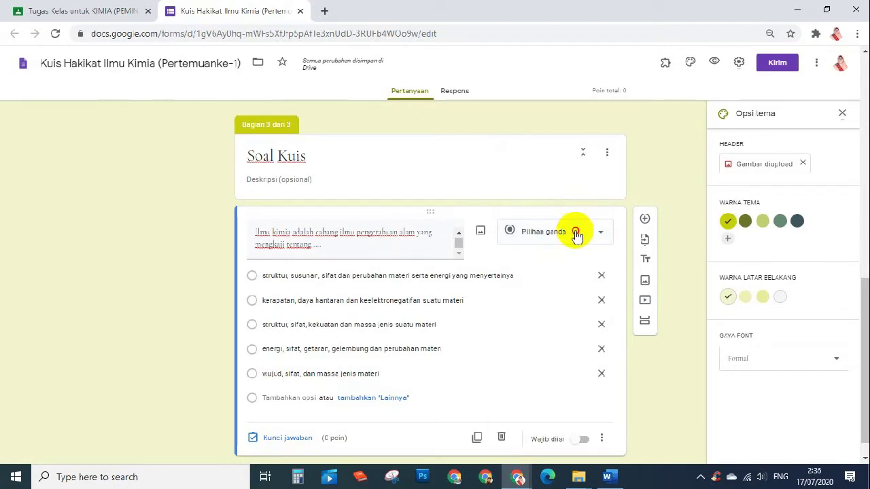
click(577, 235)
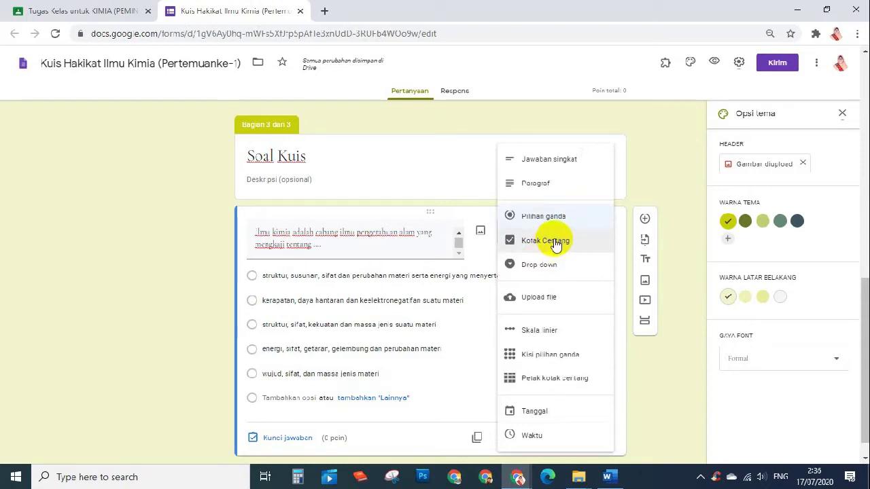
click(657, 174)
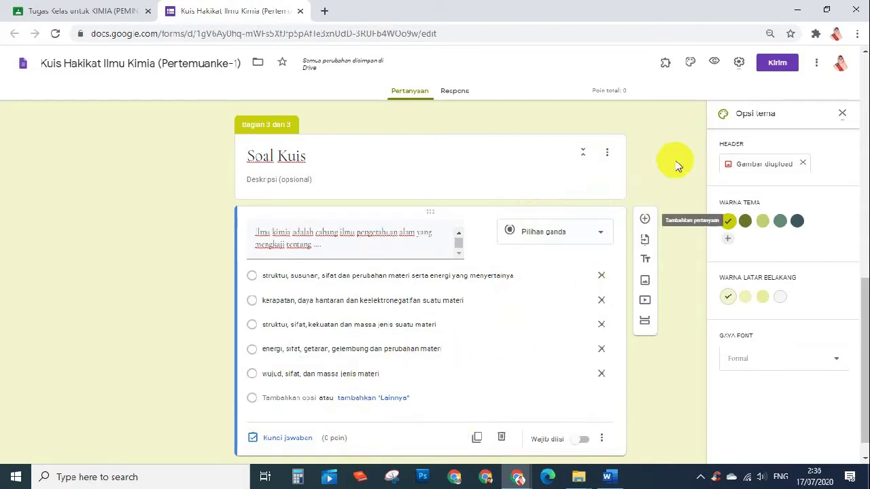
In the form's general settings, enable collecting email addresses and limit respondents to 1 response
click(739, 63)
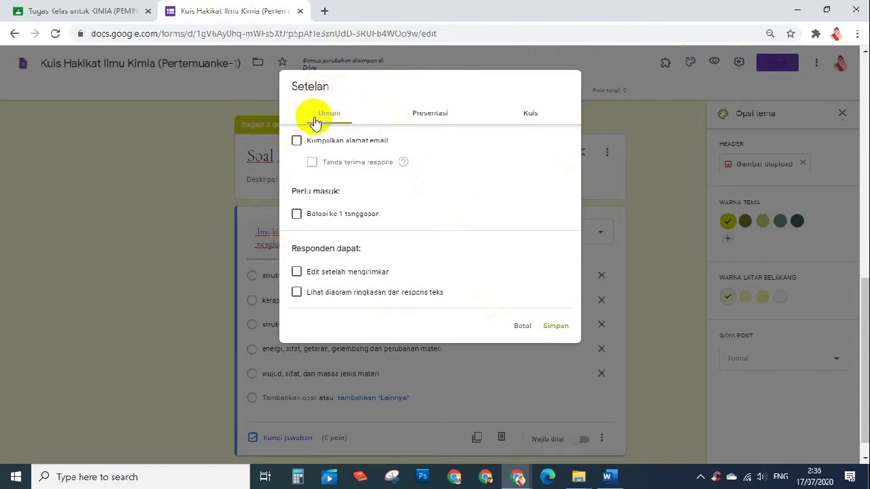
click(296, 141)
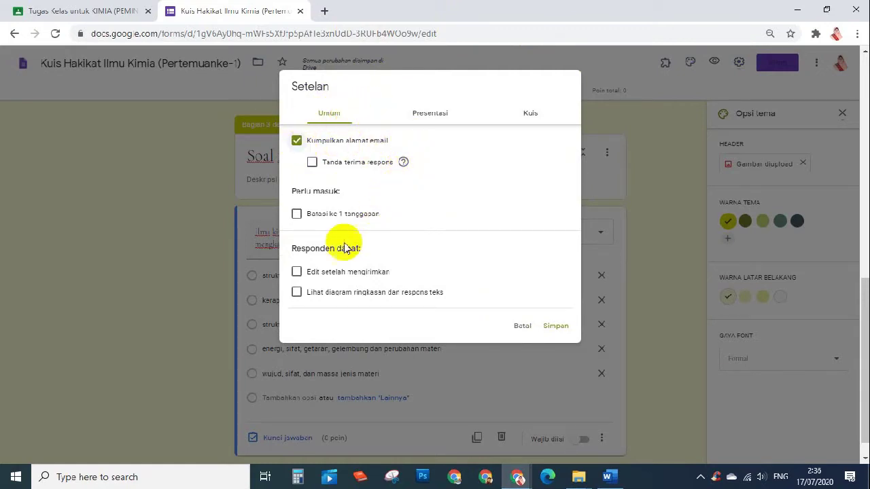
click(297, 215)
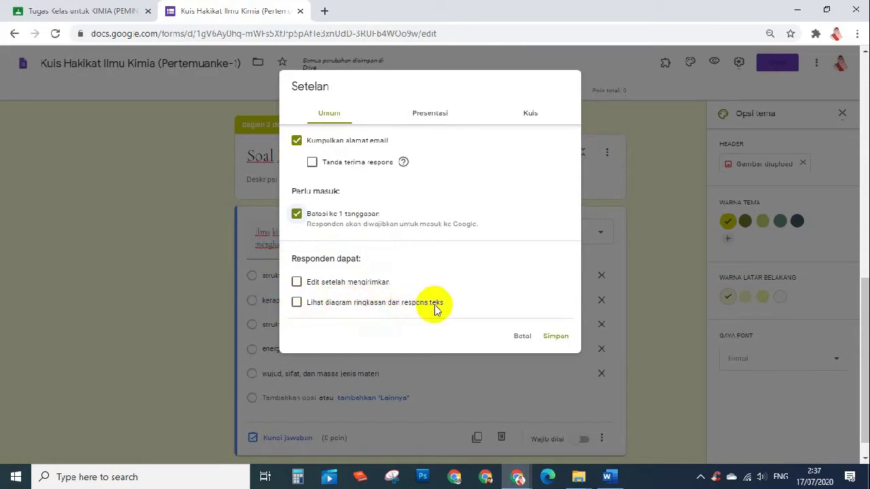
In the presentation settings, enable progress status and shuffled question order, and set the confirmation message to "Terimakasih sudah mengikuti kuis hari ini"
click(424, 116)
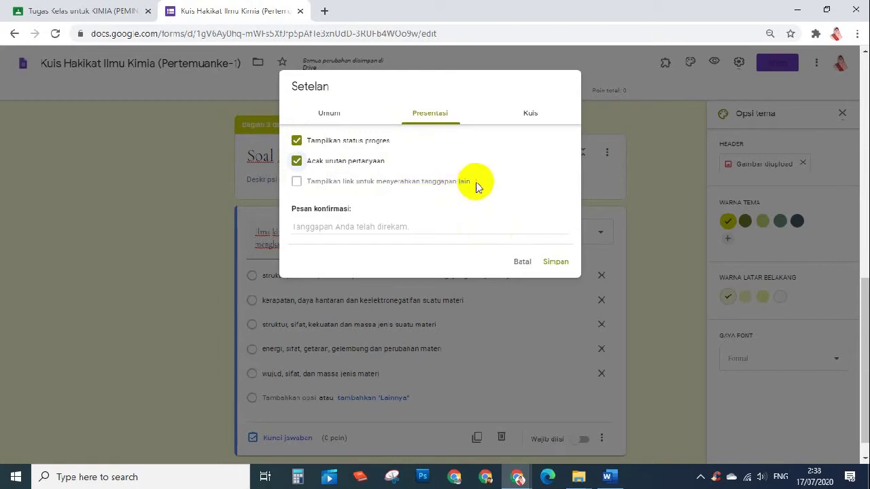
click(326, 225)
text(ti kuis hari ini)
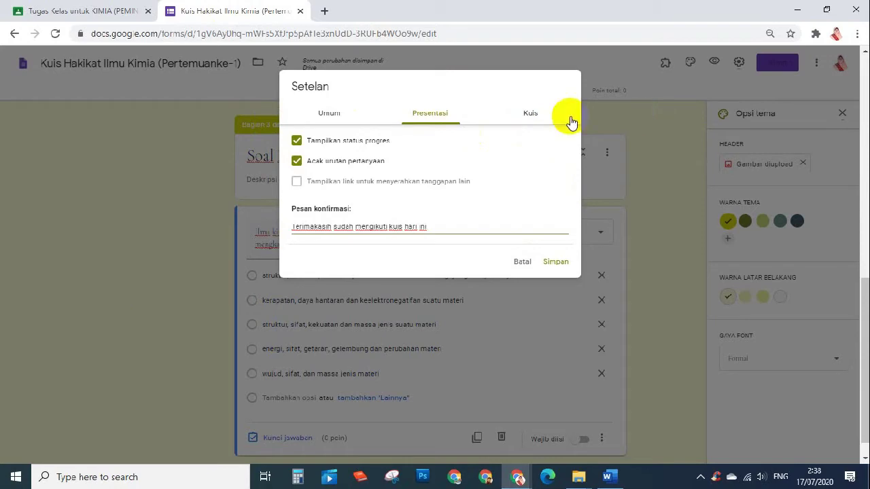
Keep the form as a quiz, release grades after manual review, hide missed questions, correct answers and point values from respondents, and save the settings
click(529, 115)
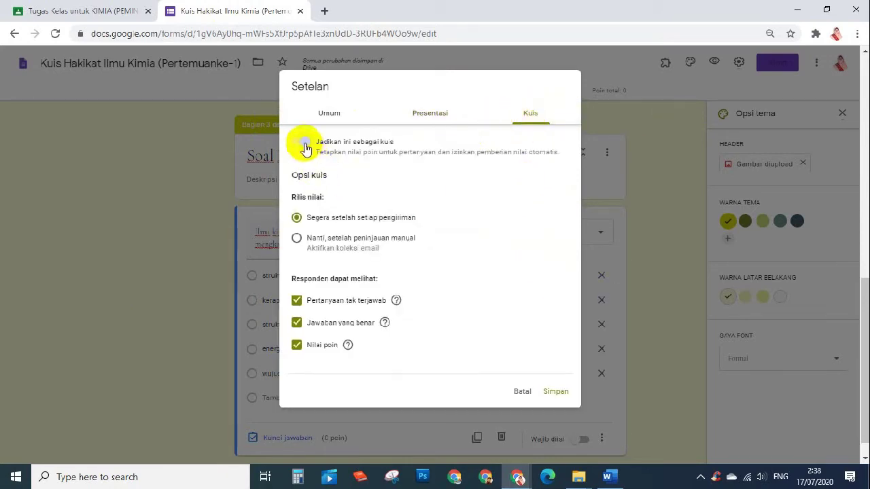
click(298, 143)
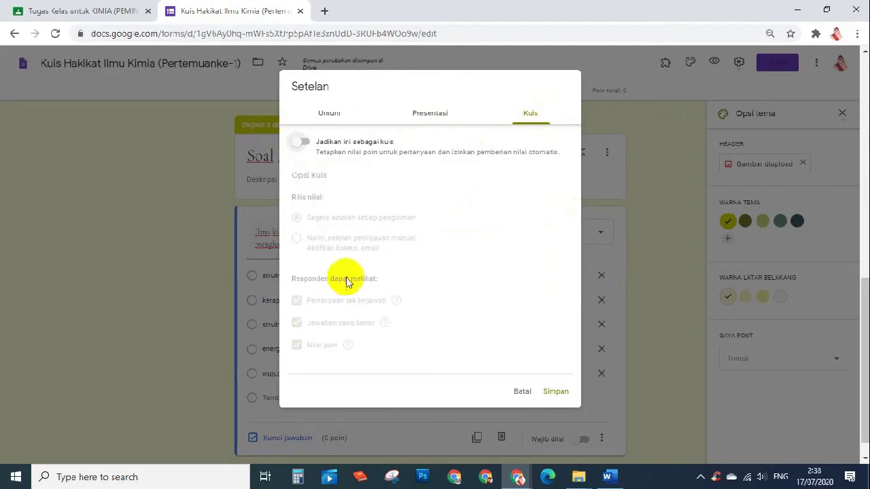
click(303, 144)
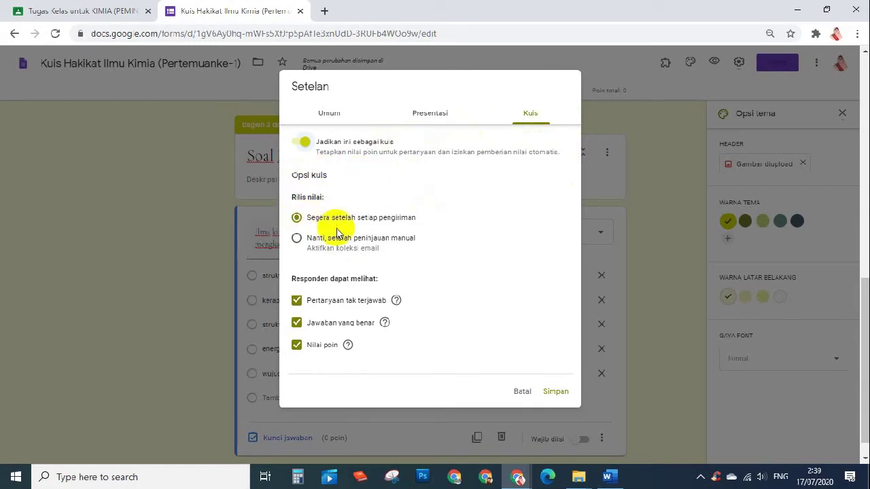
click(297, 238)
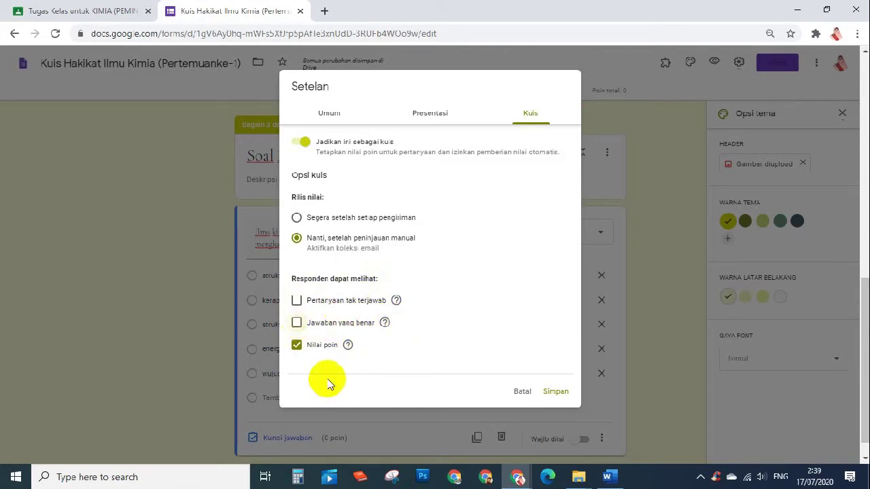
click(297, 346)
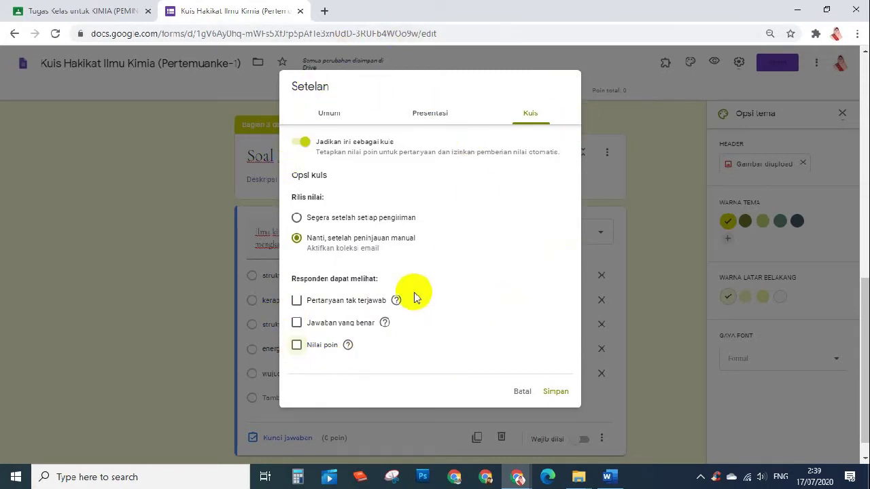
click(556, 393)
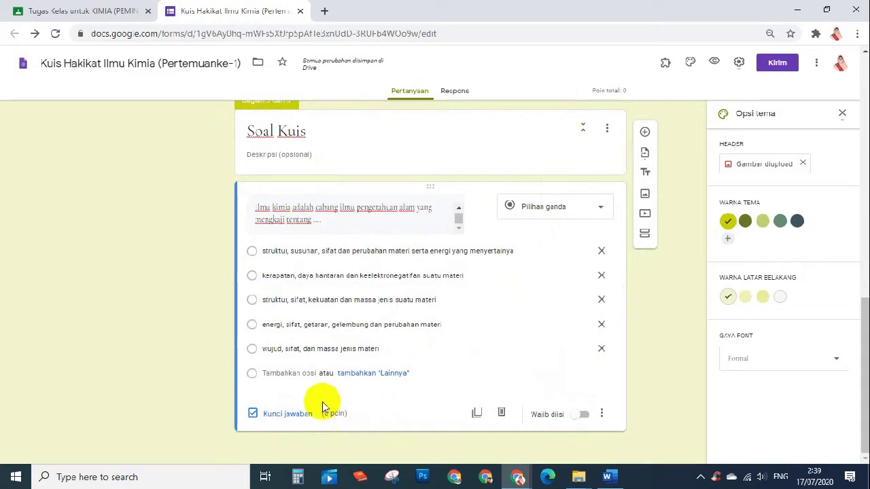
In the first question's answer key, mark "struktur, susunan, sifat dan perubahan materi serta energi yang menyertainya" as correct and set it to 10 points
click(287, 414)
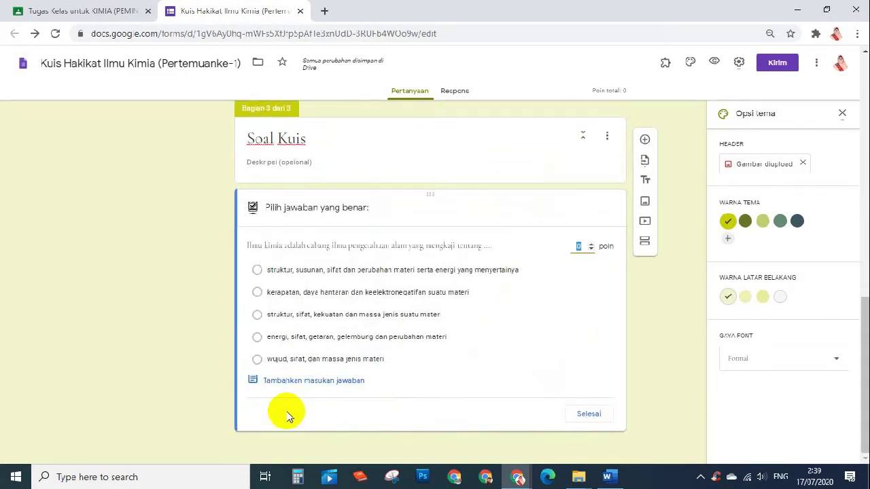
click(257, 270)
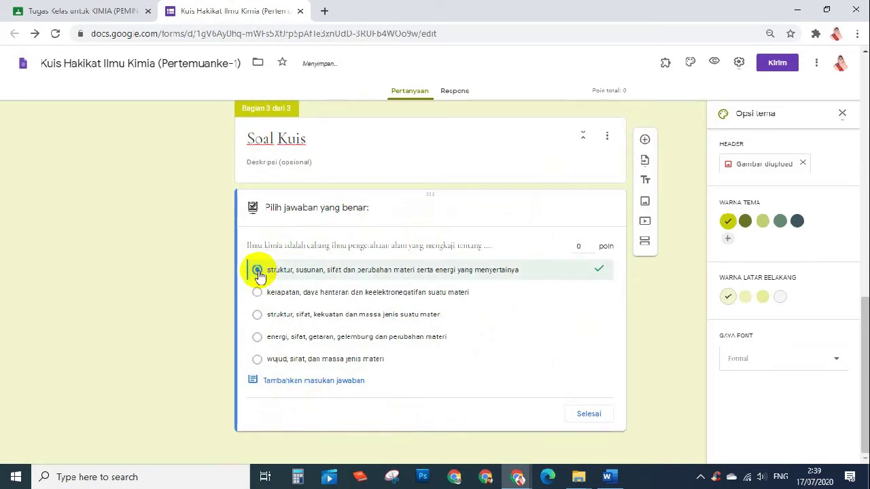
click(576, 246)
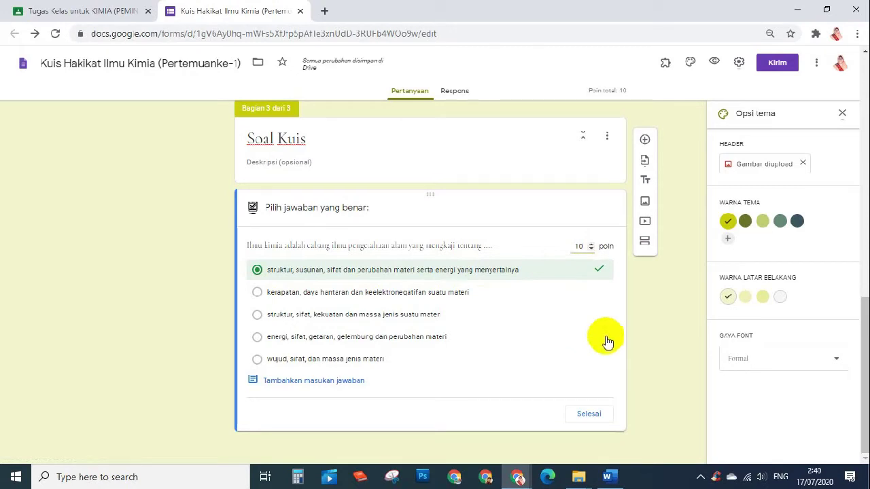
Add answer feedback "Maaf, Jawaban salah" for wrong answers and "Jawaban Anda benar" for correct answers, and save it
click(312, 382)
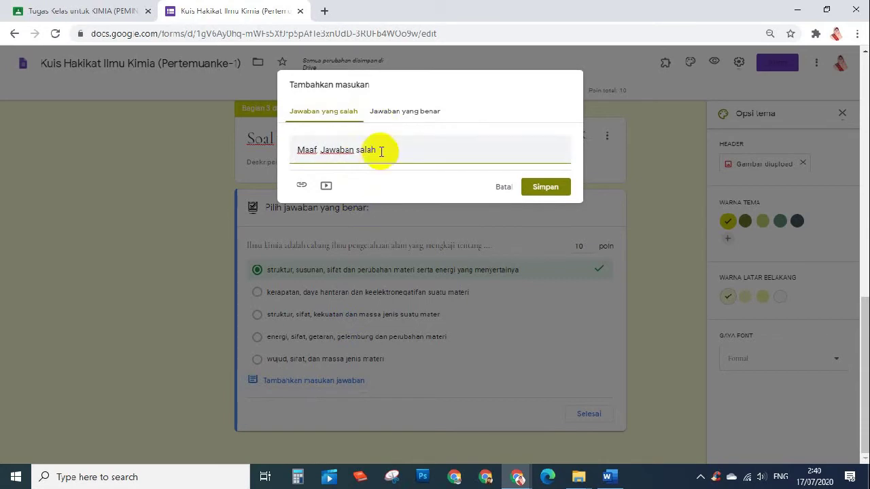
click(400, 110)
click(347, 149)
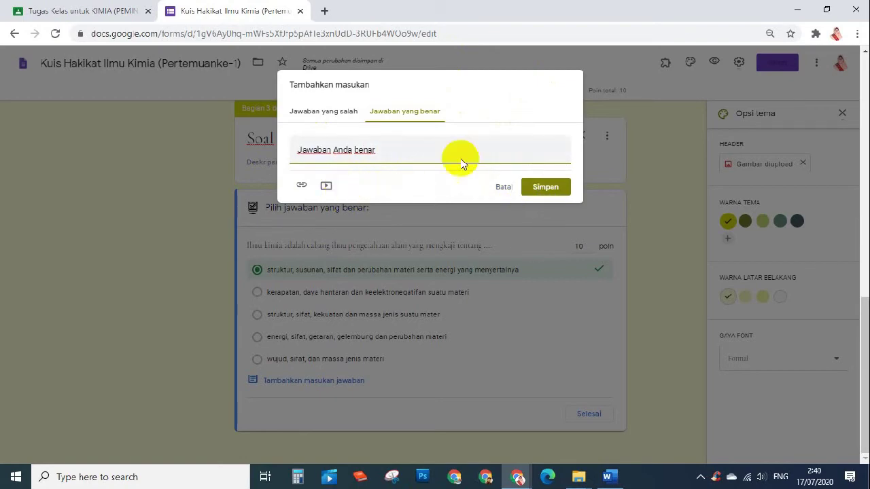
click(548, 190)
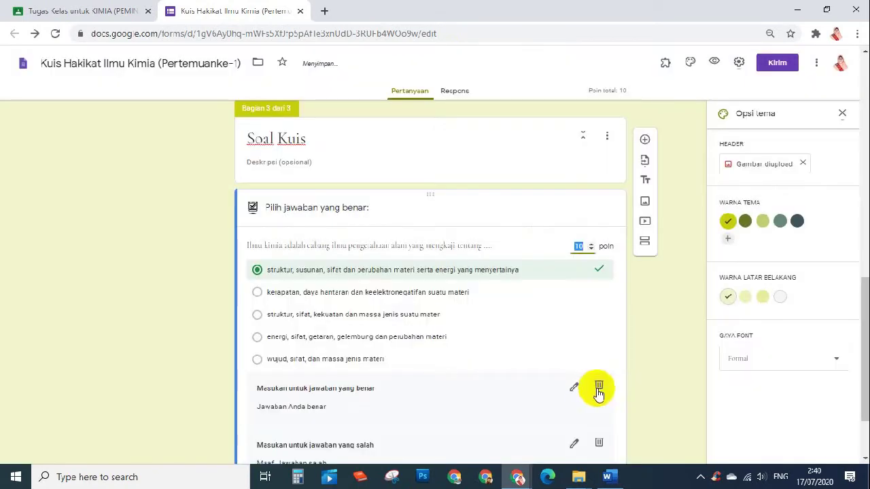
Delete the feedback for both the correct and the wrong answers from the question's answer key
scroll(605, 378, down, 1)
scroll(607, 377, down, 1)
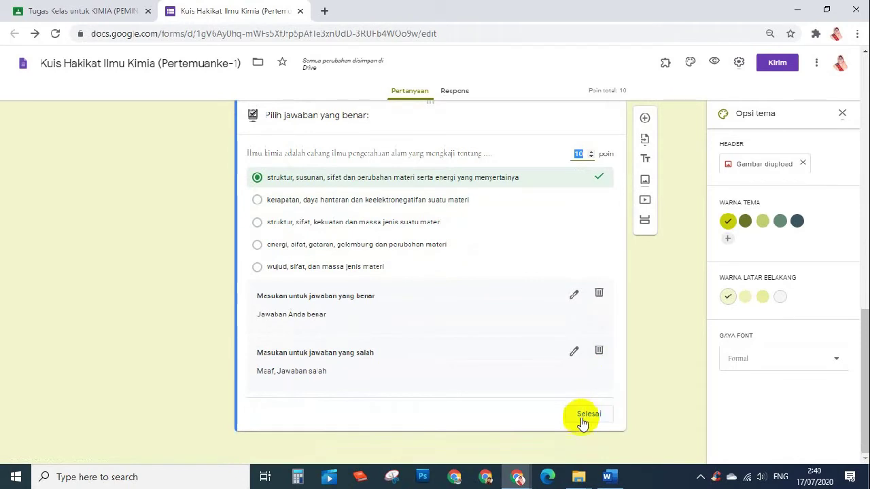
click(600, 293)
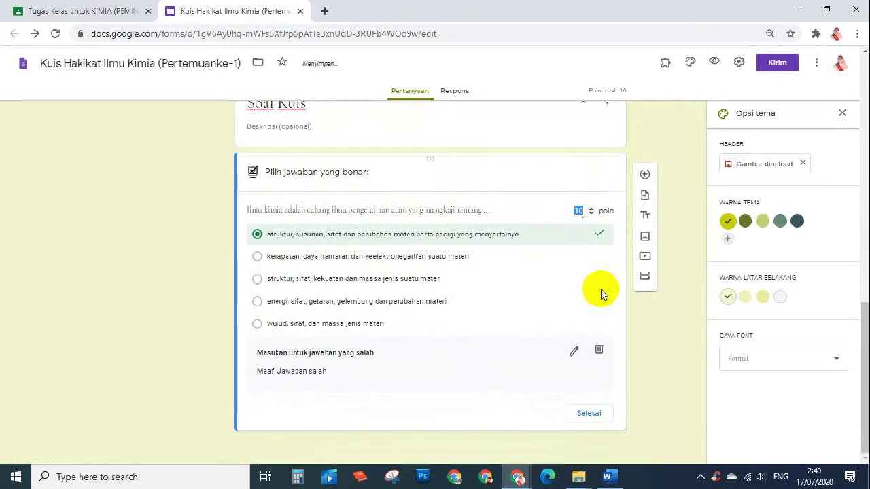
click(599, 351)
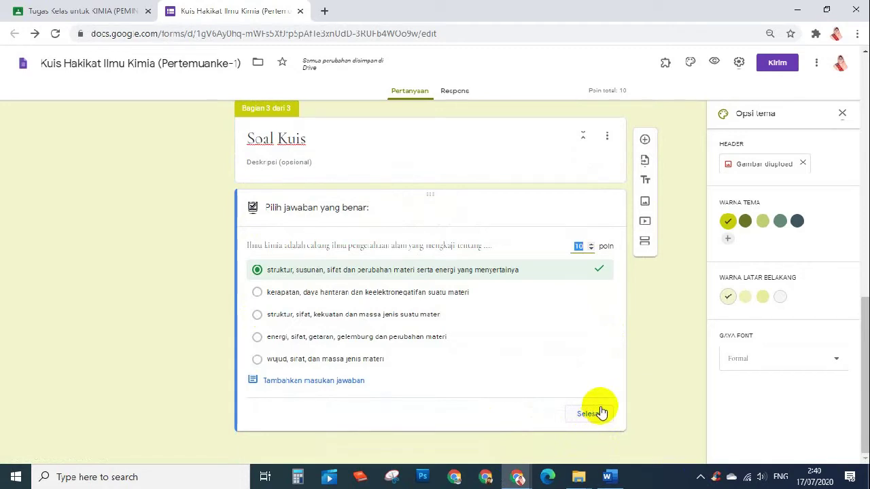
Finish the answer key with only the first option correct, make the question required, and shuffle its option order
click(590, 302)
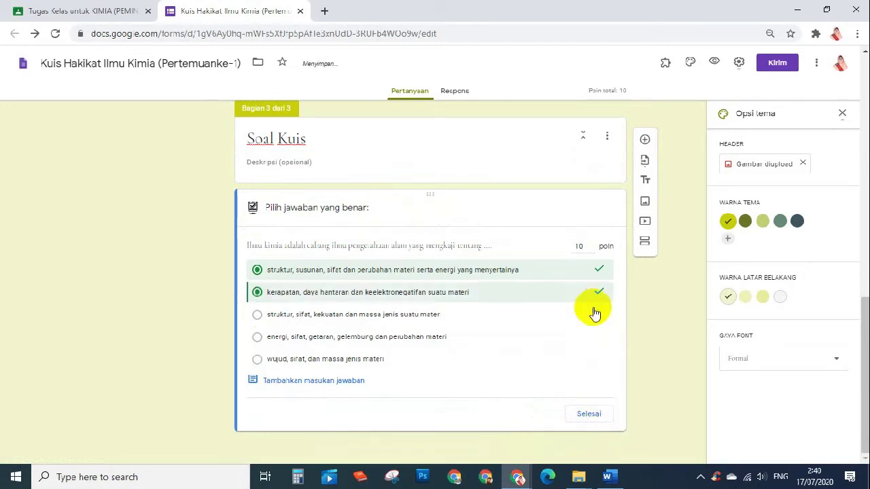
click(591, 295)
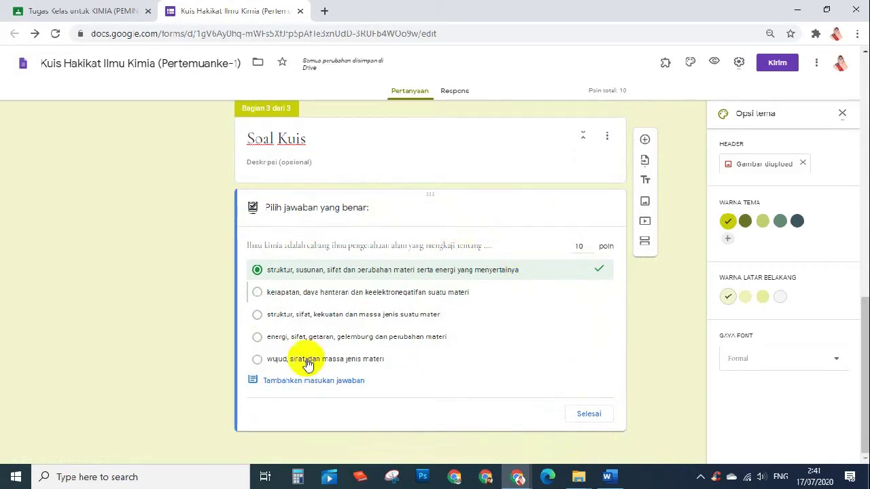
click(580, 415)
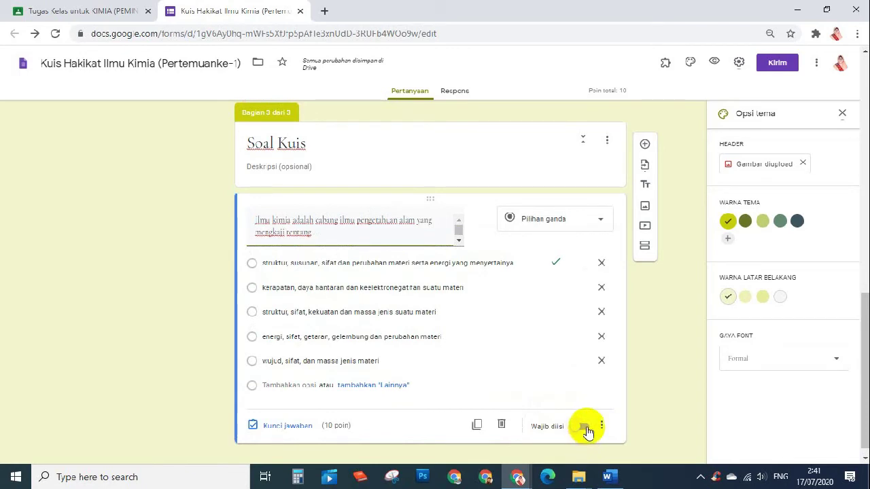
click(588, 432)
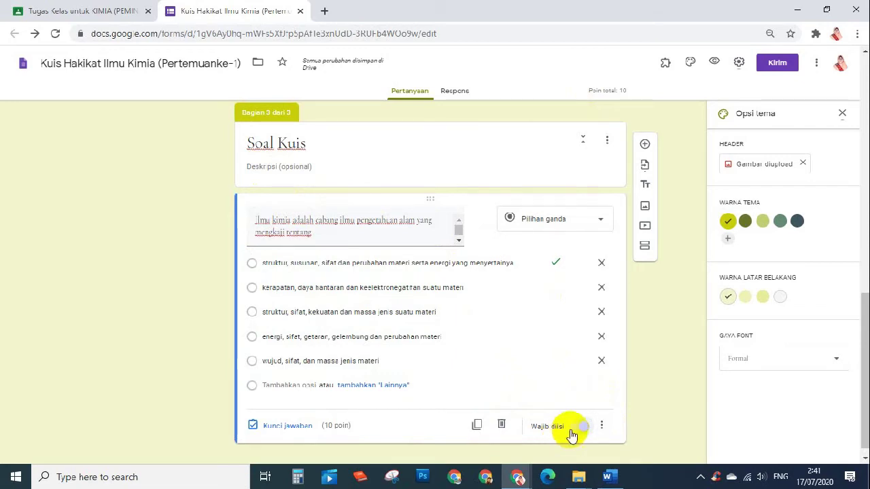
click(601, 426)
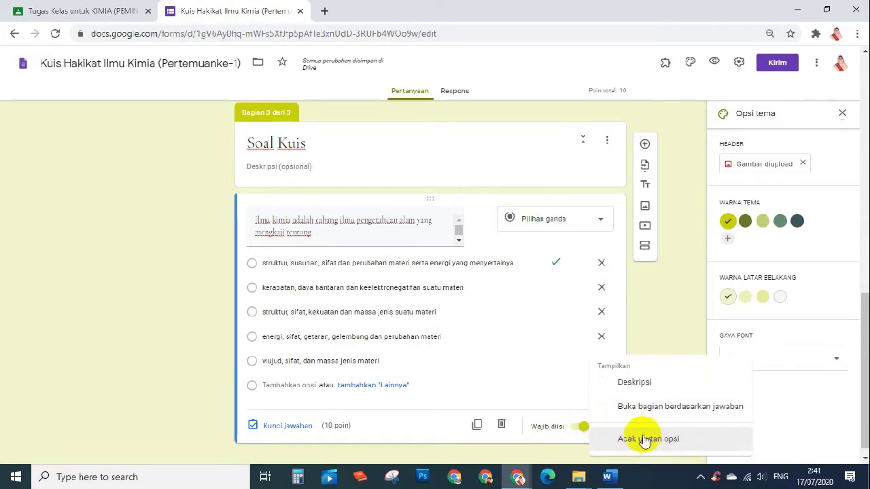
click(644, 439)
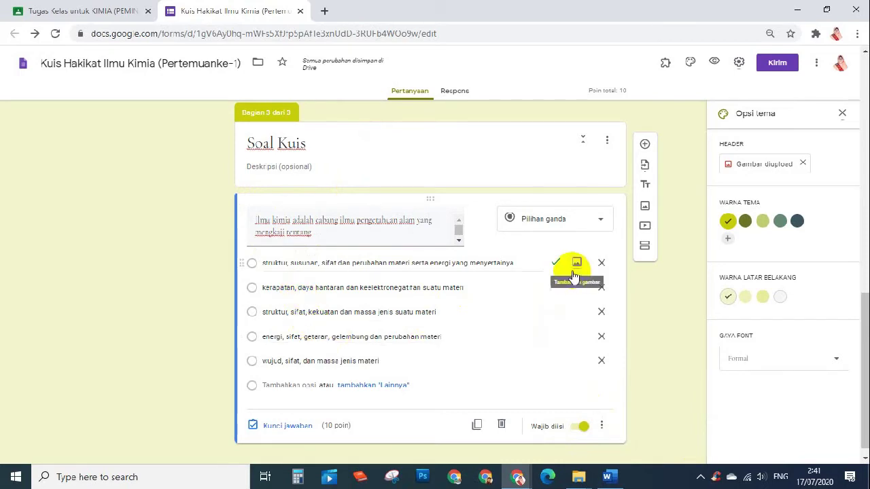
Add a new question below the first one and look through the remaining questions in the Word document
click(646, 147)
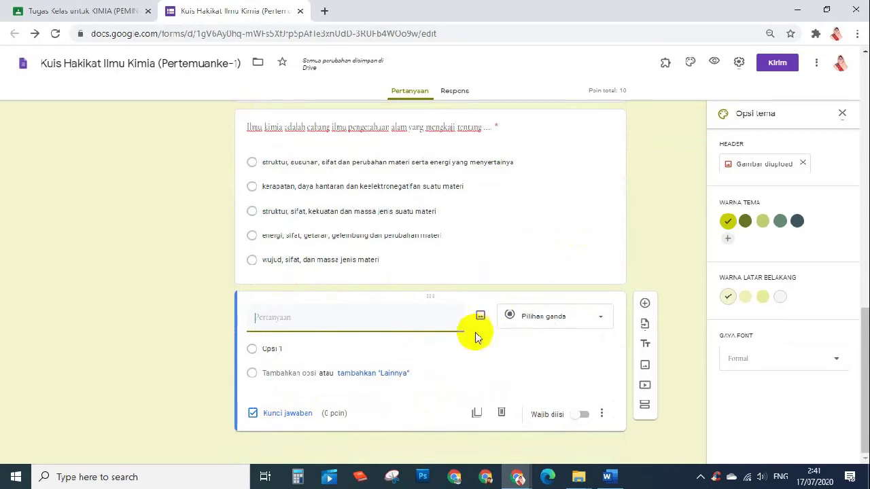
click(610, 479)
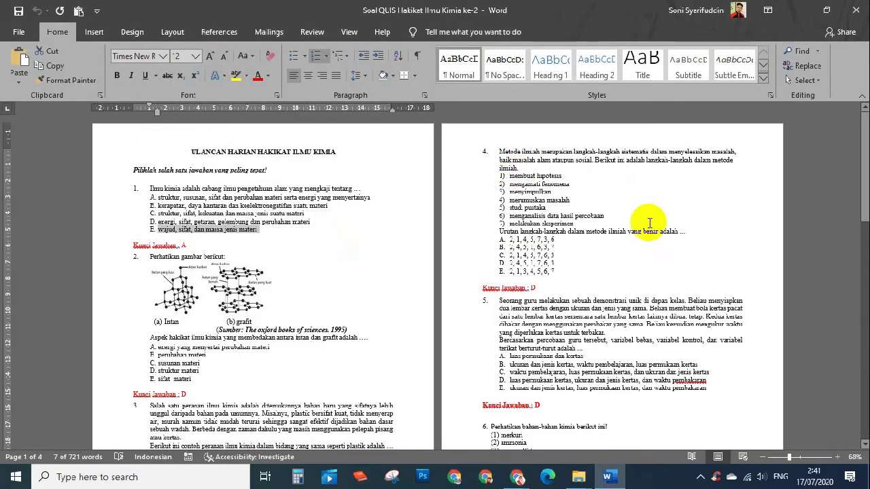
scroll(632, 310, down, 4)
scroll(306, 238, up, 6)
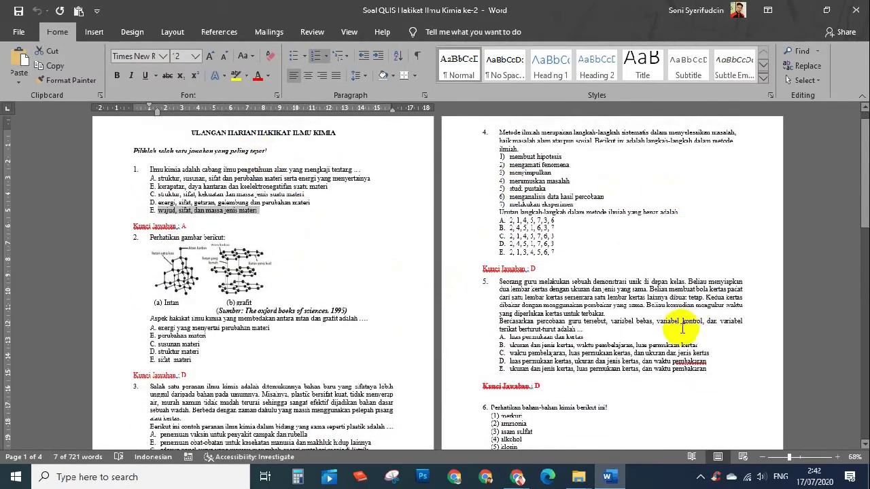
scroll(677, 330, down, 3)
click(594, 312)
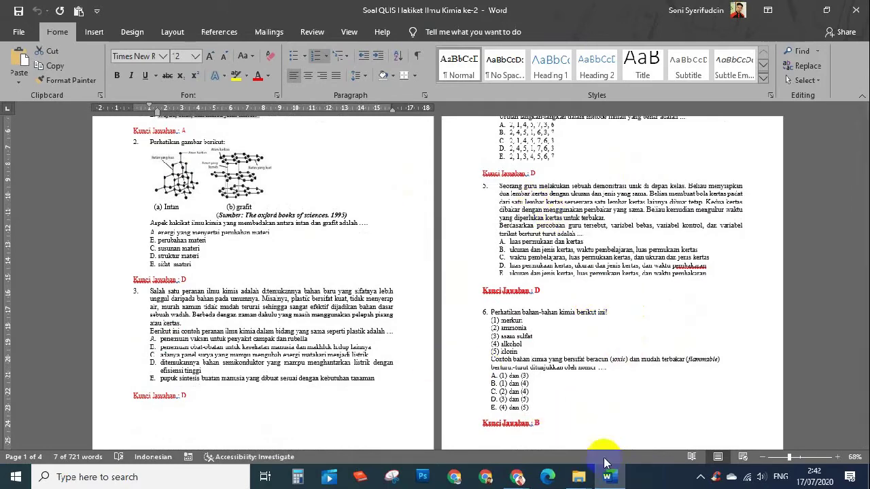
mouse_move(518, 479)
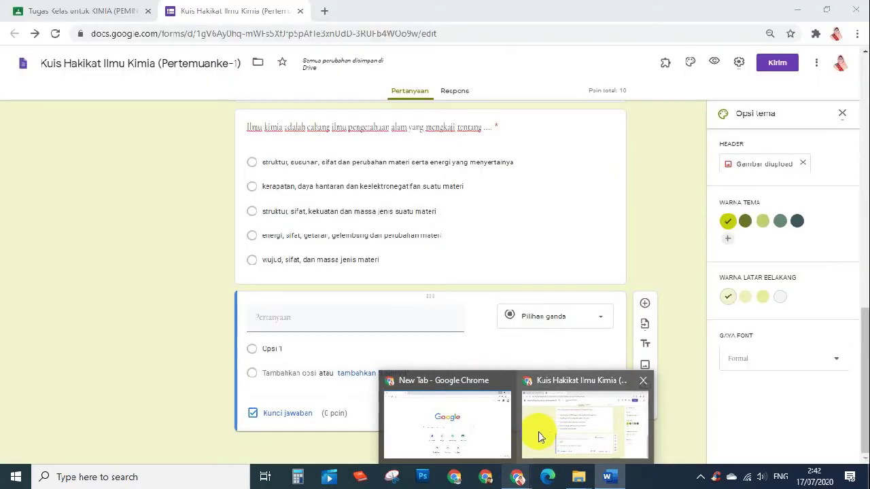
click(538, 432)
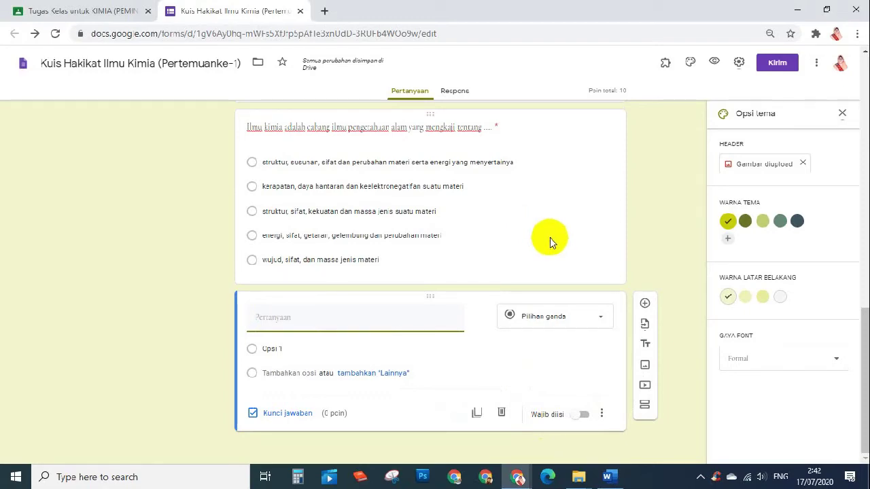
Switch to the Word document and capture question 2, including its picture and answer options, with Snipping Tool
click(608, 480)
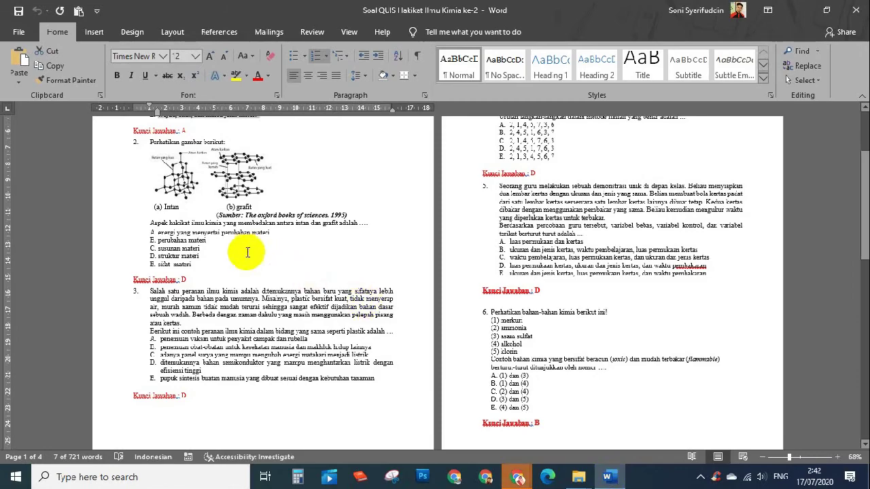
click(247, 252)
scroll(247, 252, up, 5)
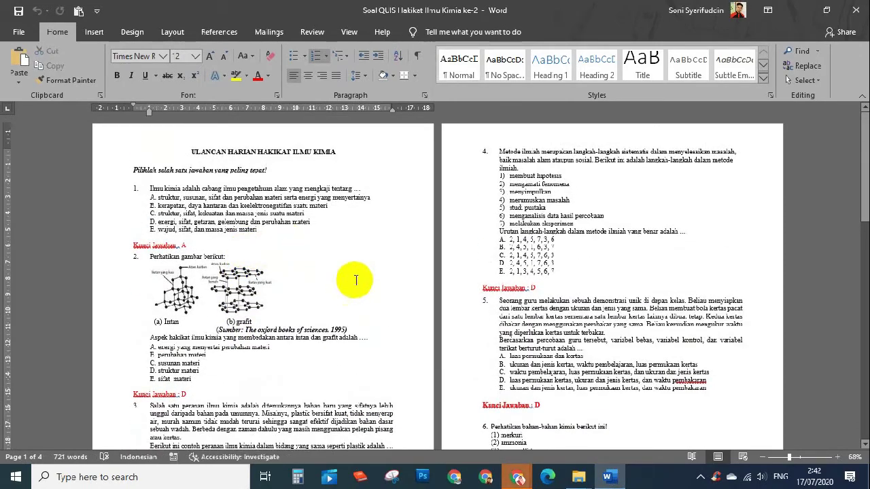
scroll(204, 272, down, 1)
scroll(206, 292, down, 1)
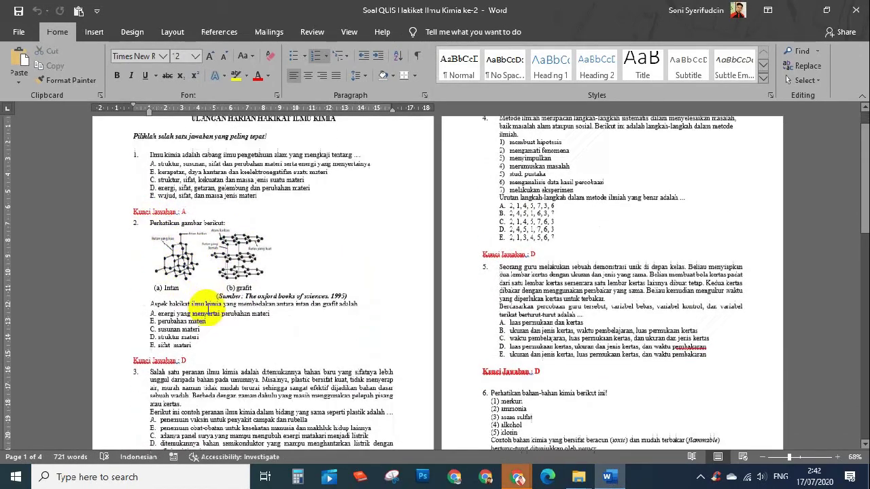
scroll(231, 326, down, 2)
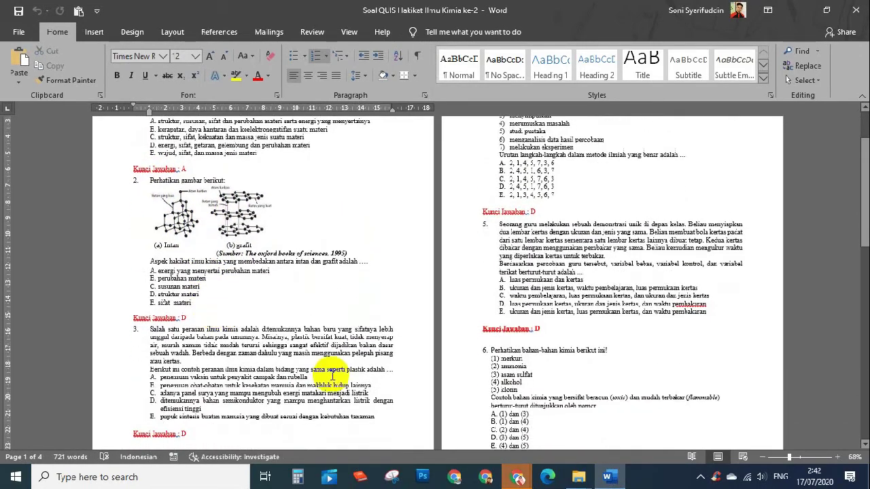
click(392, 477)
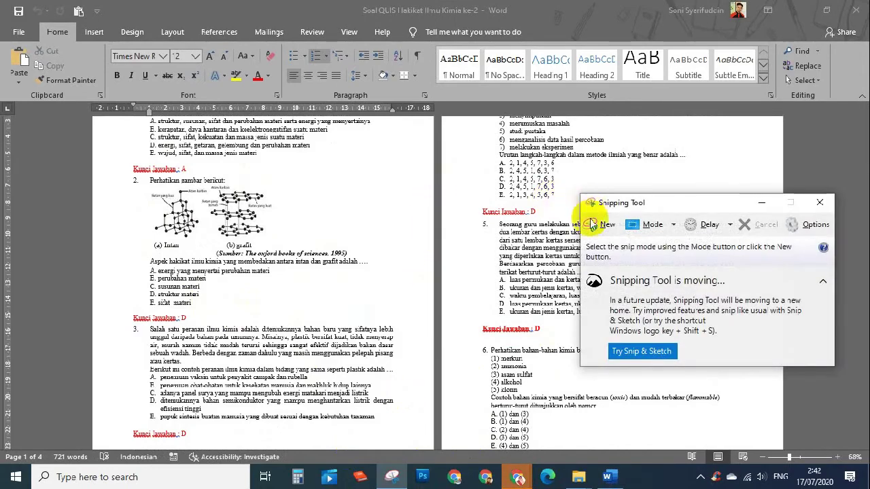
click(602, 224)
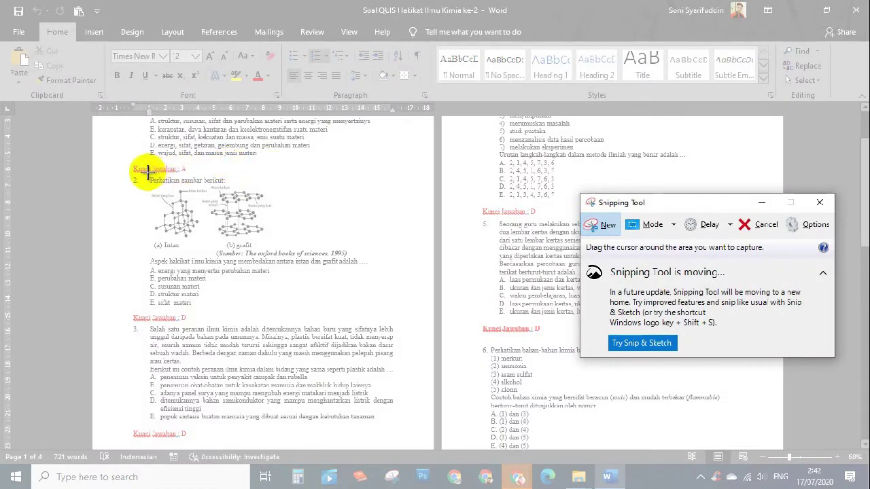
drag(145, 178, 375, 309)
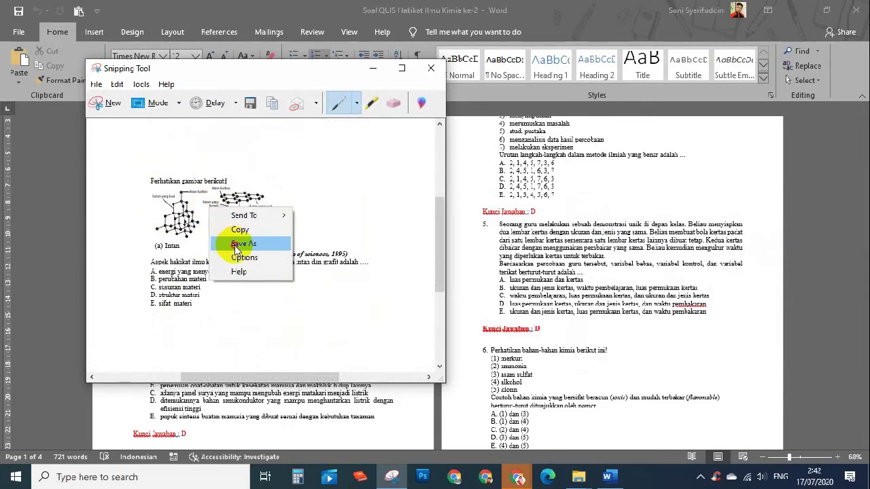
Save the snip as a JPEG named "soal I" in the desktop folder GAMBAR TUTORIAL EXPLORING GOOGLE CL... and return to Word
click(237, 235)
key(ctrl+s)
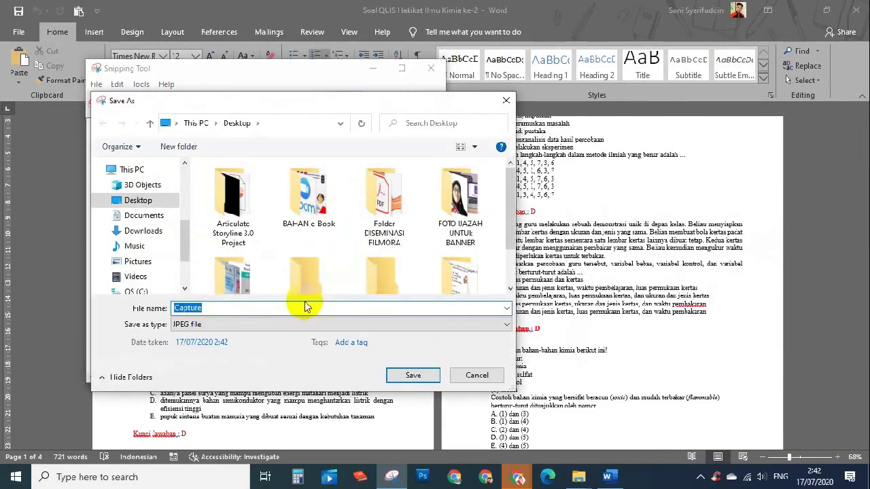
drag(184, 243, 247, 230)
drag(508, 191, 497, 239)
click(308, 238)
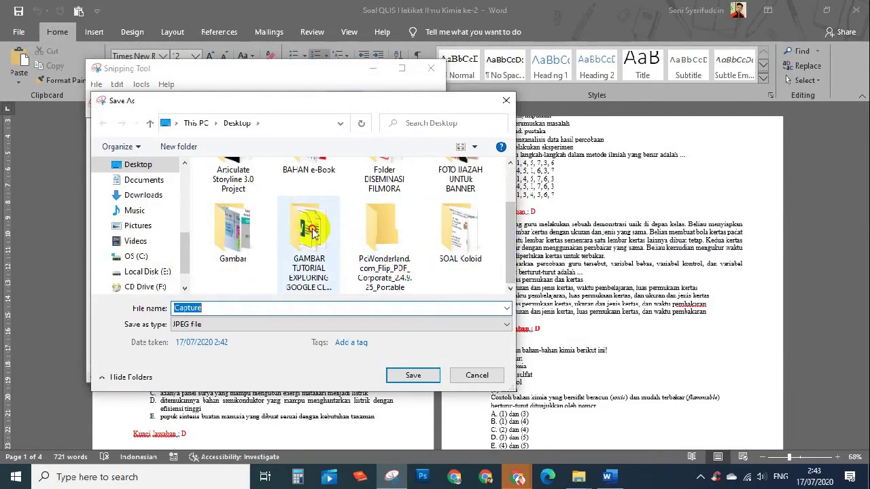
key(Return)
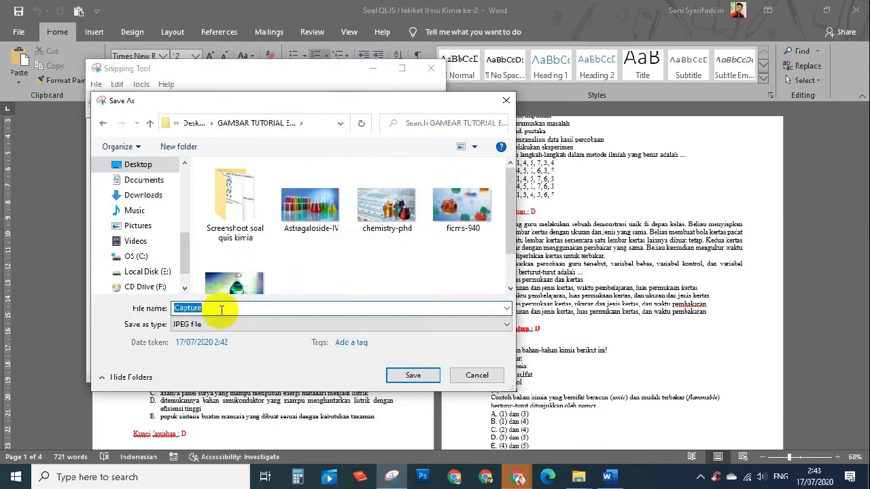
text(soal)
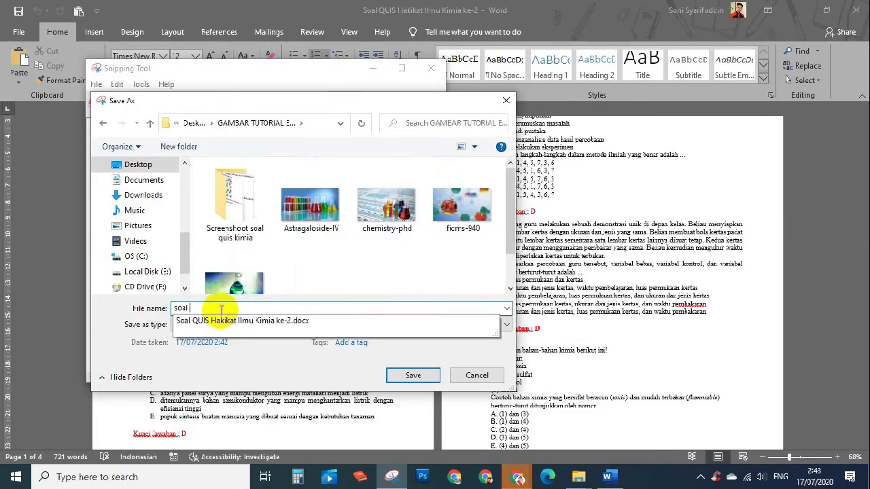
text( I)
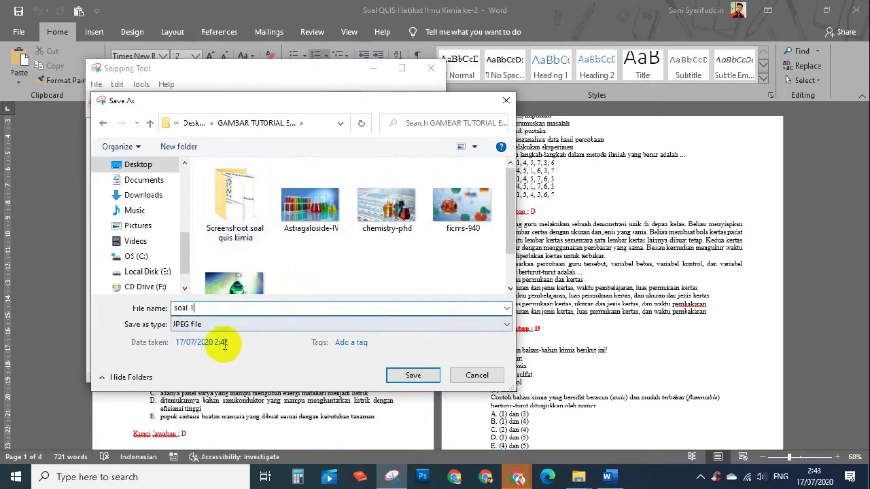
click(406, 379)
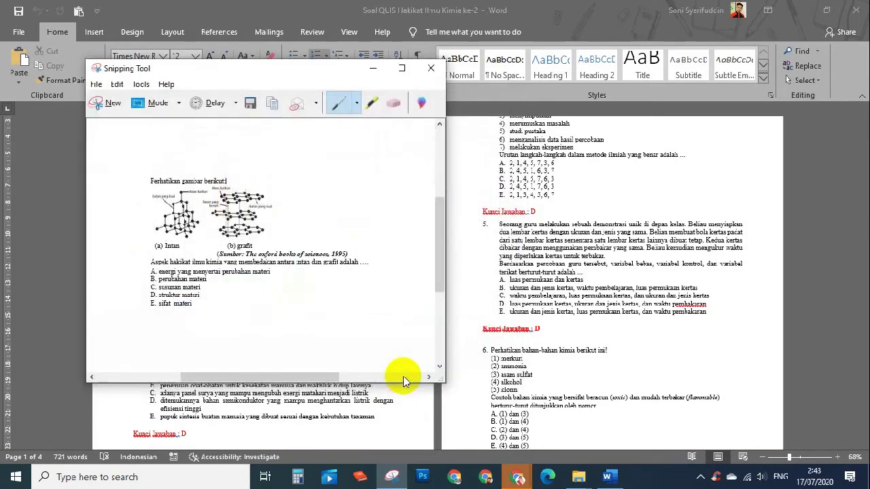
click(615, 318)
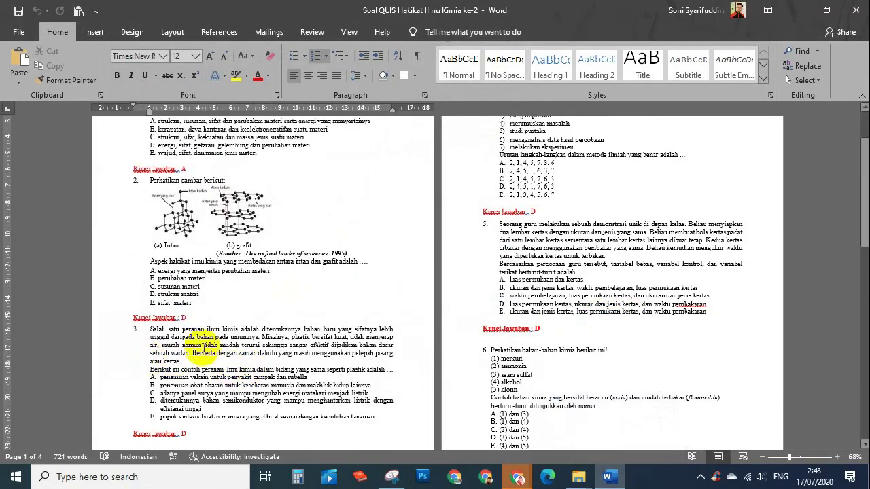
Switch back to the quiz form in Chrome and insert the image "soal 1" into the new blank question
scroll(197, 315, down, 2)
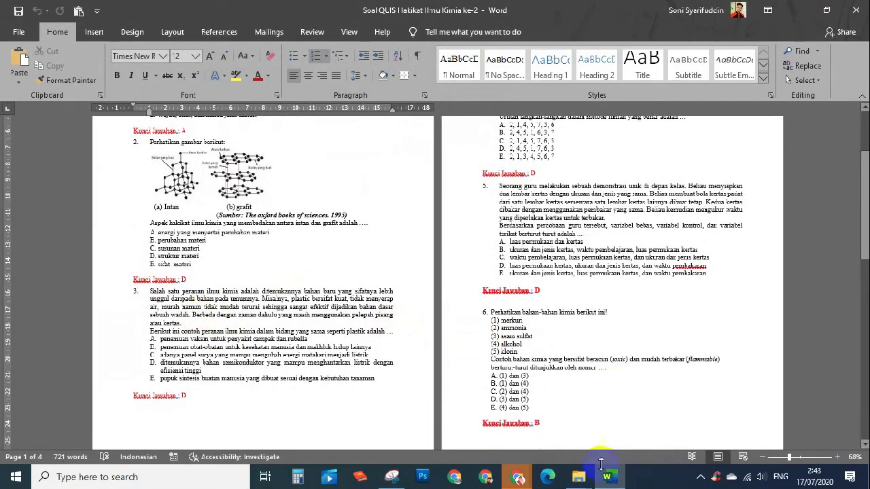
mouse_move(520, 482)
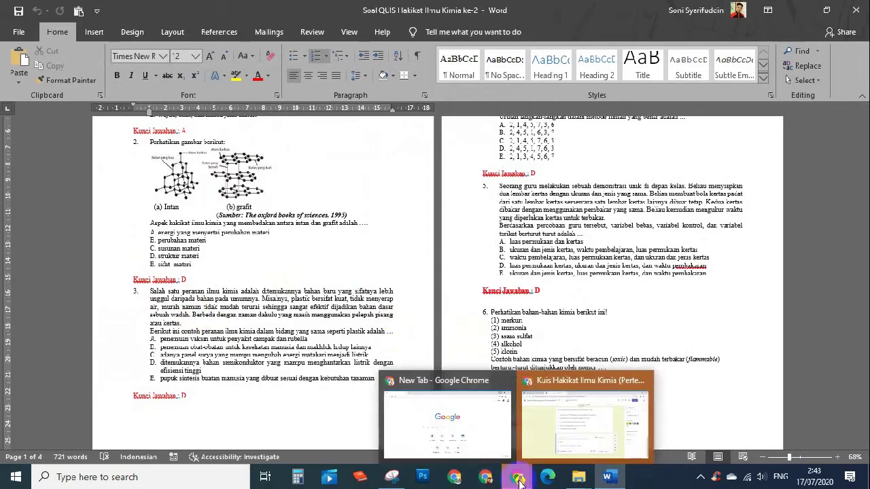
mouse_move(579, 482)
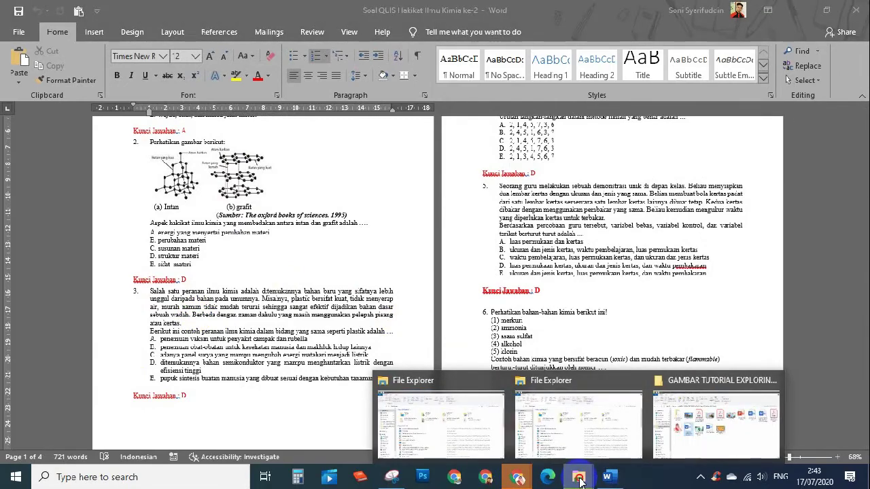
click(549, 423)
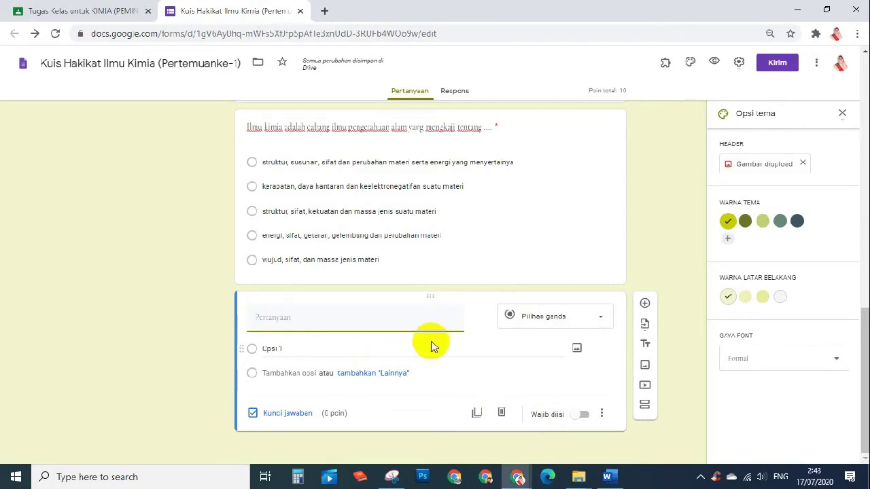
click(481, 316)
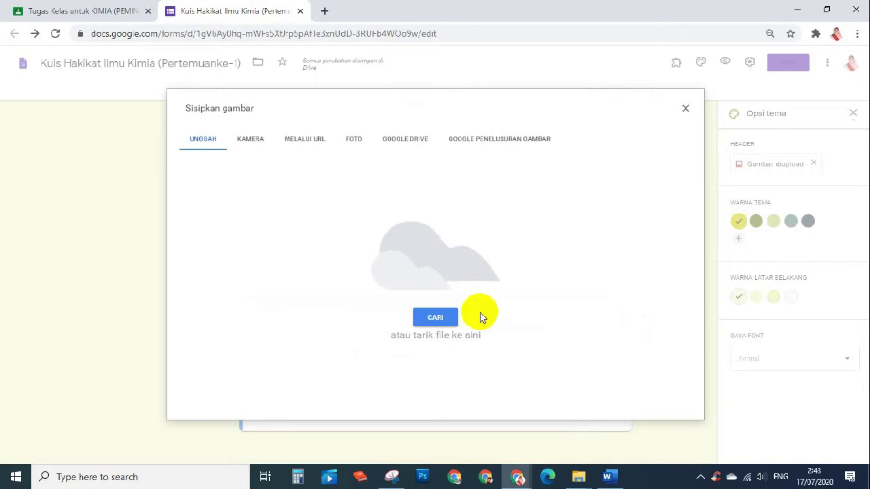
click(442, 319)
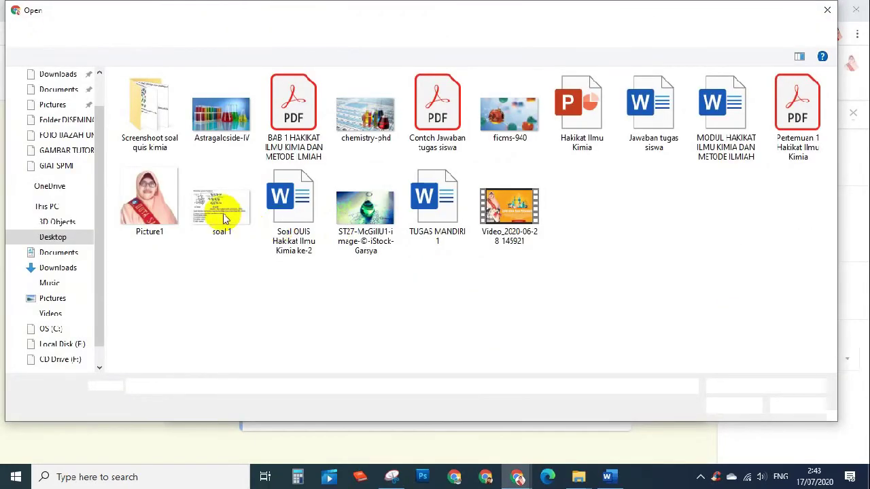
click(220, 204)
click(735, 405)
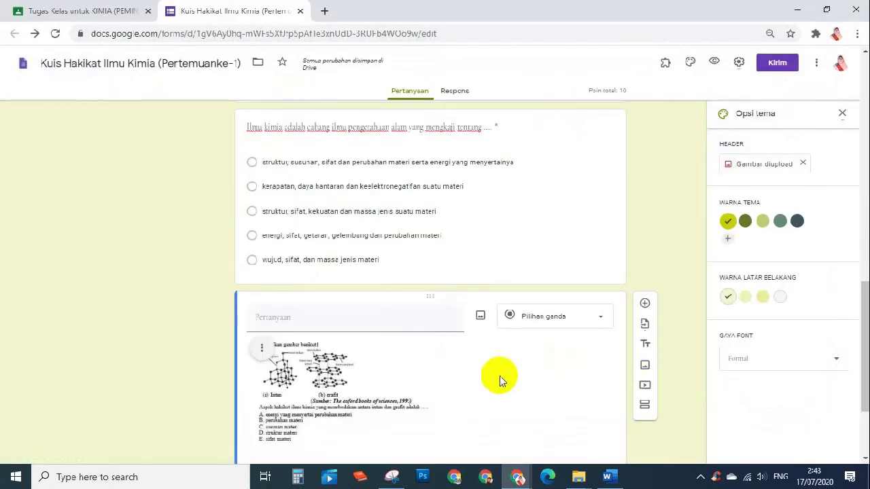
Change the type of the question containing the inserted image to Drop-down
scroll(398, 371, down, 1)
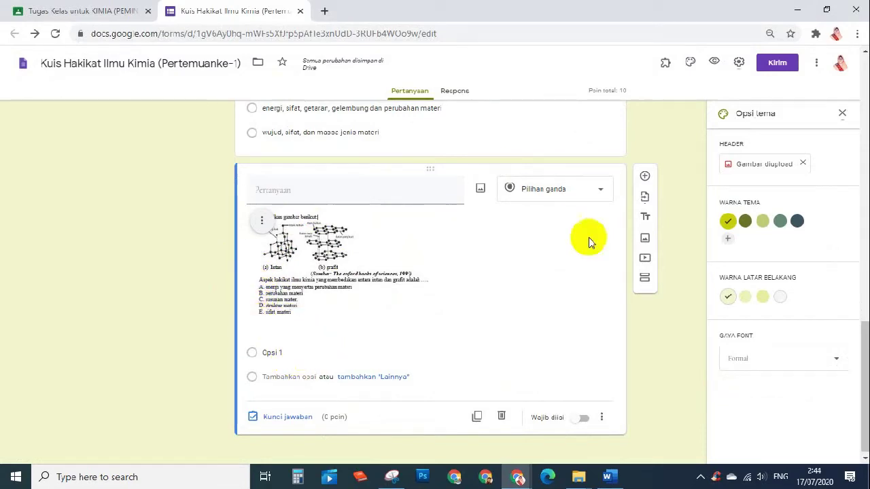
click(598, 193)
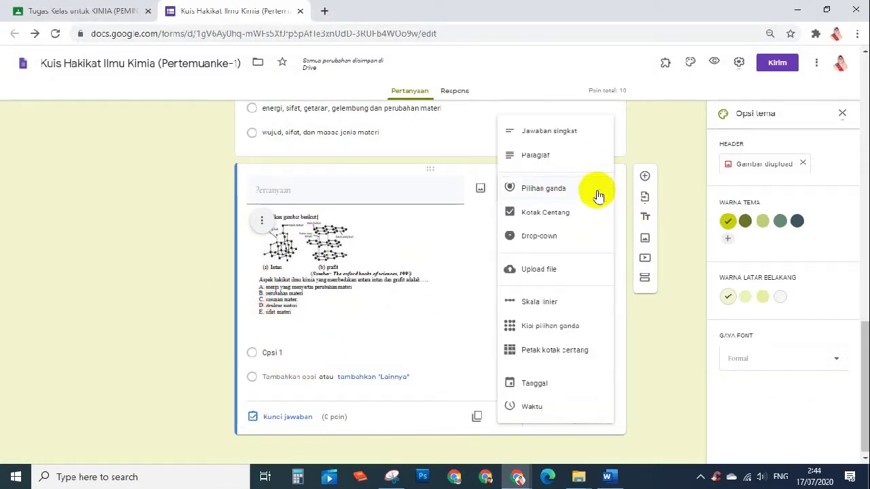
click(527, 236)
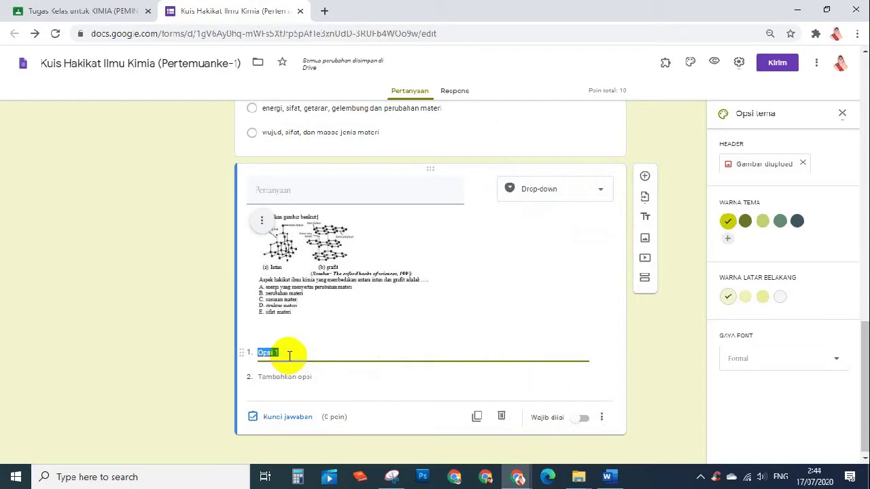
Fill the drop-down question with five answer options: A, B, C, D and E
text(A)
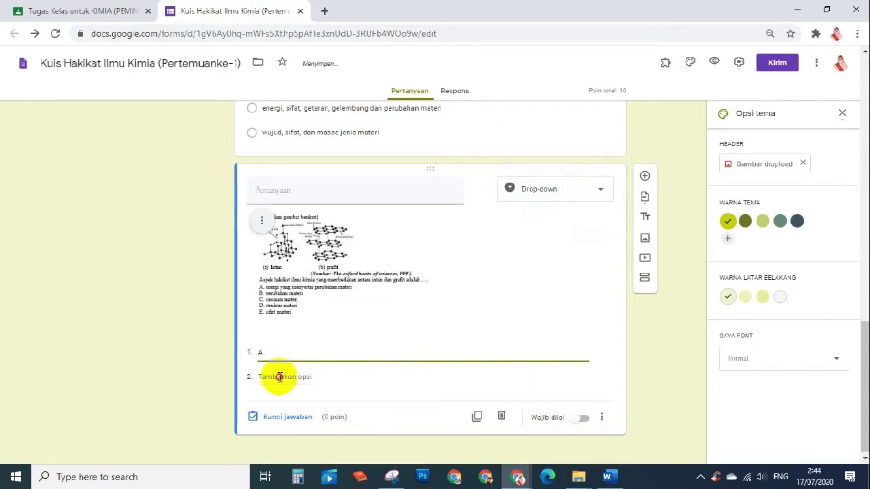
click(281, 376)
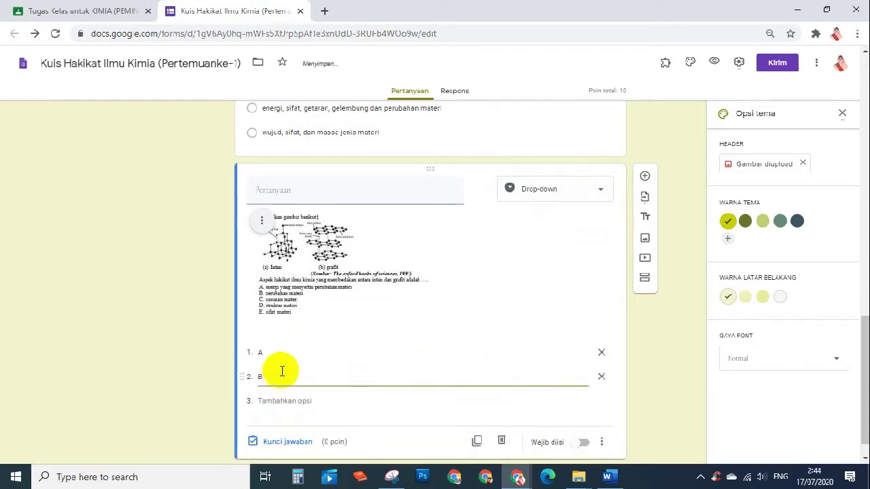
click(272, 401)
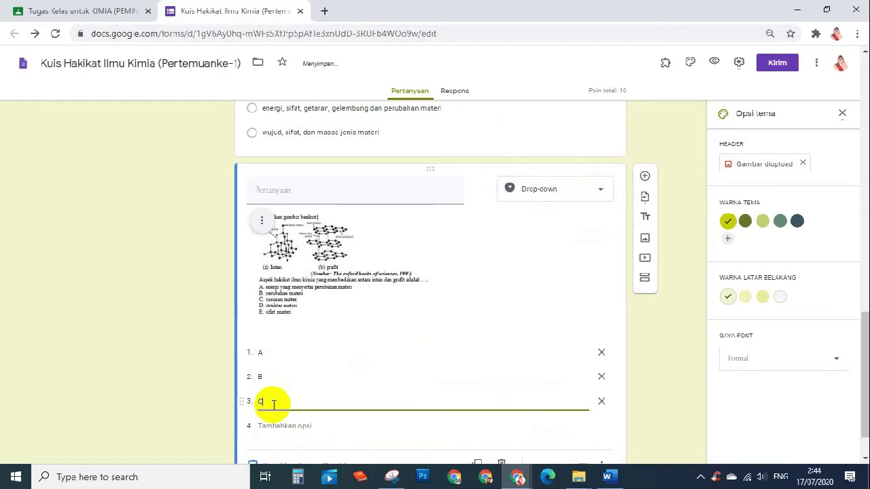
text(C)
scroll(278, 401, down, 1)
click(272, 373)
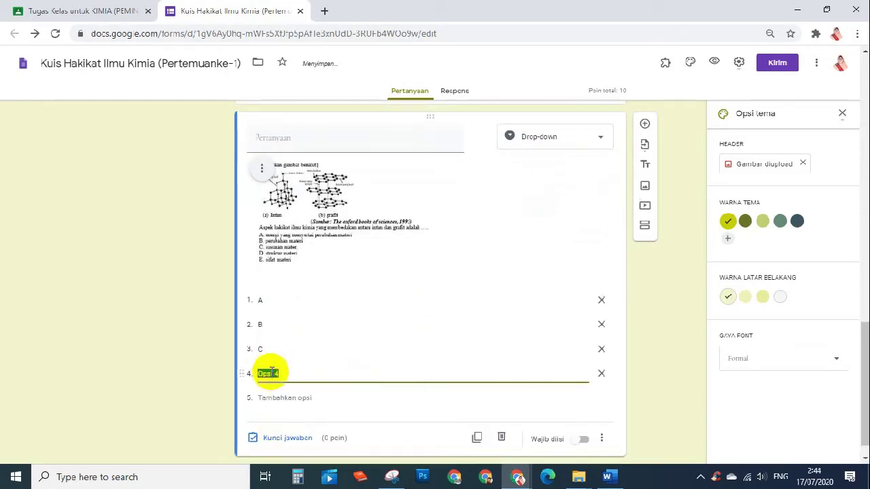
text(D)
scroll(283, 377, down, 1)
click(283, 373)
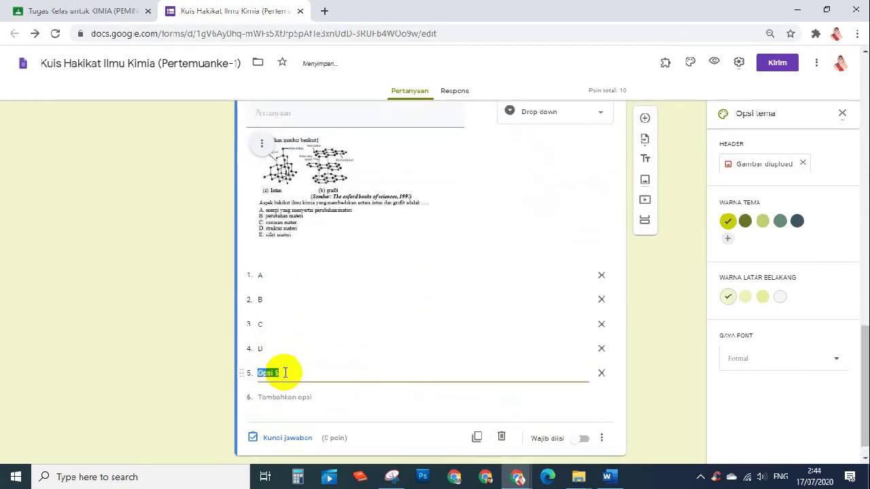
text(E)
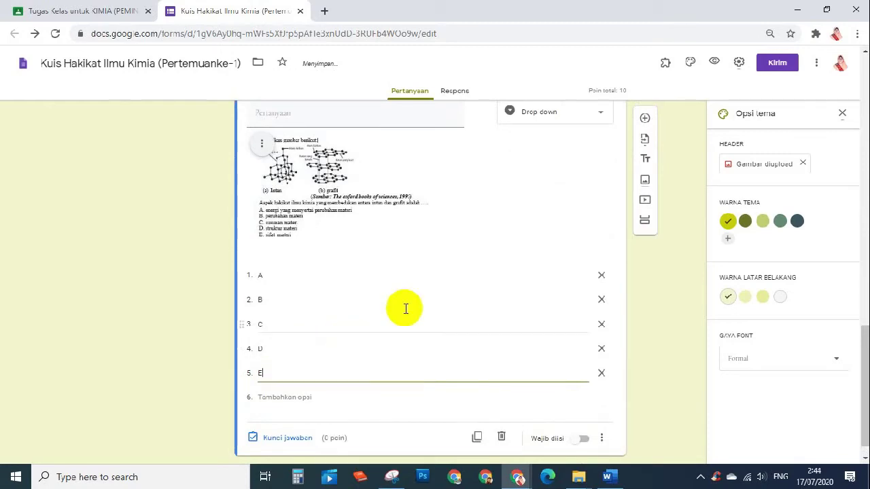
Make the drop-down question required and set its answer key to option C, worth 10 points
scroll(448, 271, down, 1)
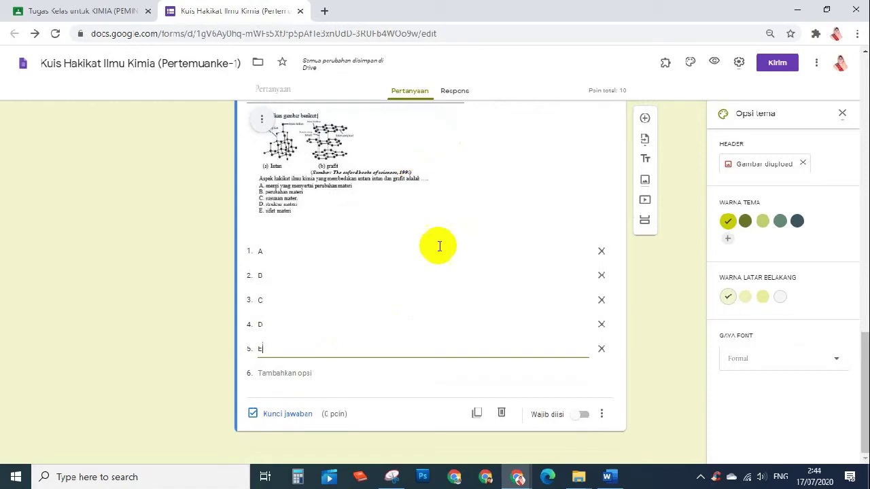
click(587, 418)
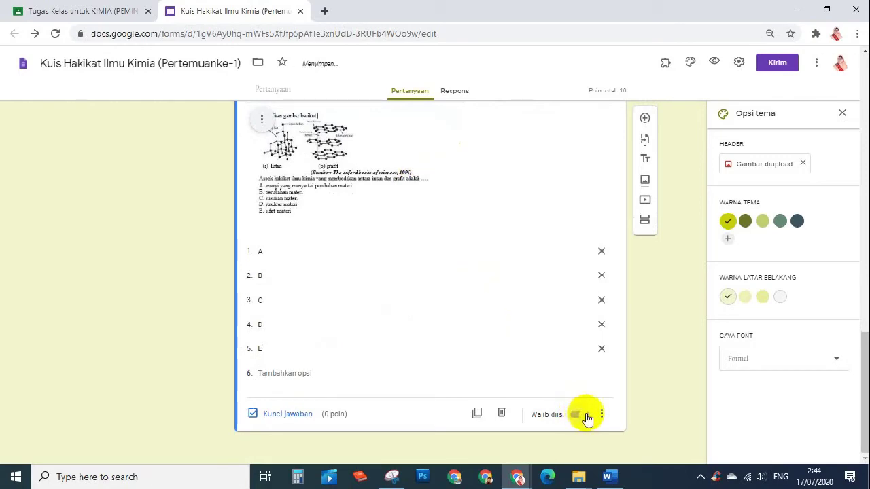
click(314, 416)
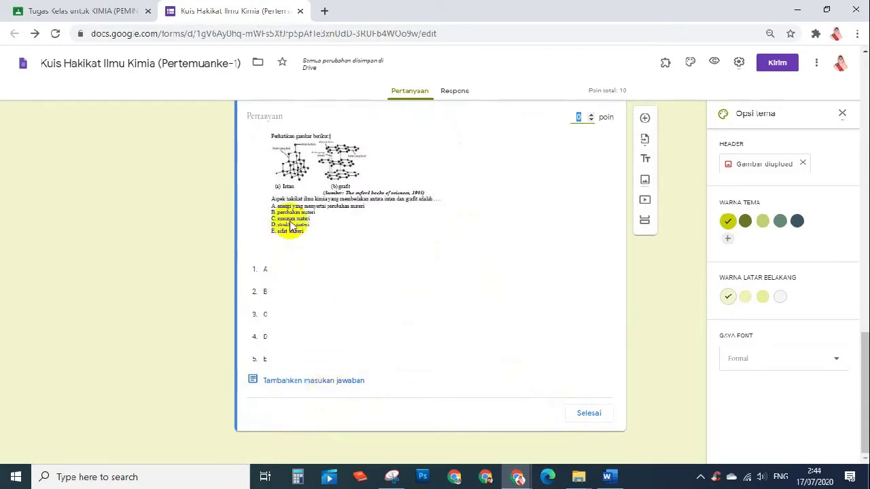
click(259, 320)
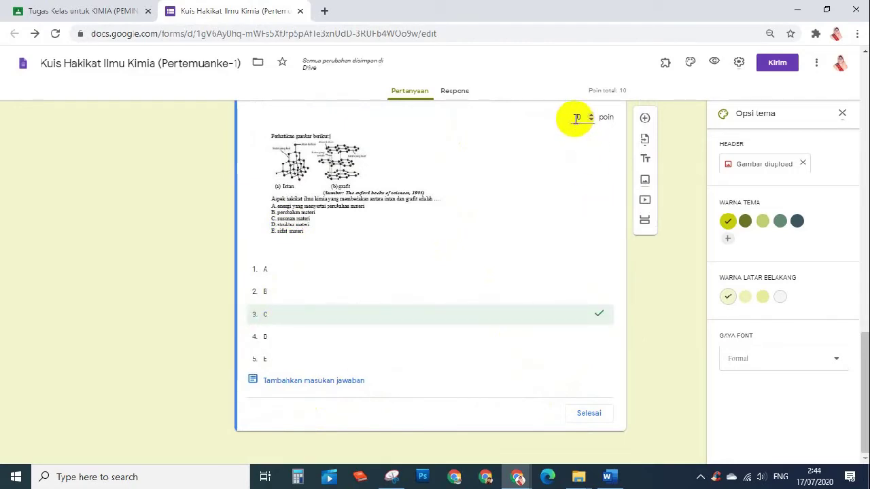
click(593, 413)
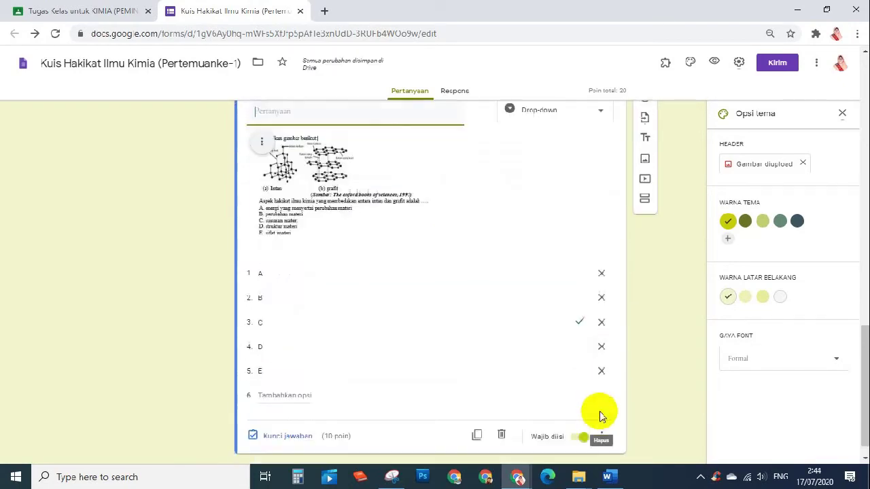
Shuffle the drop-down question's option order and review the questions added so far
click(603, 414)
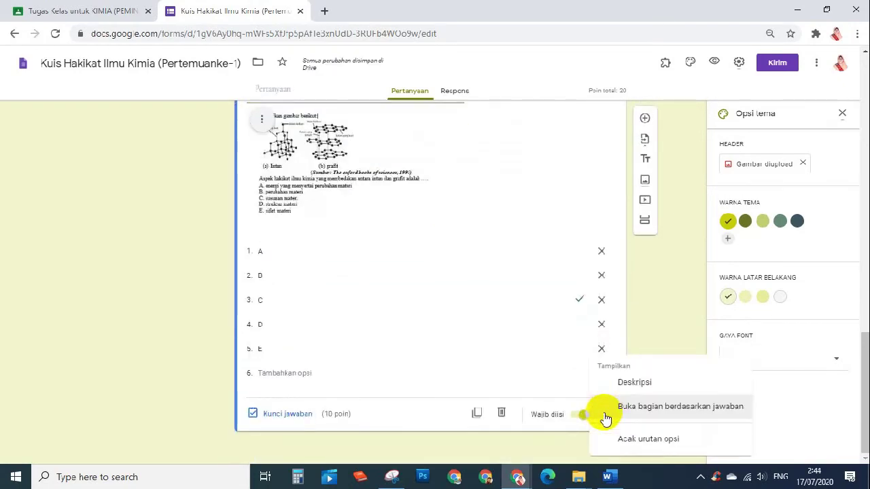
click(646, 440)
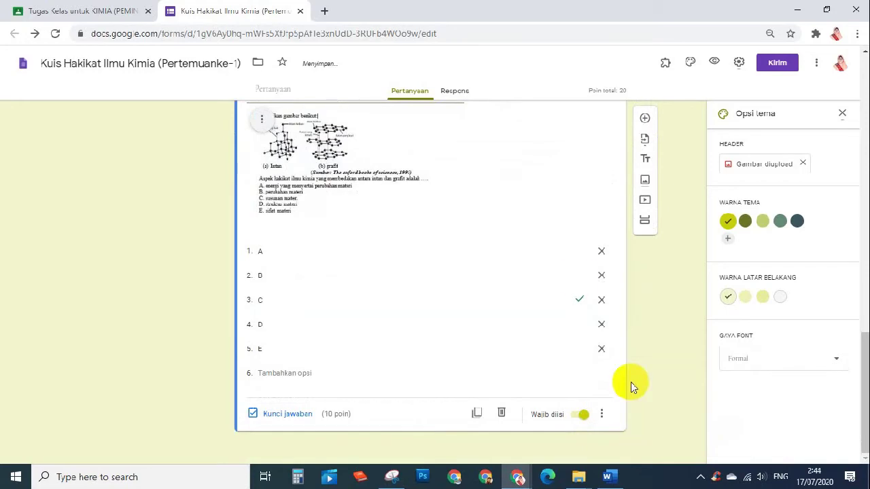
scroll(511, 301, up, 2)
scroll(511, 301, up, 2)
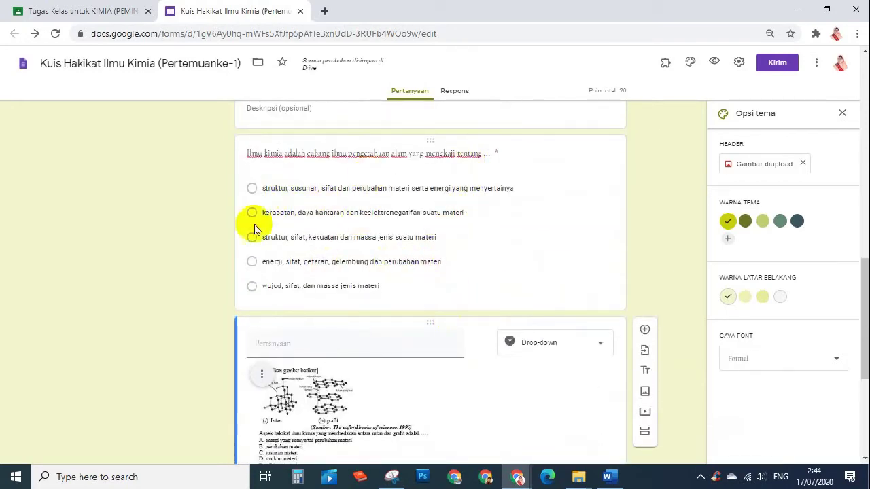
scroll(394, 301, down, 4)
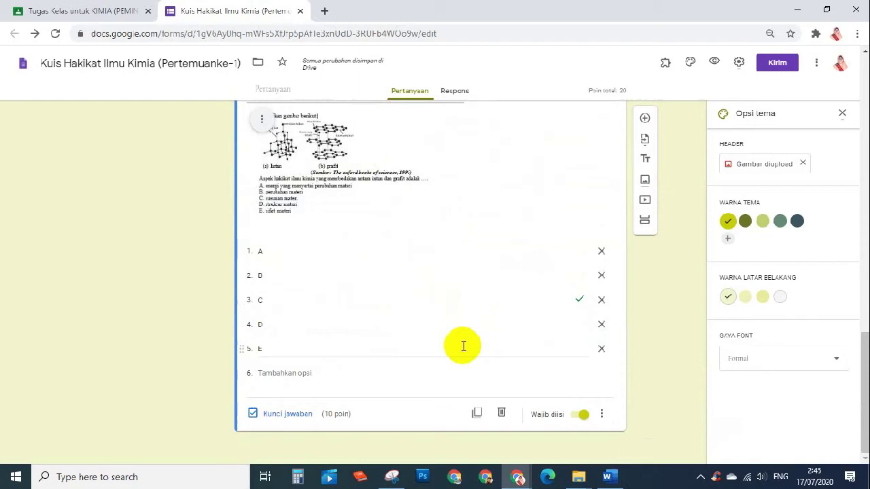
Duplicate the drop-down question to reuse its options and settings for question 3
click(478, 416)
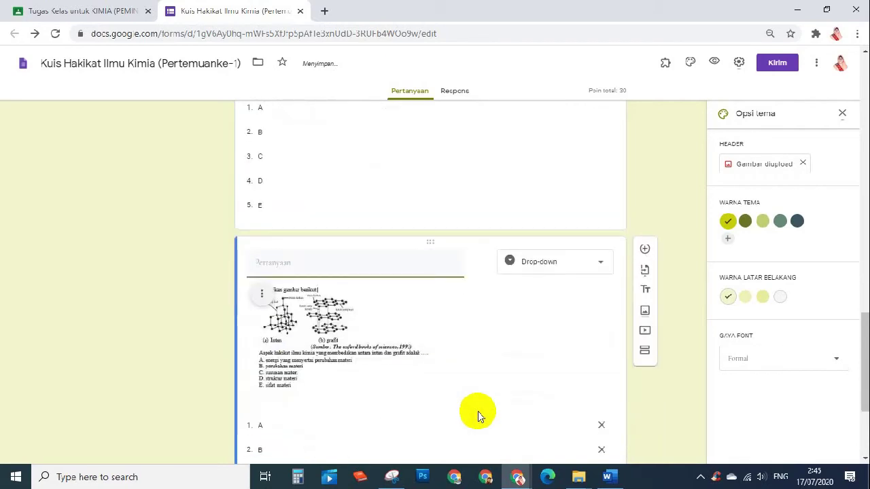
scroll(394, 373, down, 2)
drag(252, 340, 255, 296)
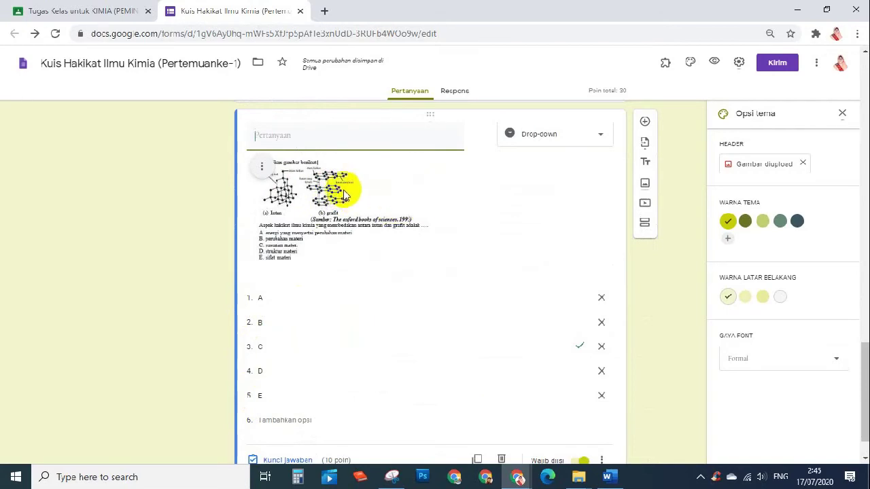
Replace the duplicated question's image with picture 3 from the "Screenshoot soal quis kimia" folder
mouse_move(487, 136)
click(481, 134)
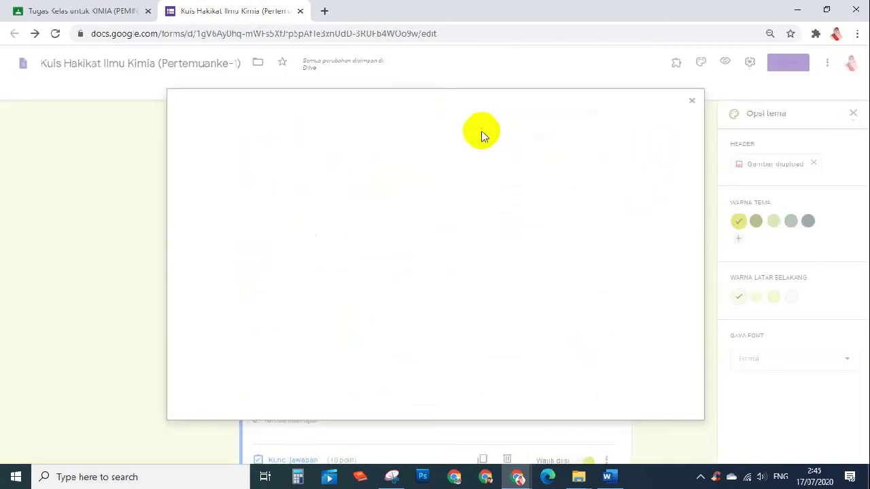
click(437, 318)
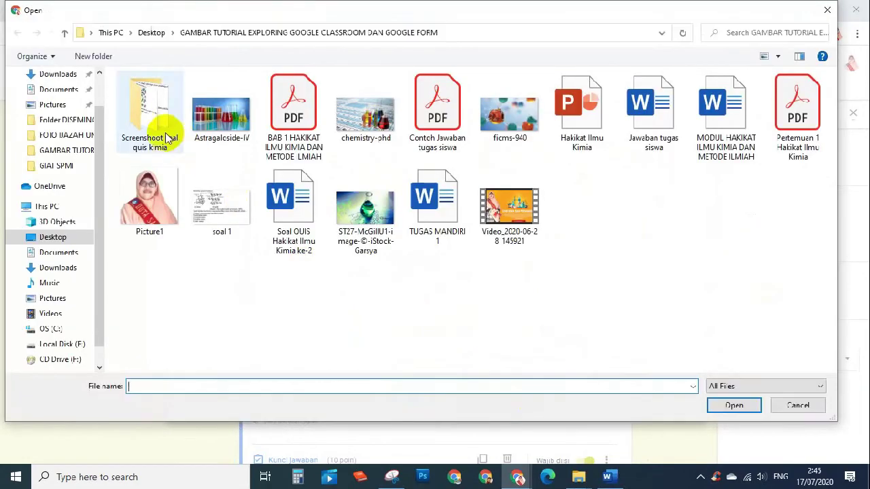
click(155, 129)
double_click(154, 129)
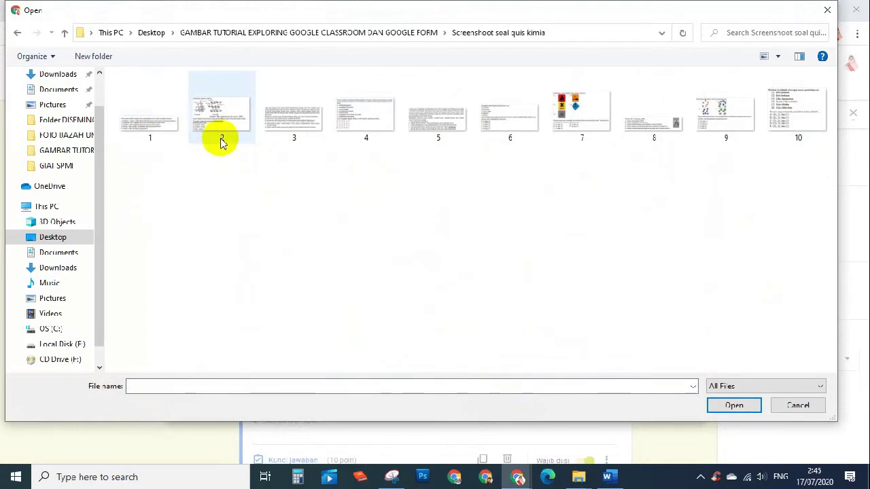
click(294, 124)
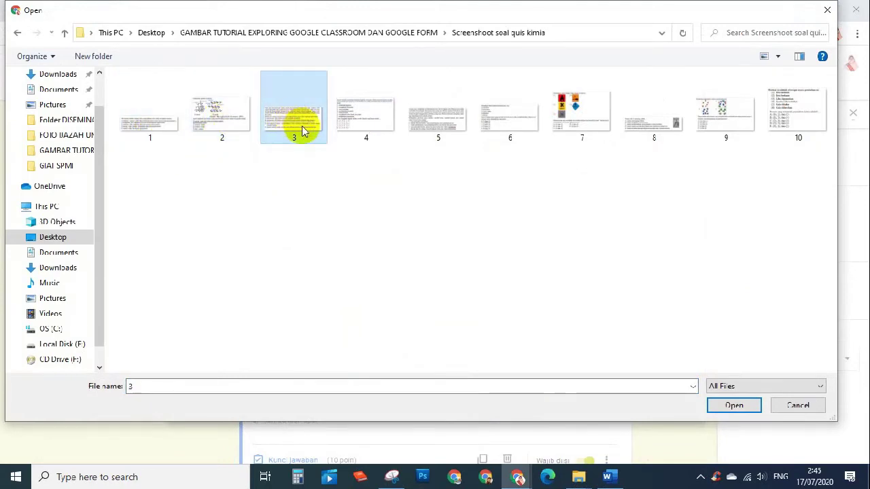
click(737, 406)
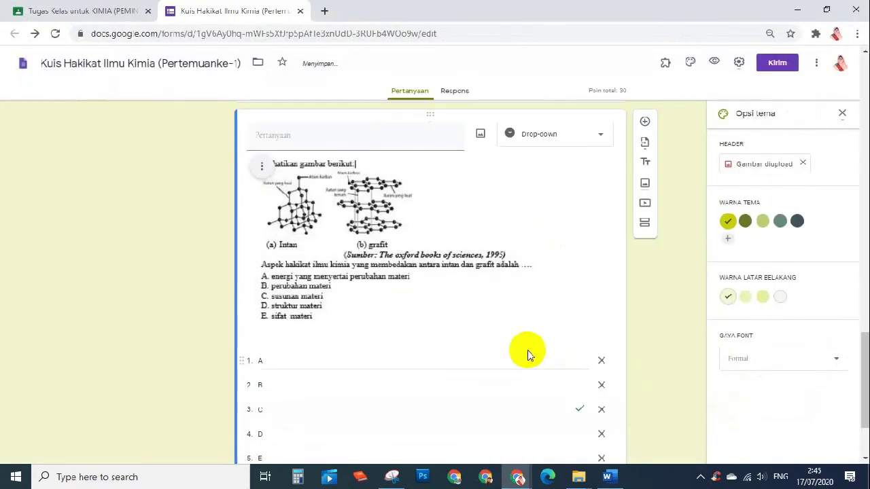
Change the answer key of the duplicated drop-down question about the role of chemistry from option C to option D
scroll(408, 326, down, 1)
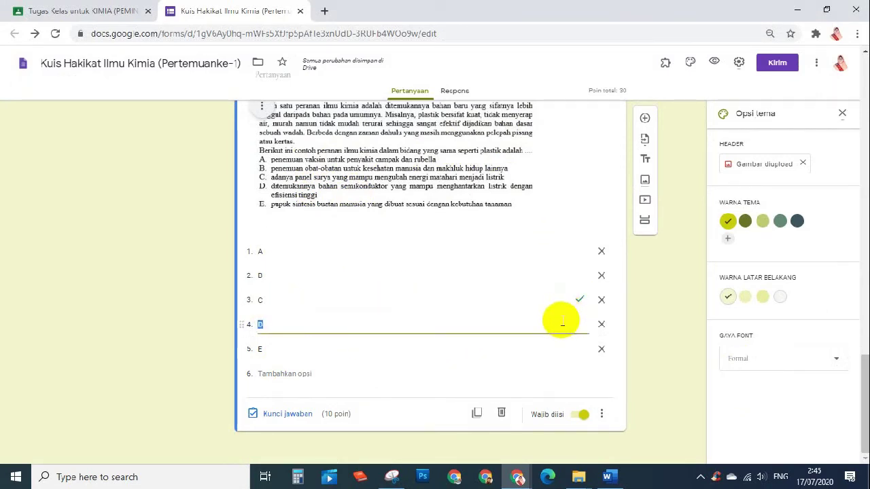
double_click(262, 325)
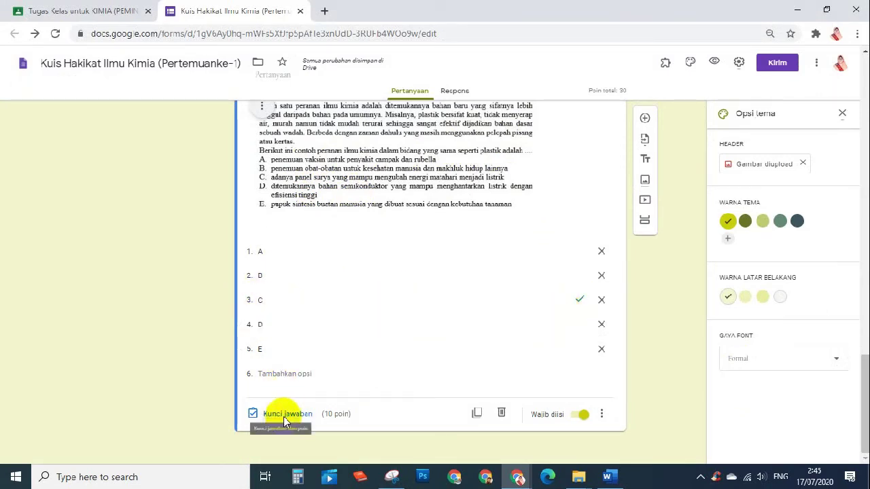
click(284, 416)
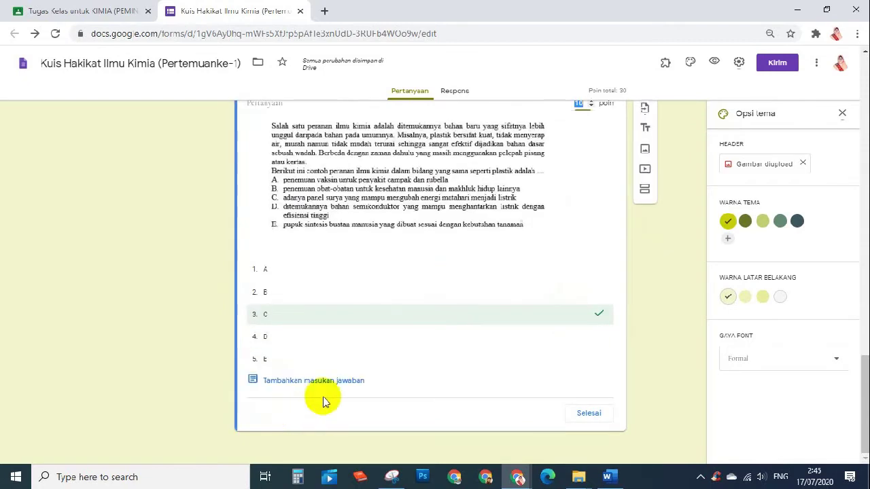
click(268, 338)
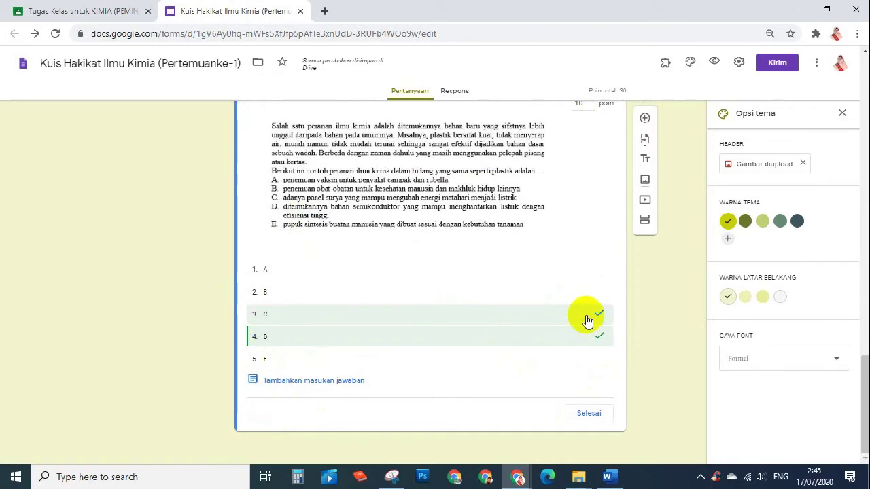
click(583, 318)
click(586, 414)
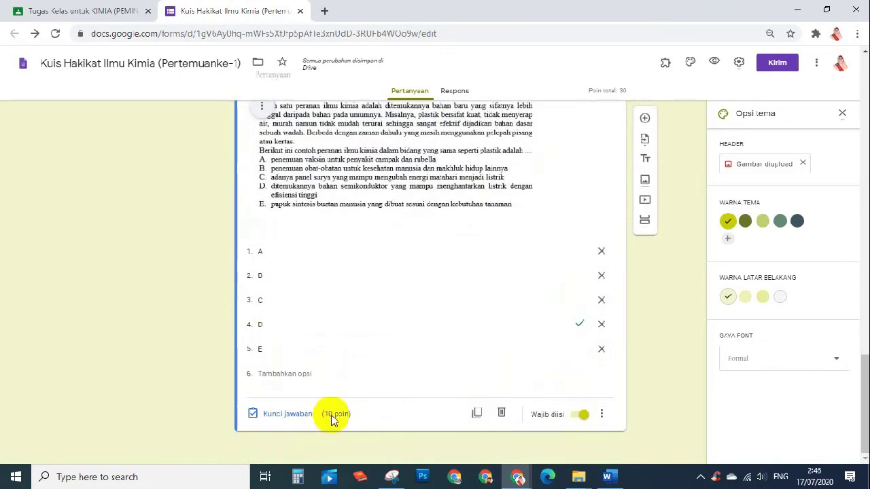
Review the two image-based drop-down questions, checking their pictures, answer options and points
scroll(388, 373, down, 3)
click(386, 288)
scroll(497, 336, up, 4)
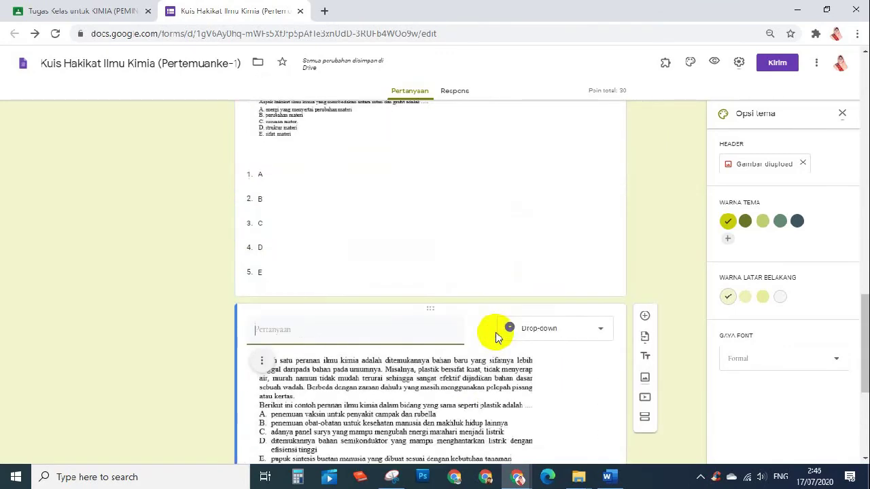
scroll(496, 338, up, 2)
scroll(431, 227, down, 7)
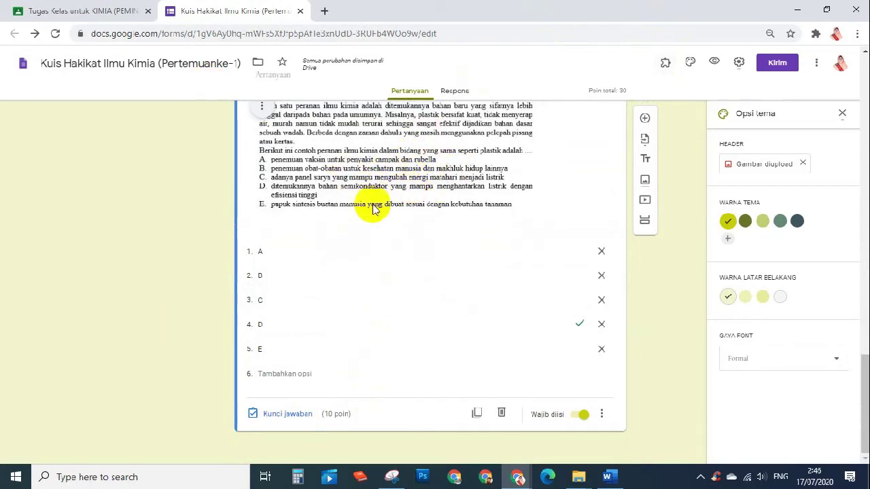
scroll(363, 229, up, 3)
scroll(363, 229, down, 3)
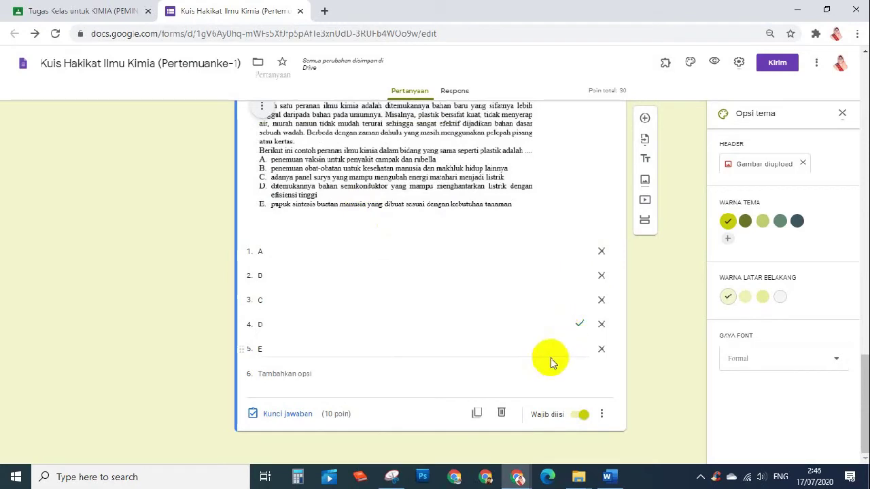
Add a new short-answer (Jawaban singkat) question reading "Partikel positif disebut"
click(645, 120)
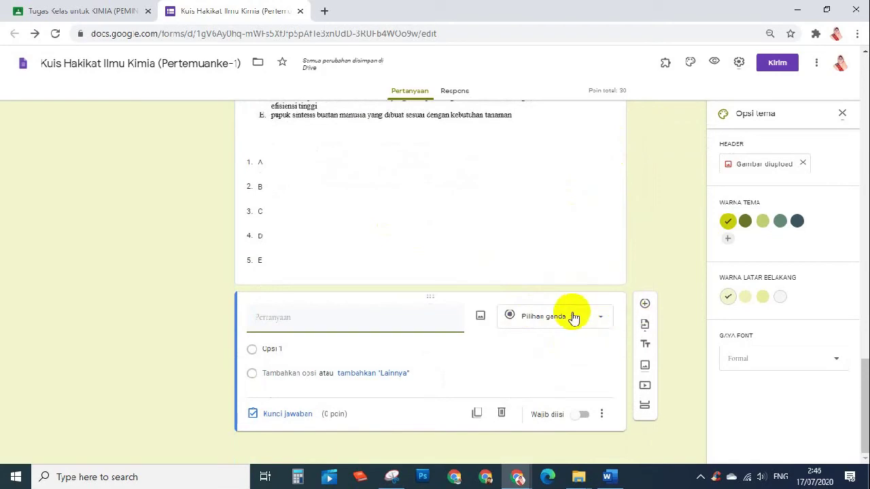
click(574, 317)
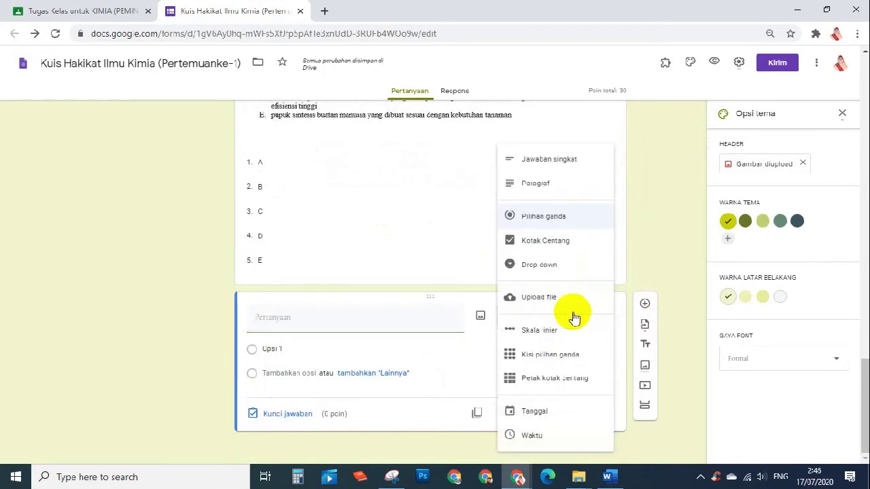
click(569, 166)
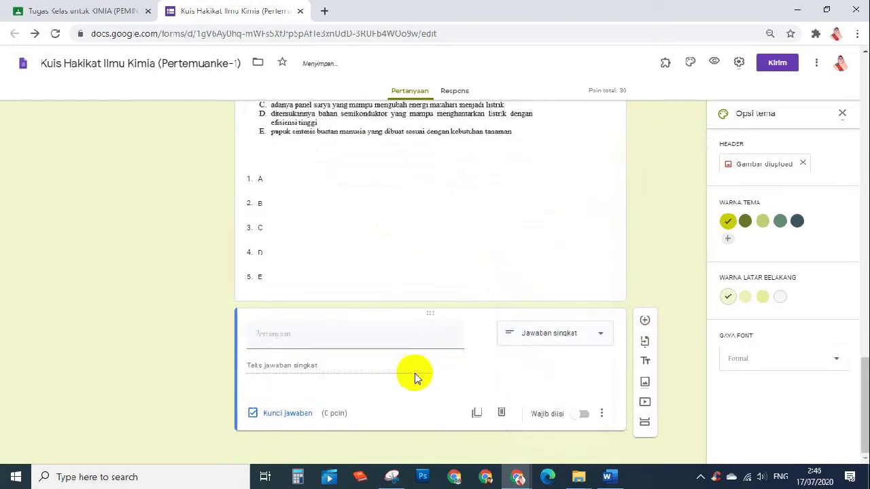
click(325, 341)
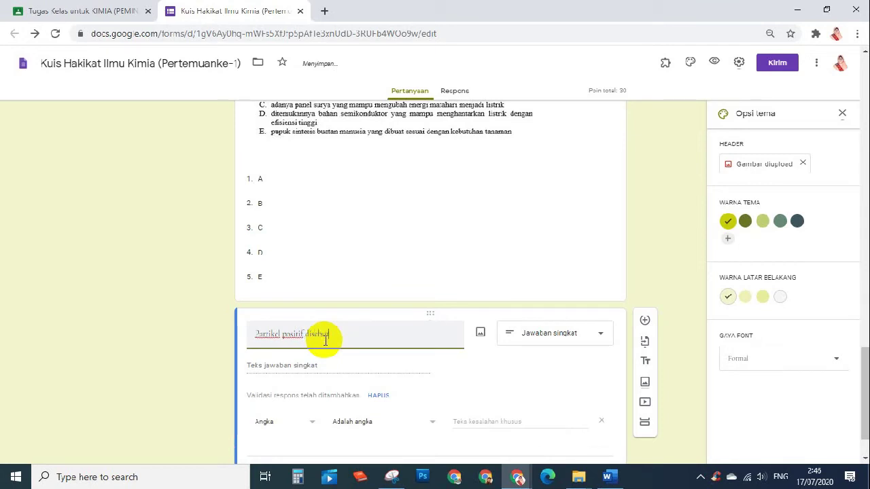
text(t)
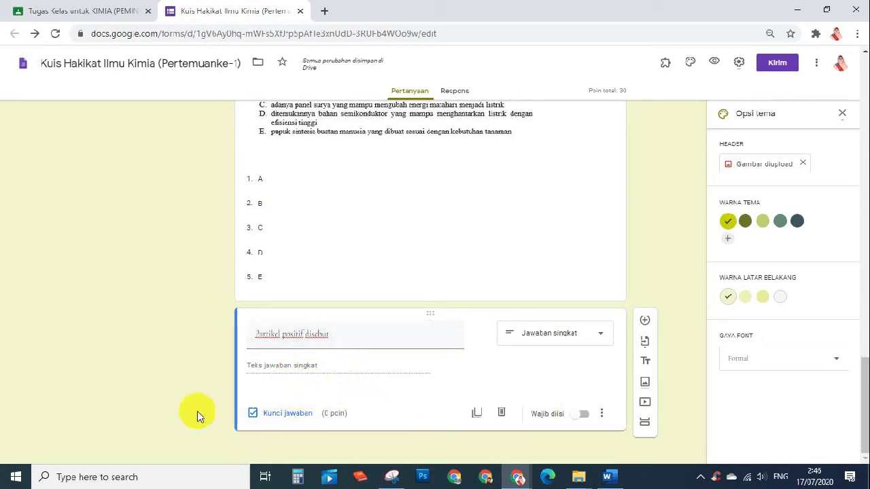
Set the short-answer question's accepted answers to "Proton" and "proton", worth 10 points
click(279, 415)
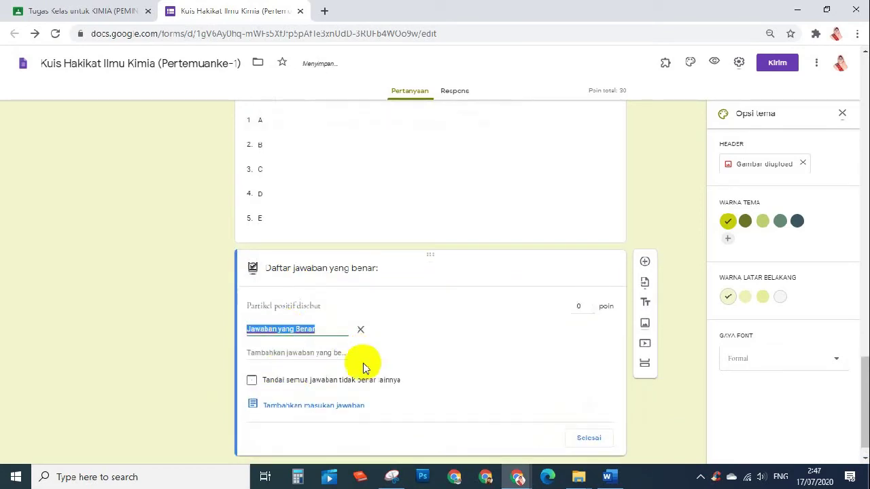
text(p)
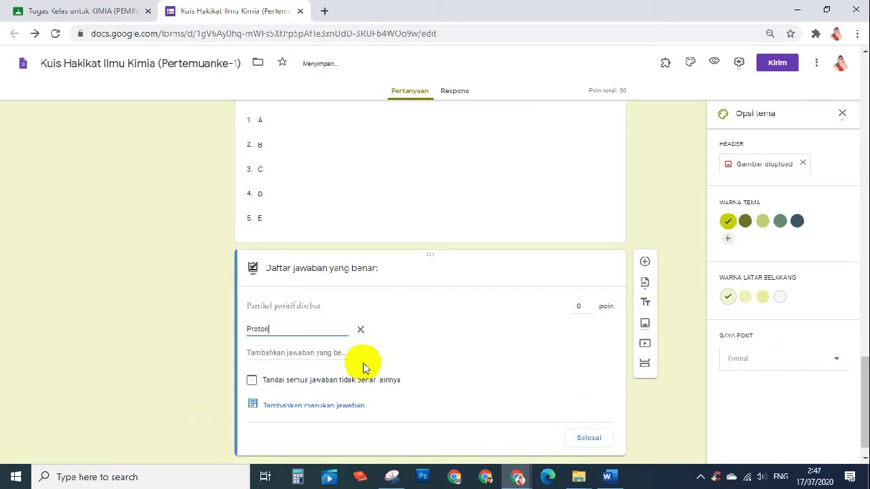
click(312, 352)
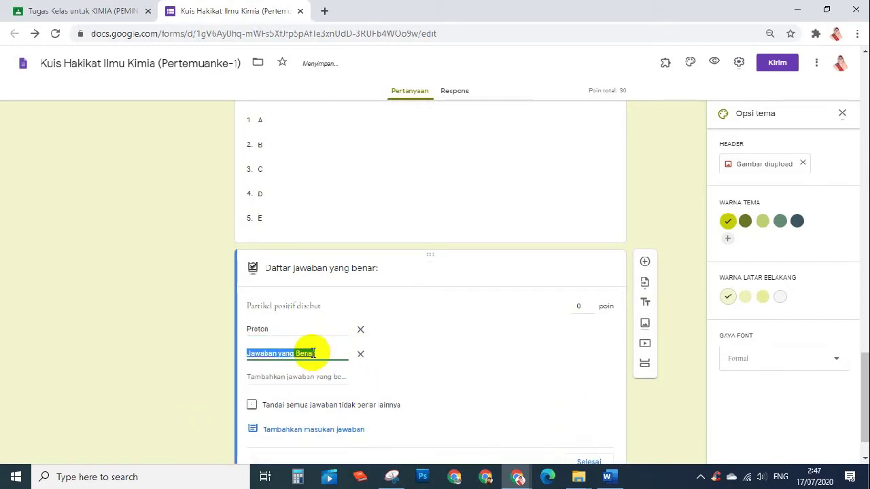
text(proton)
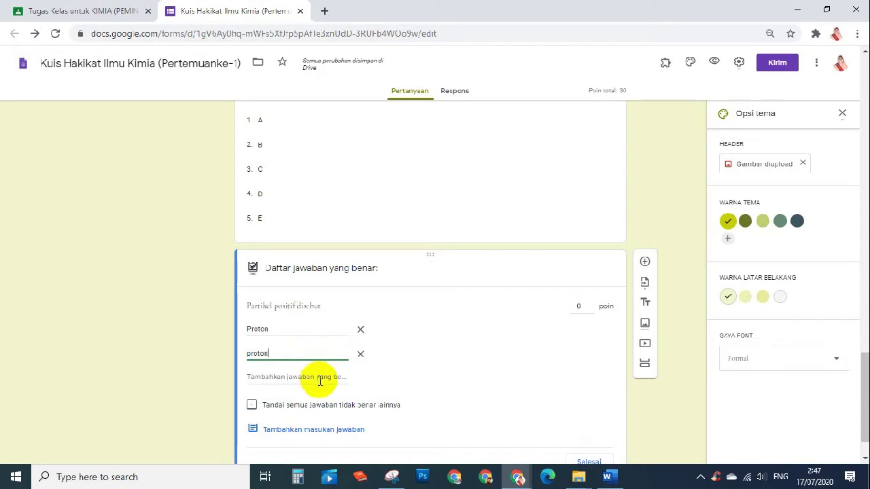
scroll(317, 378, down, 1)
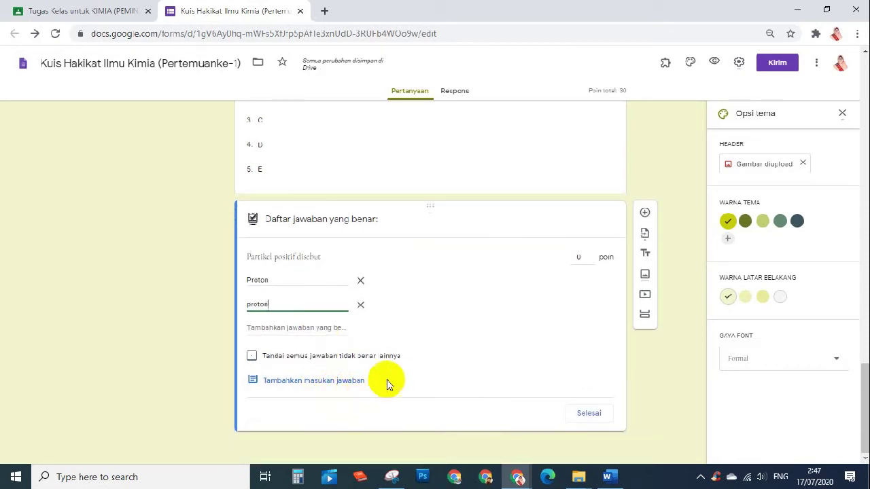
click(580, 257)
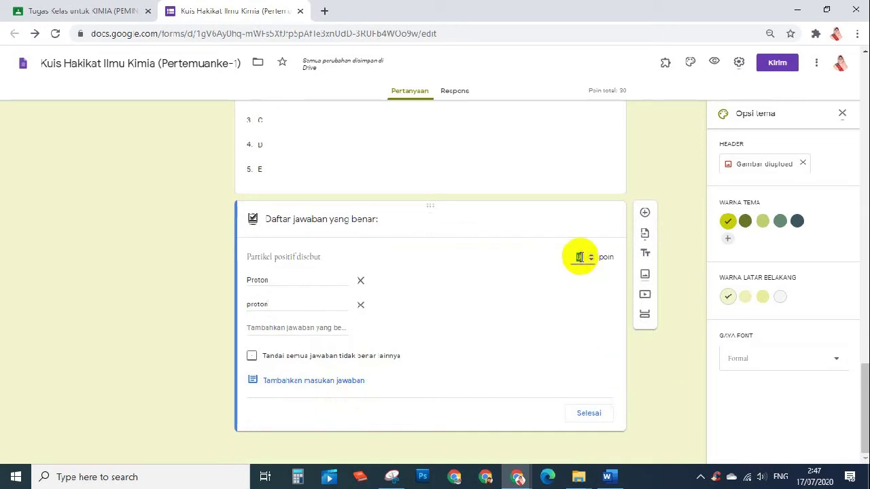
click(589, 414)
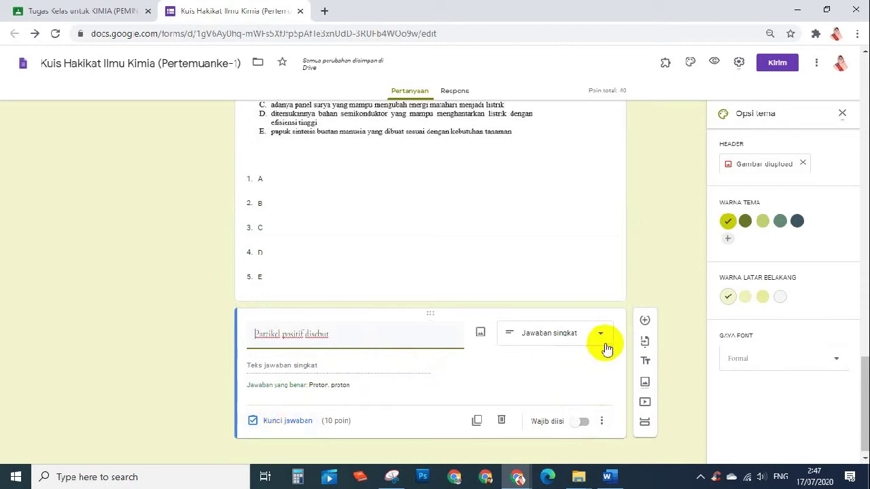
Make the short-answer question required and look back over the quiz's earlier questions
click(599, 421)
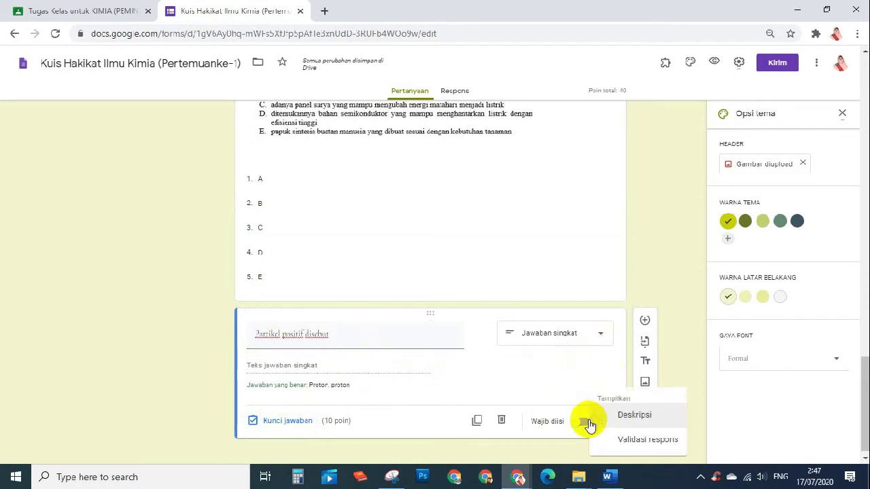
click(584, 424)
click(583, 422)
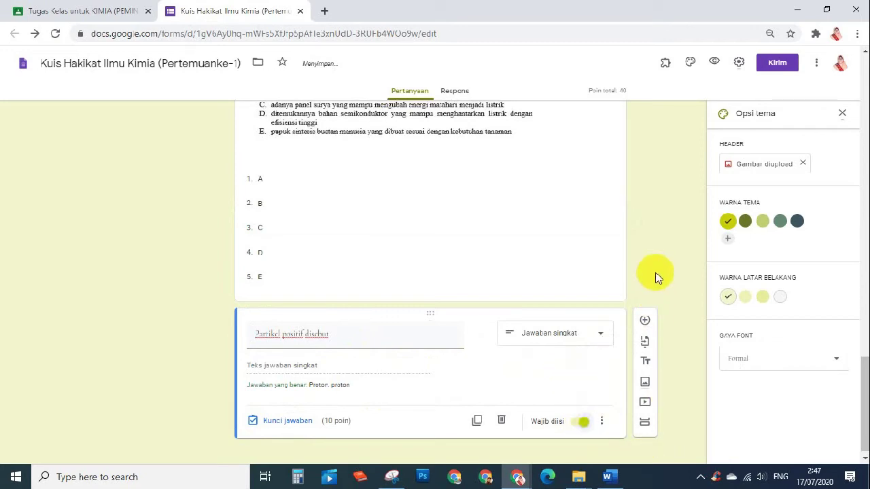
scroll(653, 263, up, 7)
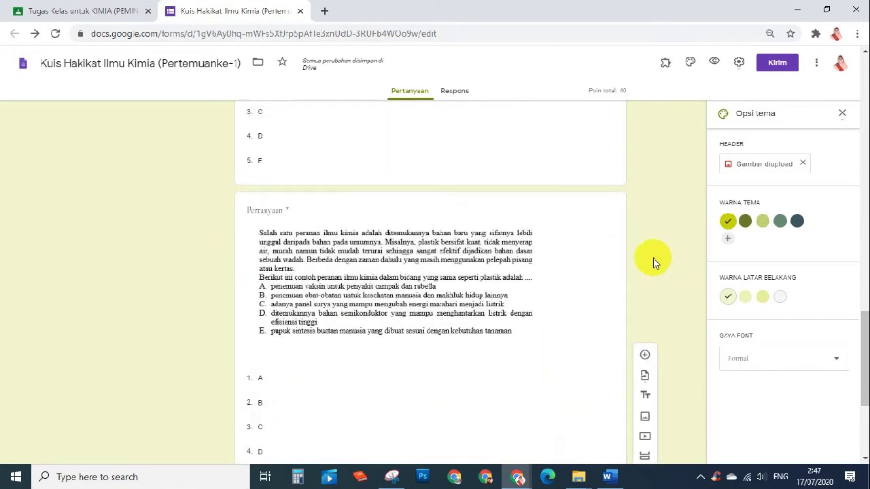
scroll(653, 262, up, 2)
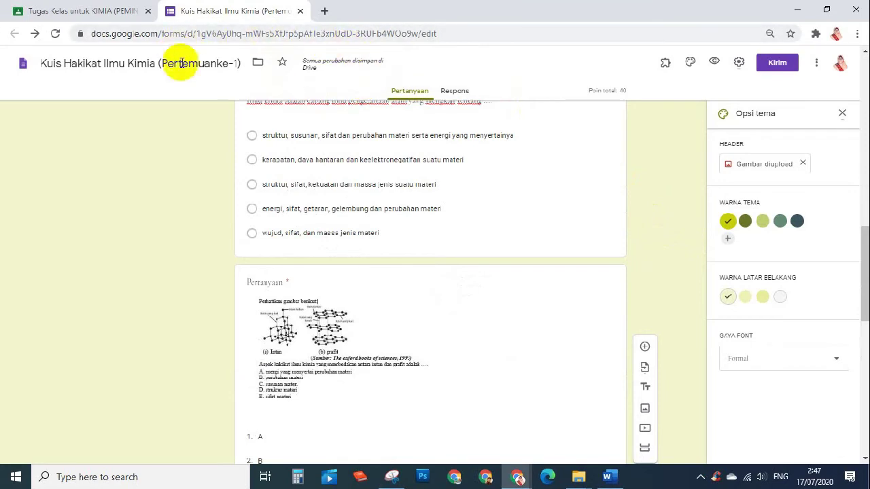
Switch to the Google Classroom assignment and set its due date to 18 Jul 2020 at 09.00
click(103, 11)
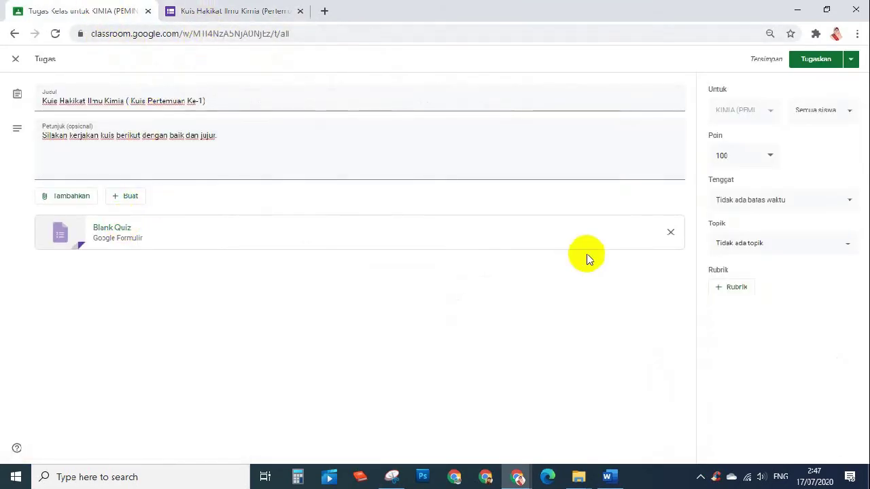
click(816, 198)
click(782, 239)
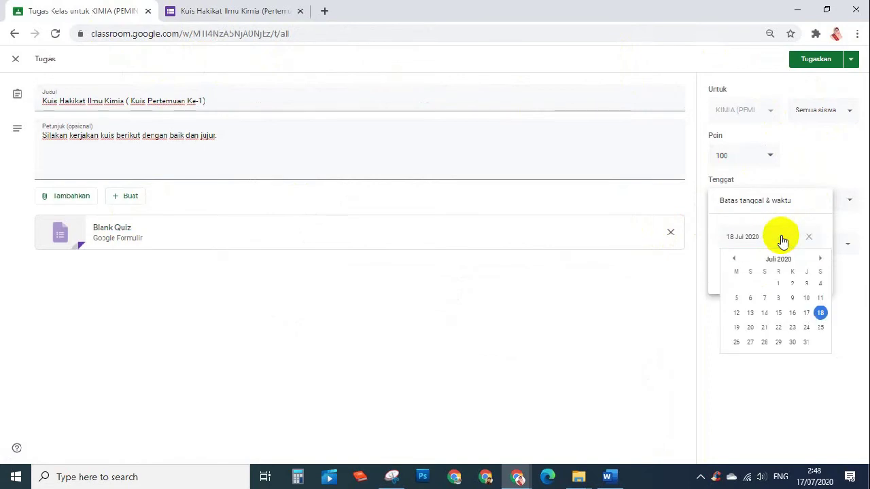
click(819, 318)
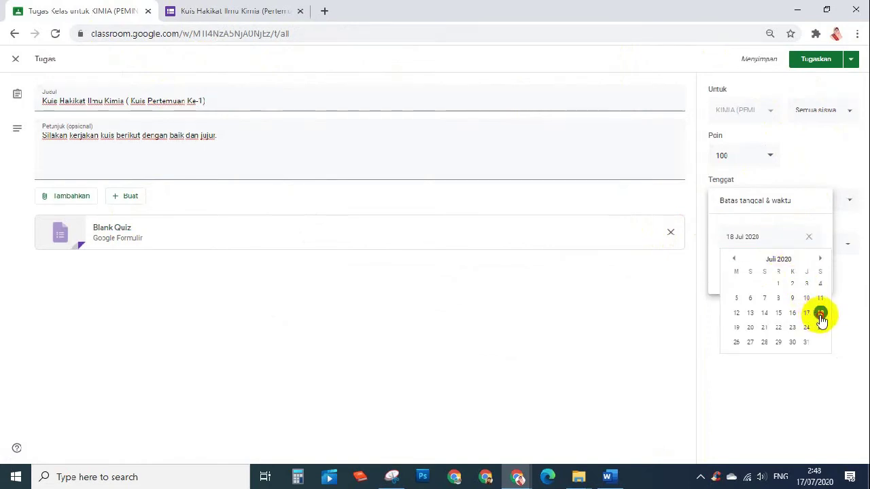
click(771, 270)
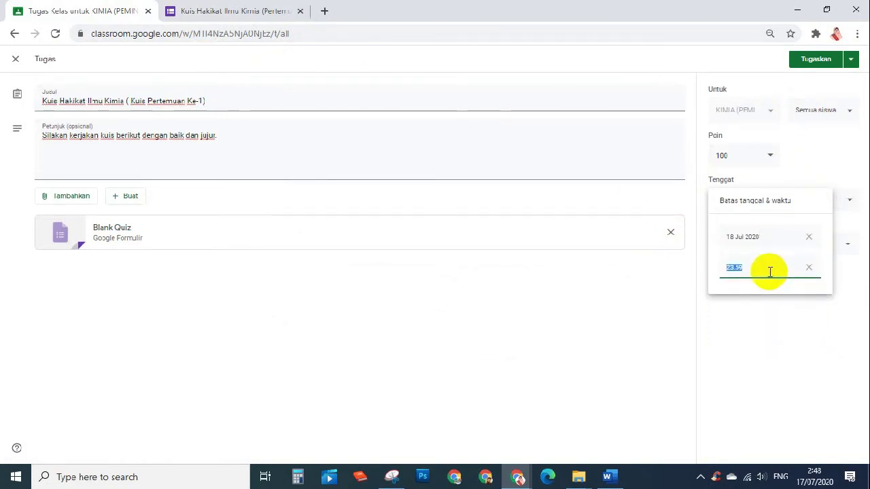
text(09)
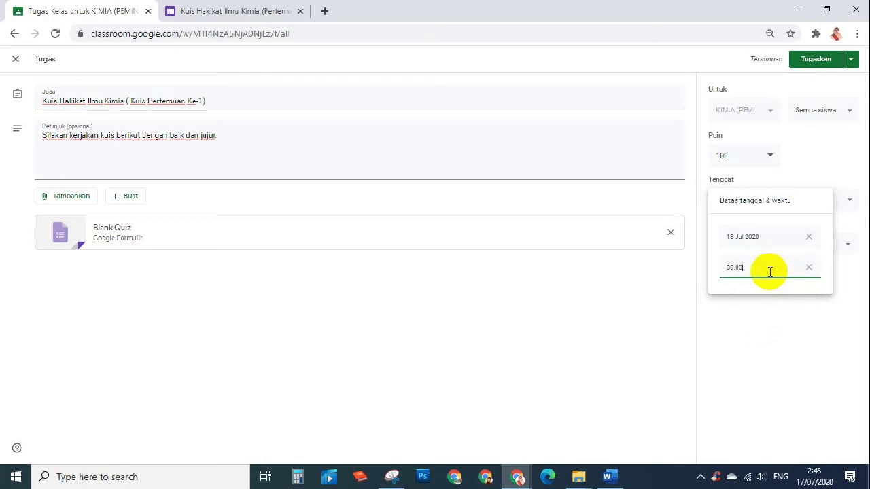
click(794, 336)
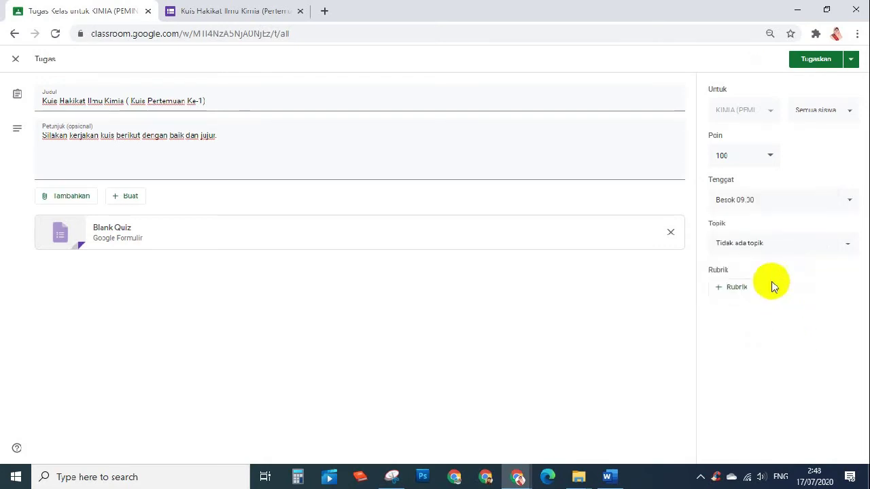
Create a new topic named "QUIS" for the assignment
click(760, 246)
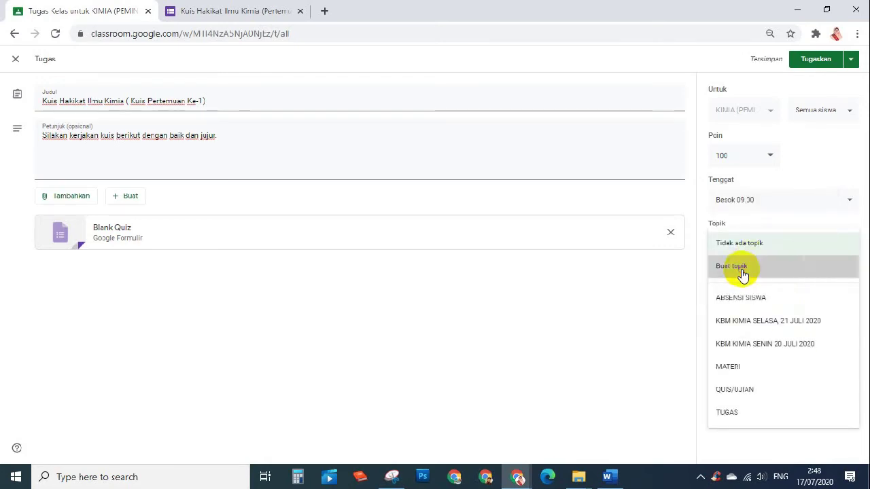
click(743, 271)
text(QUIS)
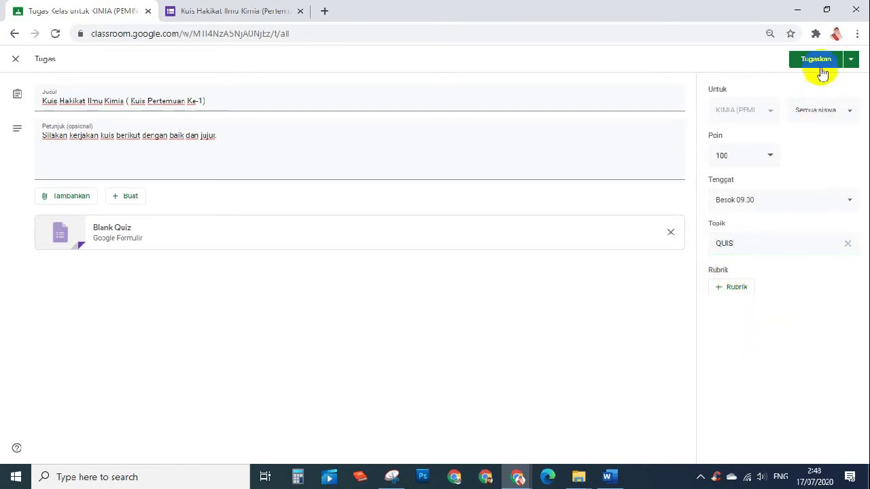
Check the alternative publishing options and assign the quiz to all students immediately
click(849, 60)
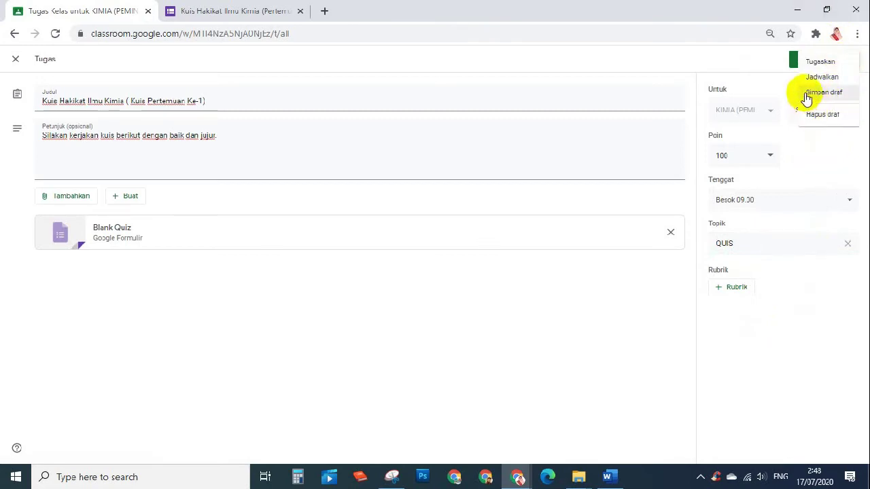
click(754, 51)
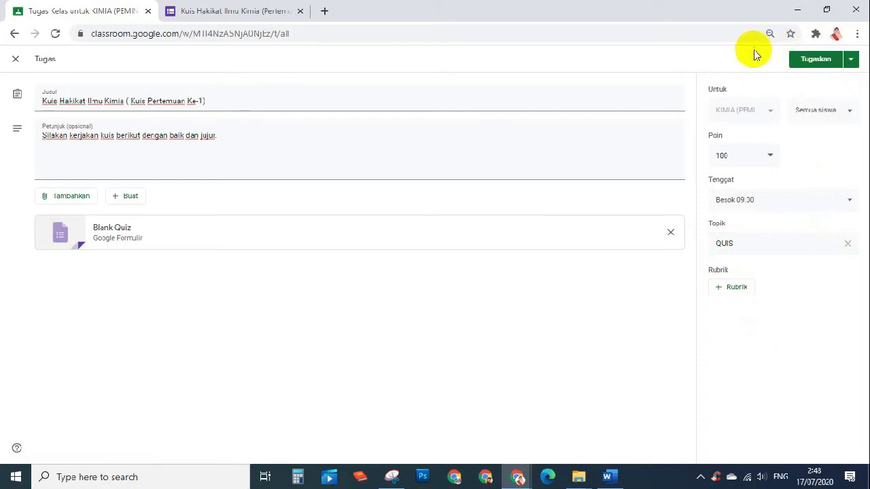
click(810, 57)
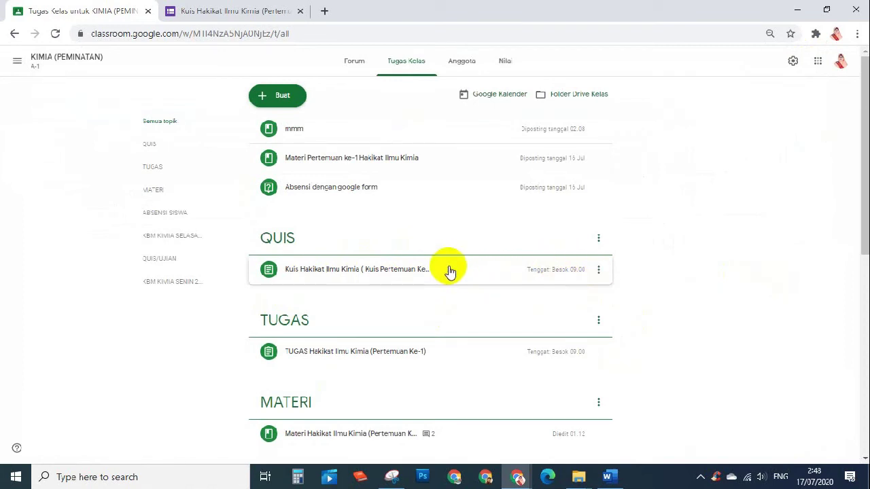
Switch to the student account's browser window and close all extra tabs except the Classroom page
click(455, 477)
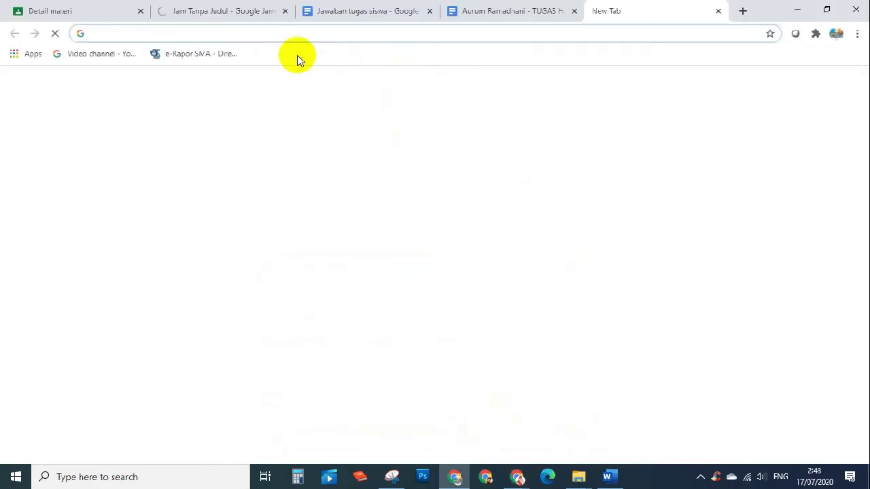
click(285, 11)
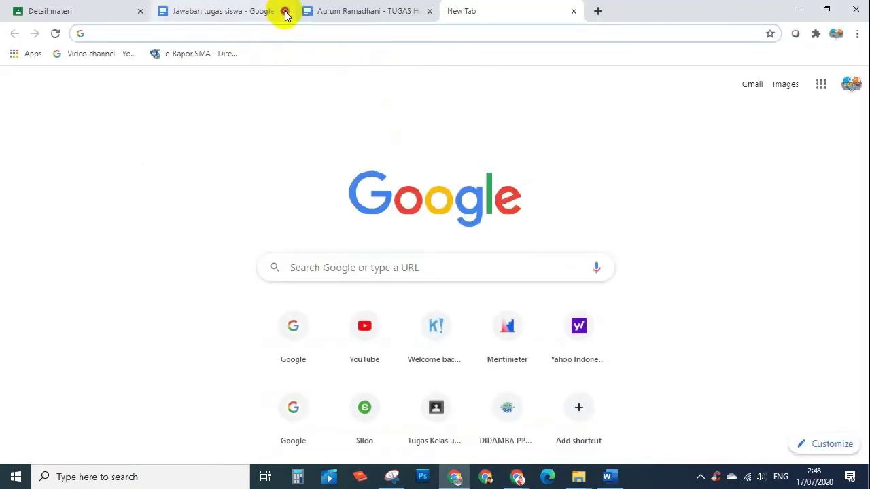
click(285, 12)
click(284, 12)
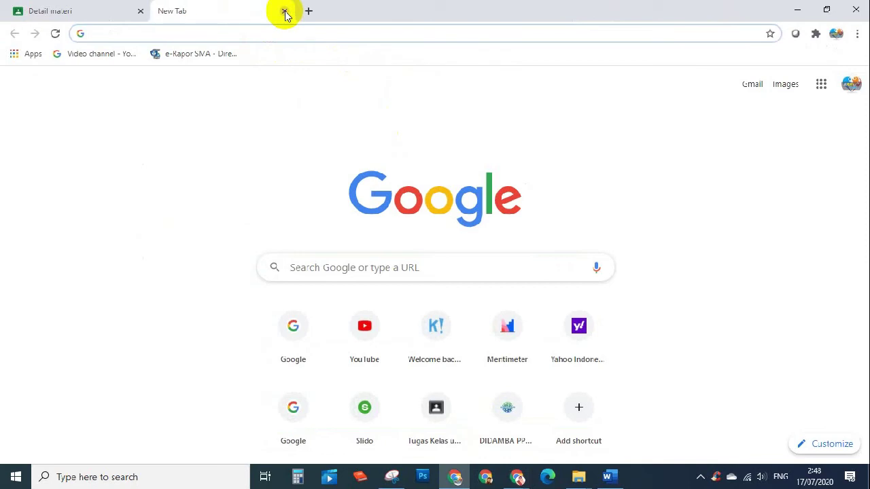
click(285, 12)
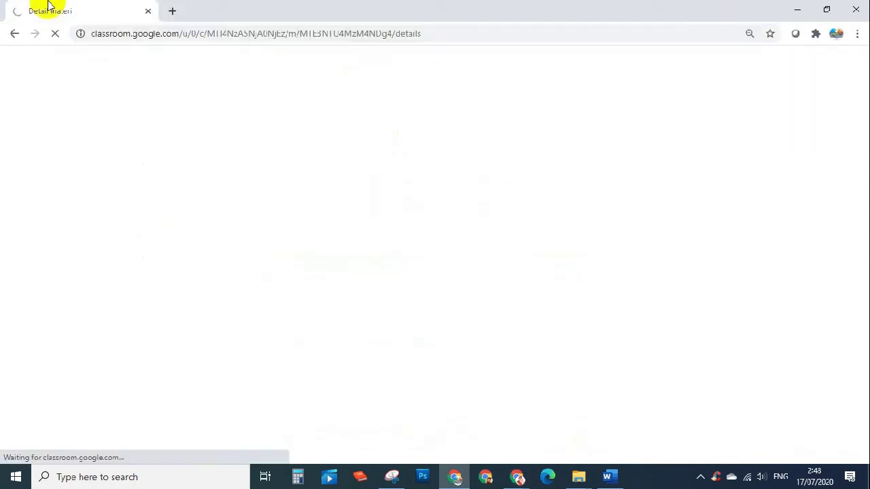
Reload the student's Classroom page, go to the class list and open the KIMIA (PEMINATAN) class
click(130, 33)
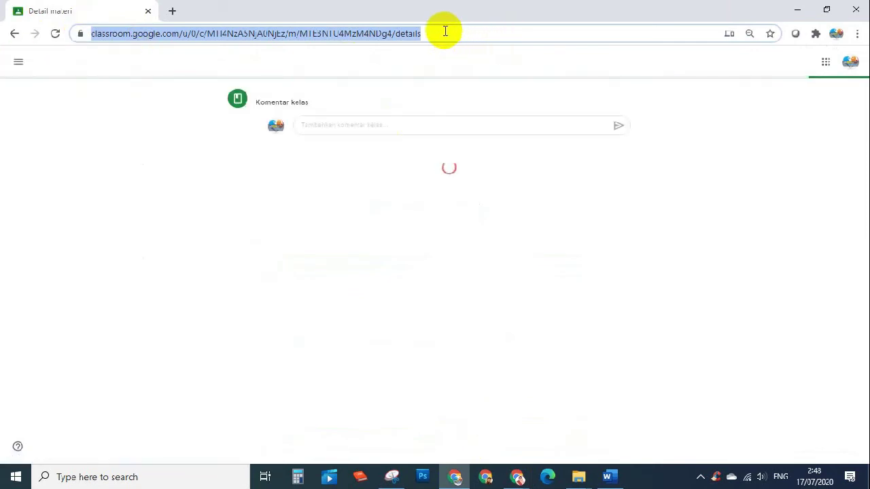
key(Return)
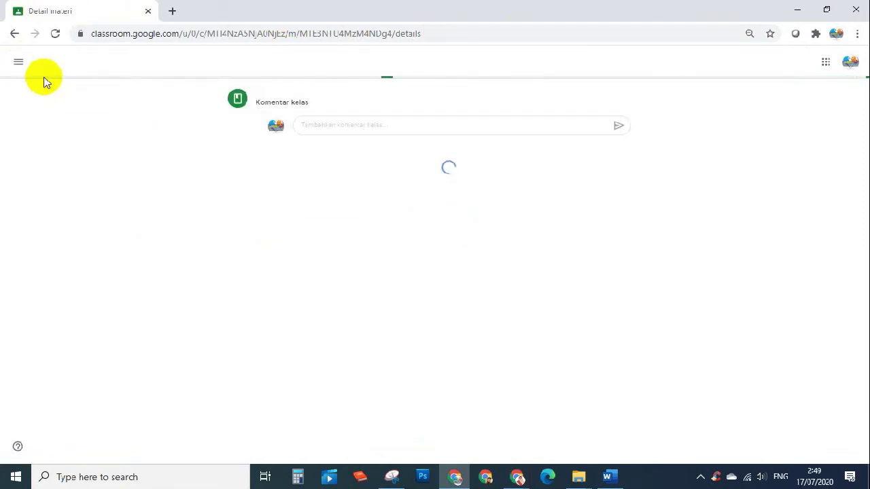
click(17, 63)
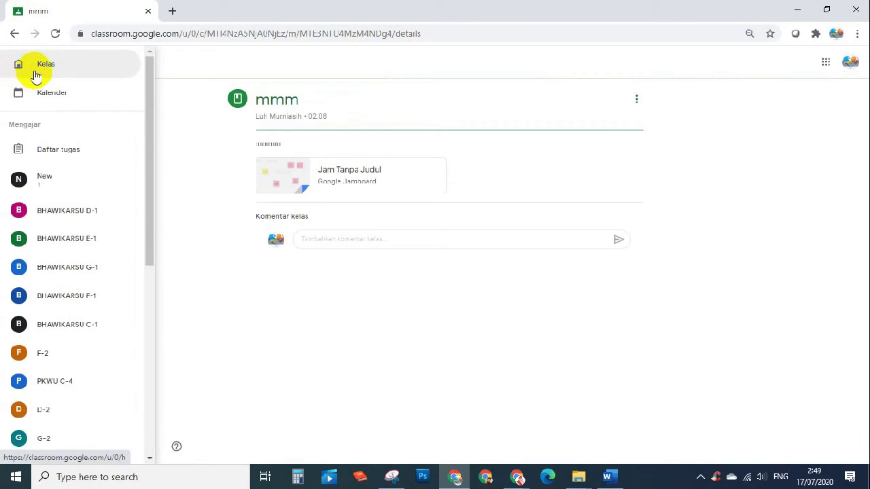
click(41, 68)
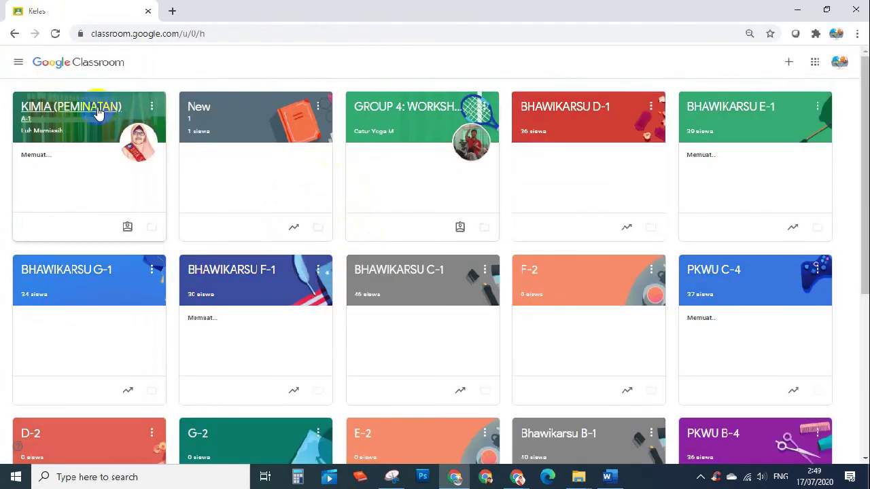
click(98, 111)
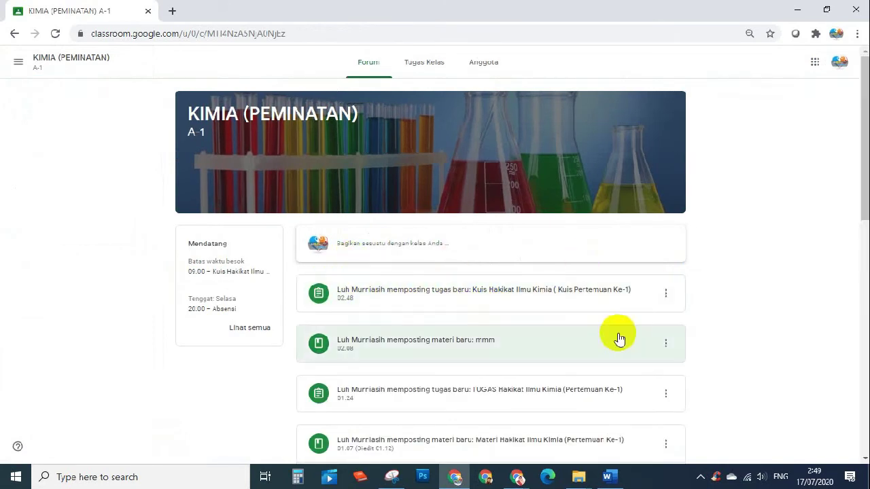
Open the quiz form from the newly posted assignment, fill in the student's email address and continue to the identity section
click(513, 294)
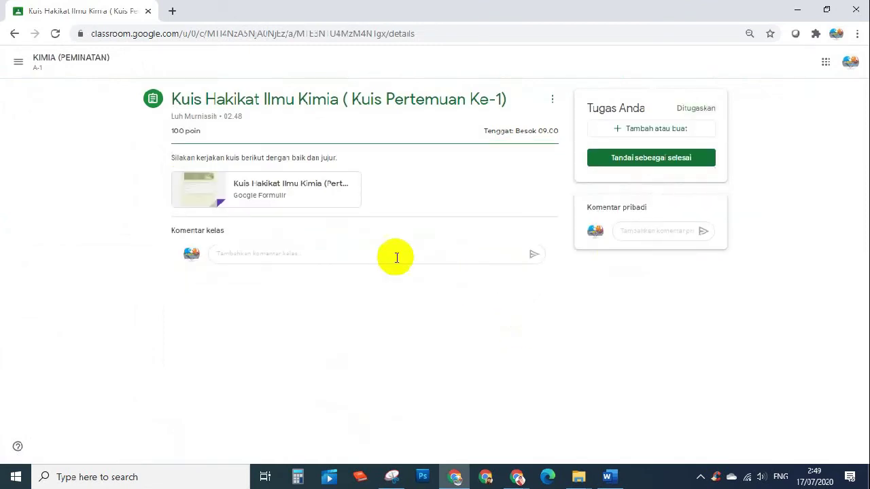
click(279, 187)
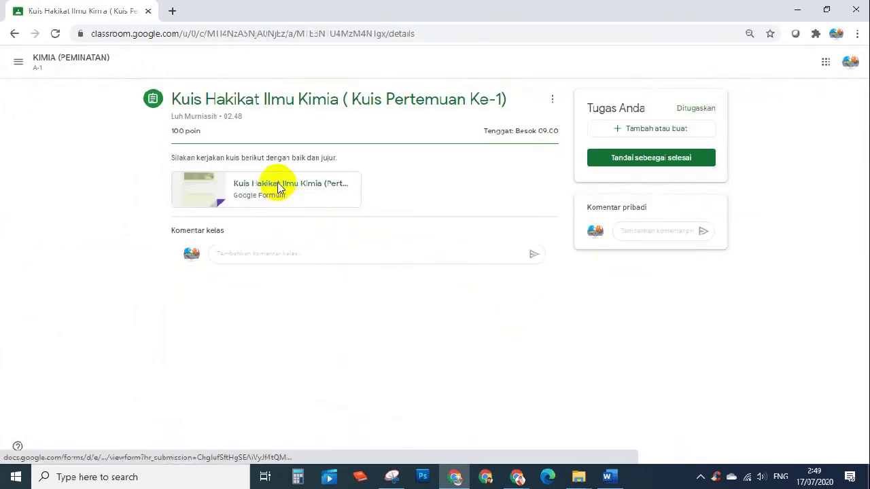
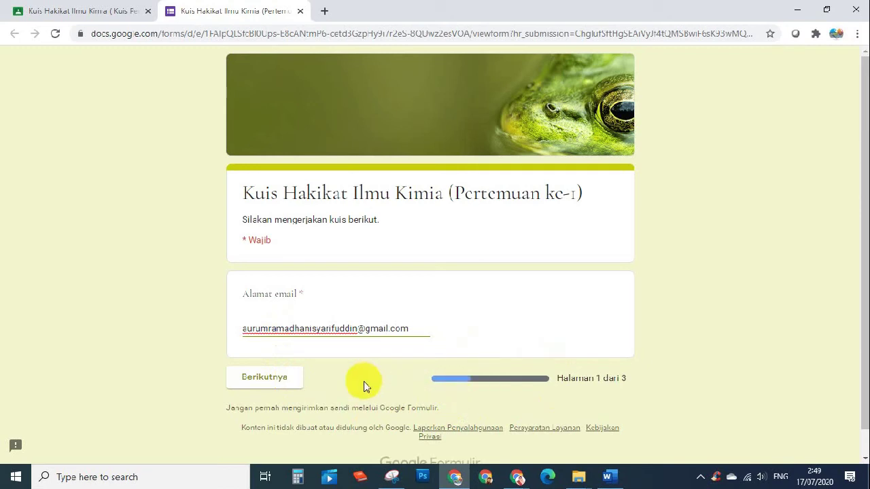
click(286, 383)
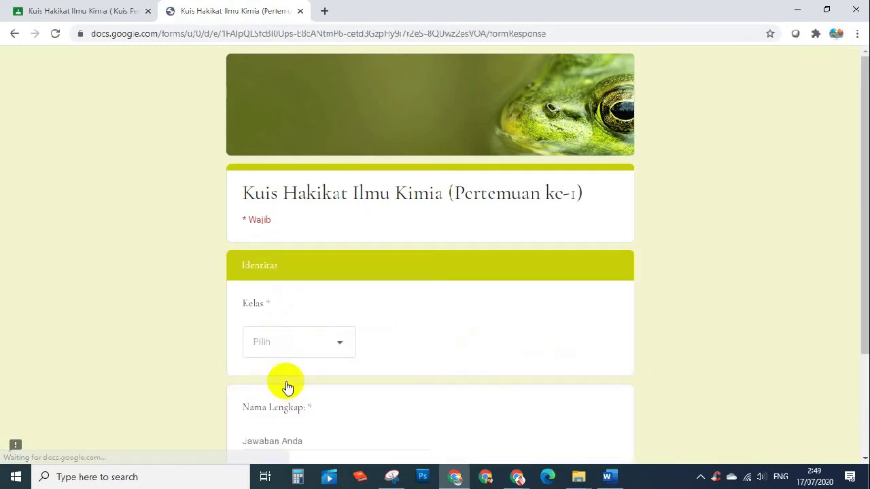
Choose A-1 as the class, enter the student's full name and continue to the quiz questions
click(279, 339)
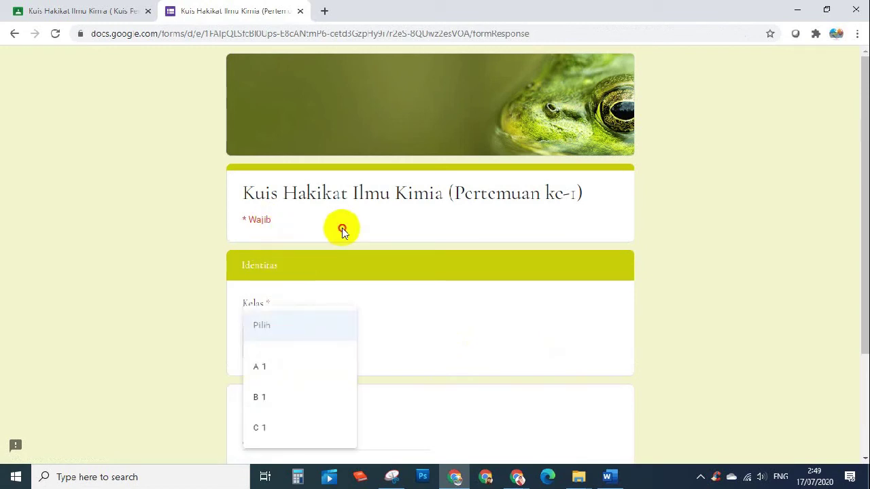
click(353, 258)
click(338, 333)
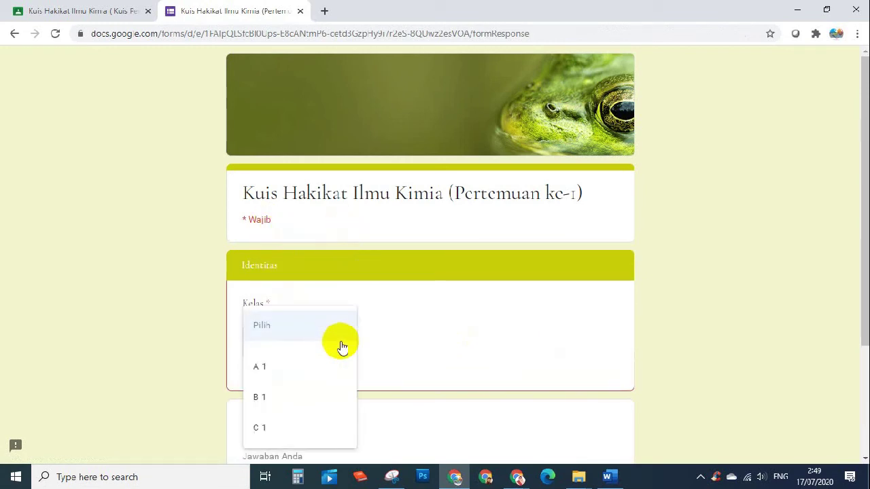
scroll(341, 333, down, 2)
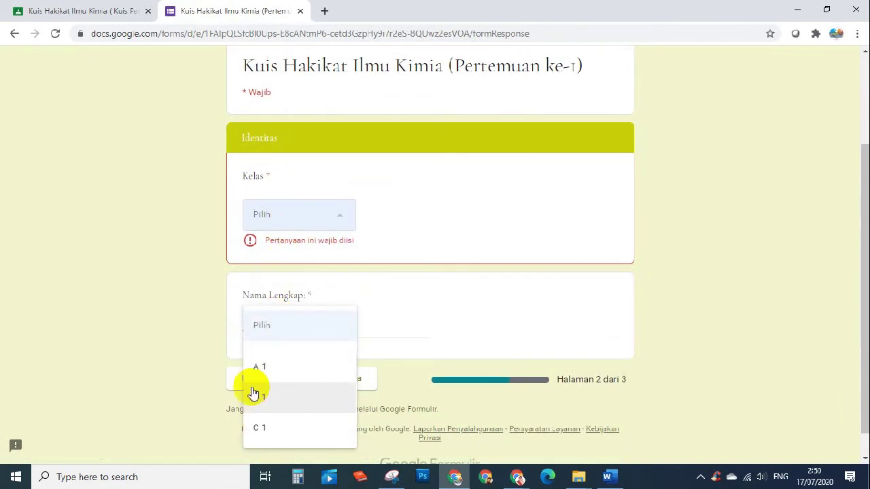
click(271, 374)
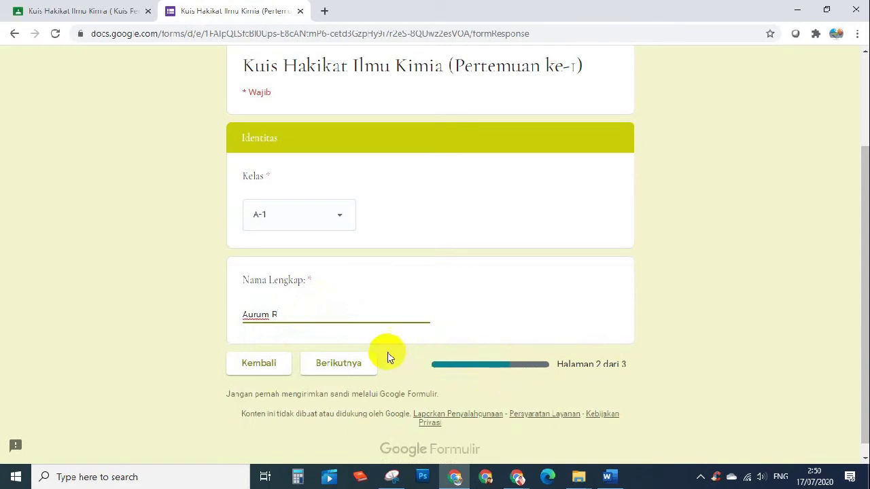
click(340, 363)
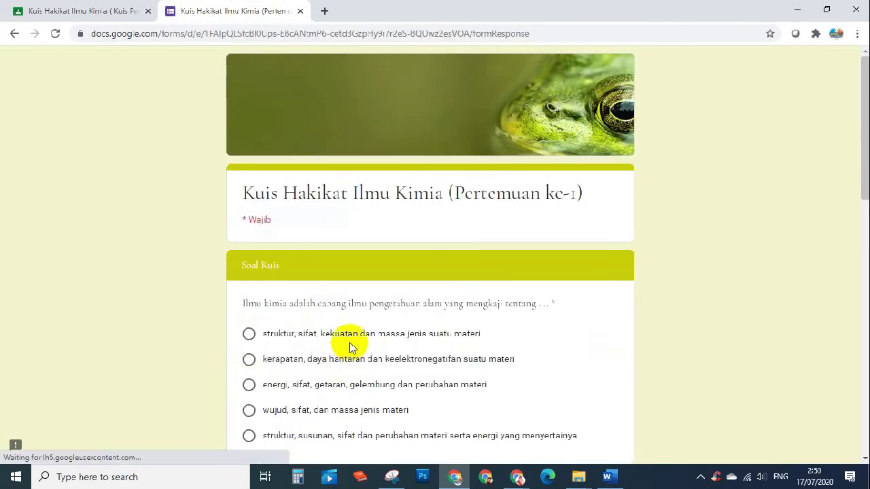
Answer the first three questions with "struktur, sifat, kekuatan dan massa jenis suatu materi", D and "proton"
scroll(350, 346, down, 2)
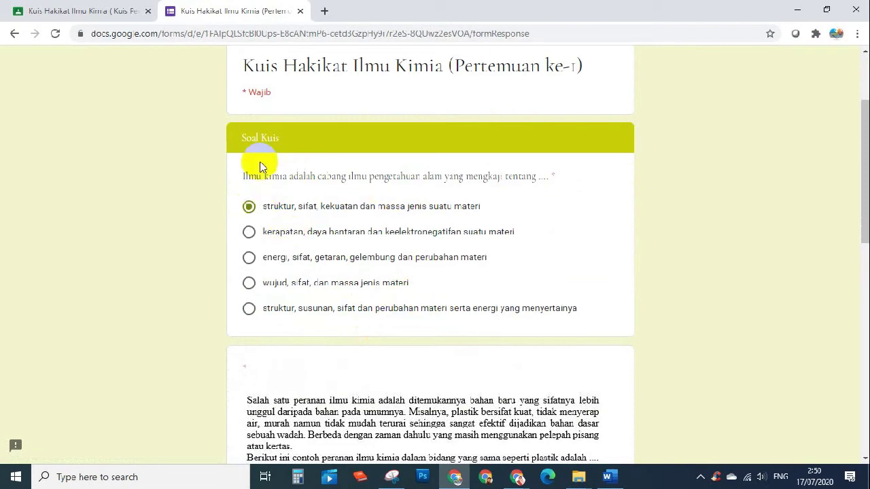
scroll(388, 252, down, 4)
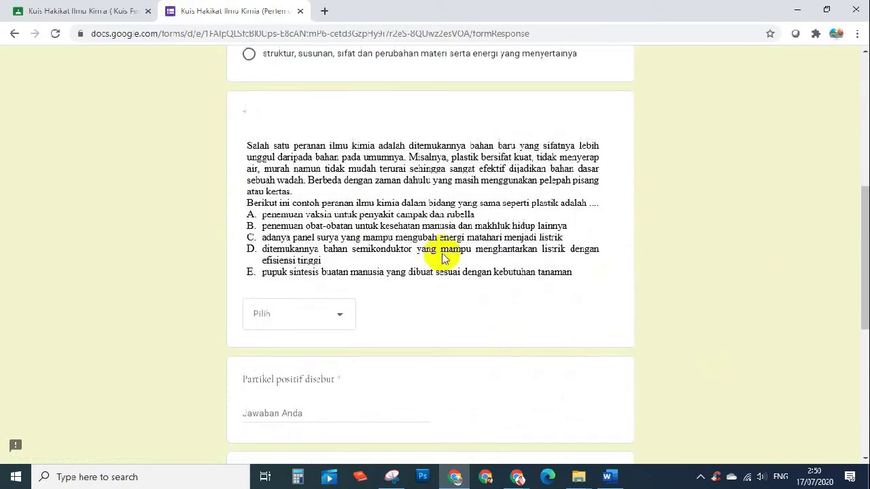
click(344, 316)
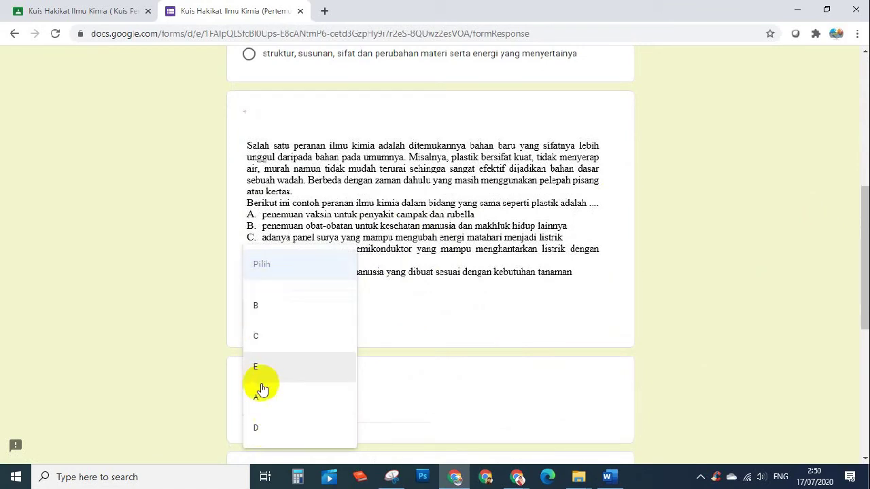
click(258, 433)
scroll(415, 367, down, 2)
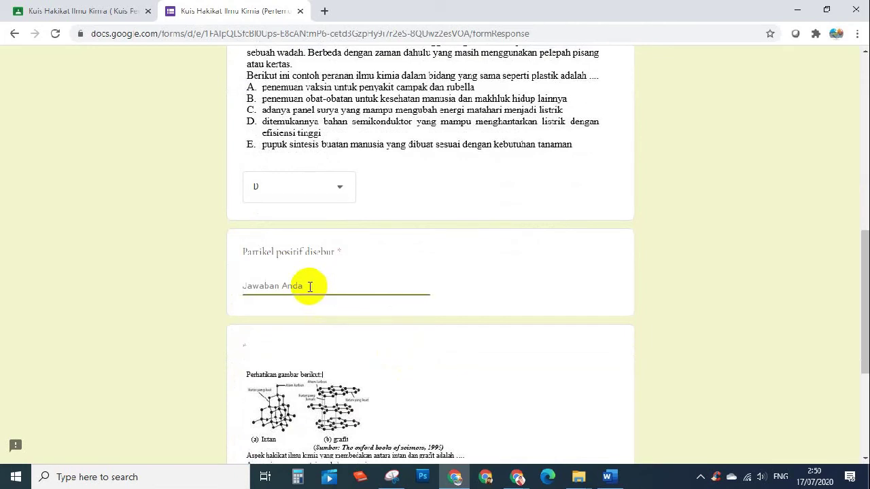
scroll(309, 287, down, 1)
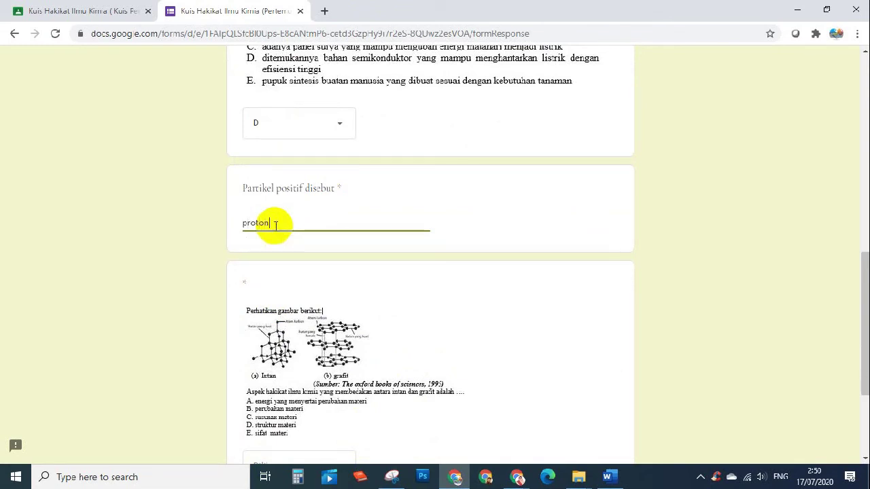
Choose answer C for the diamond and graphite picture question and submit the quiz
scroll(276, 227, down, 3)
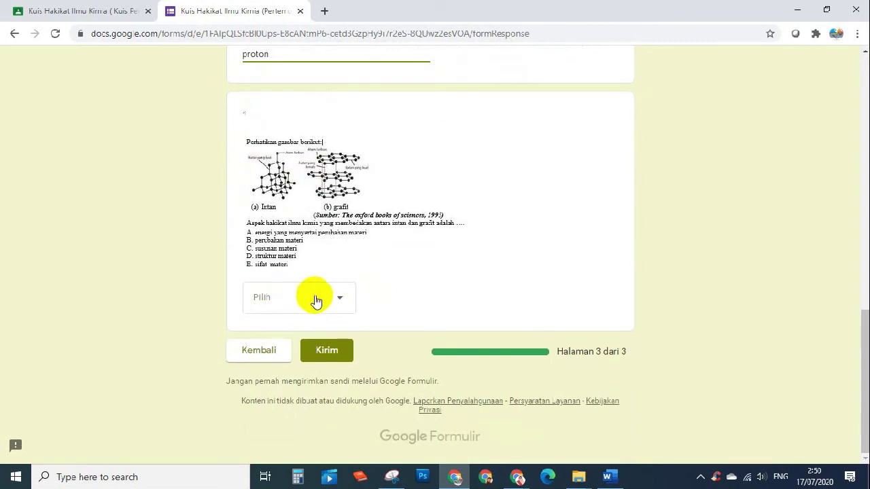
click(317, 299)
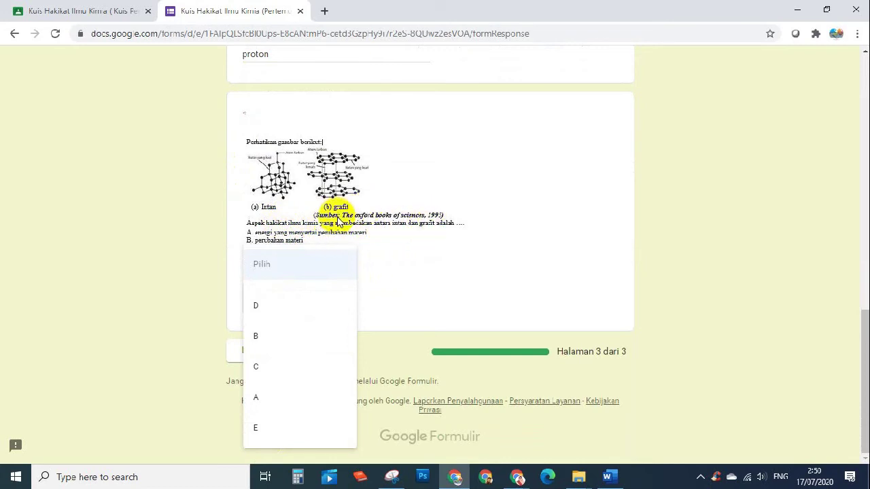
click(443, 258)
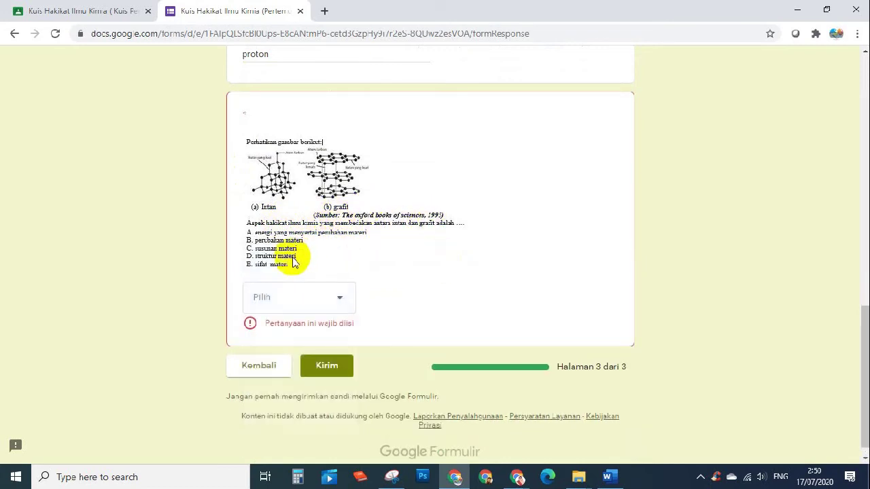
click(314, 304)
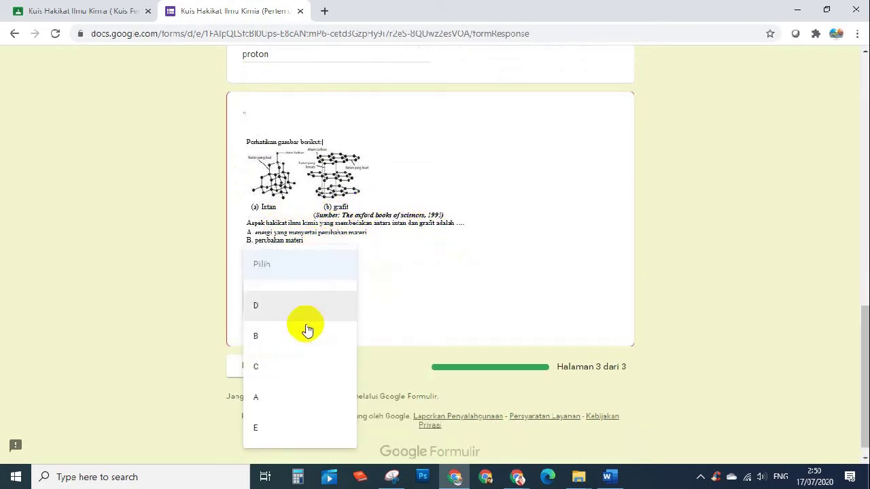
click(277, 381)
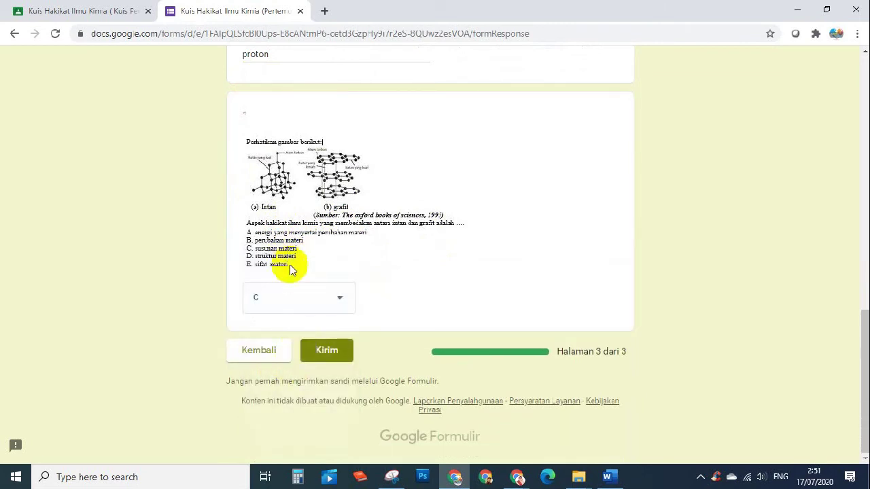
click(322, 307)
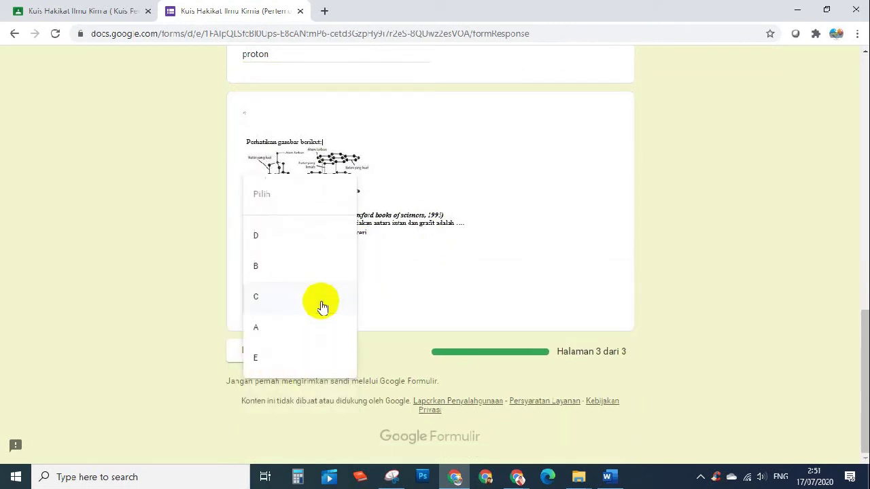
click(266, 299)
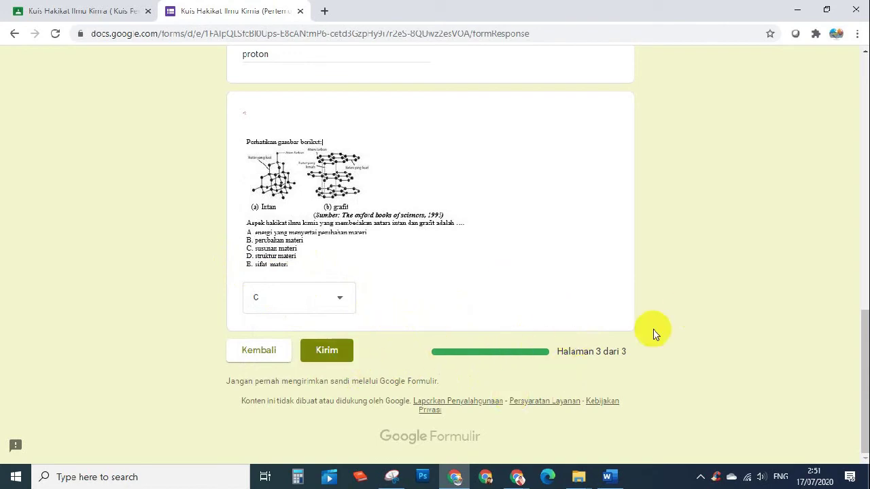
click(333, 359)
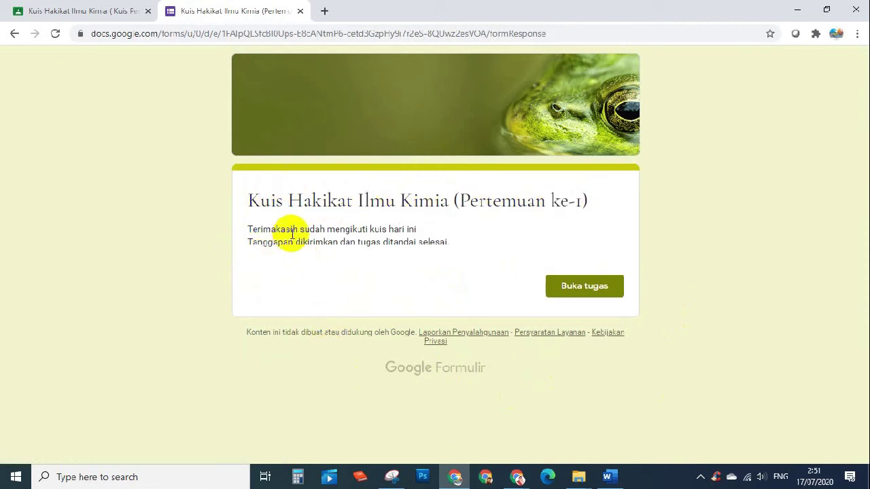
Open the assignment from the quiz confirmation page and post the private comment "saya sudah mengerjakan tugas"
click(586, 290)
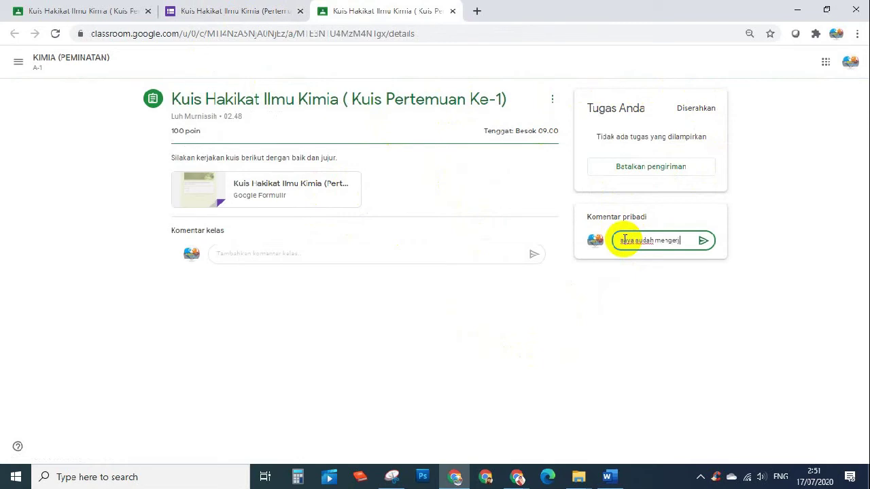
text(akan tugas)
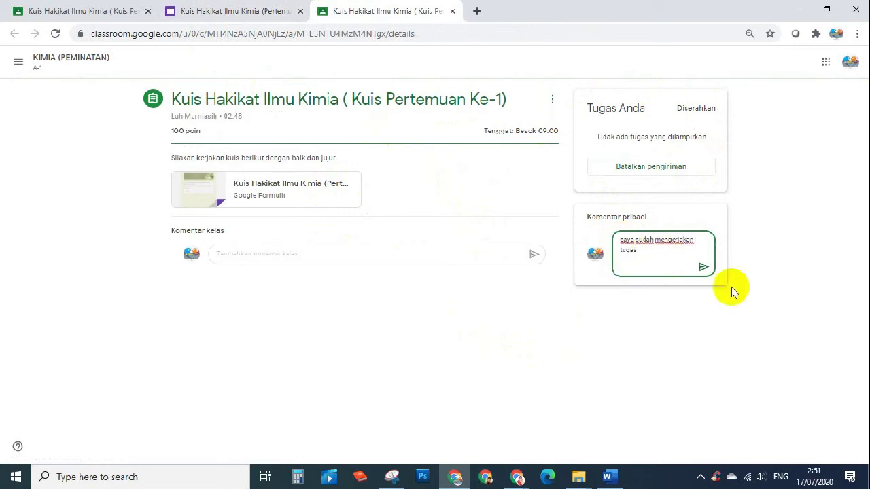
click(704, 265)
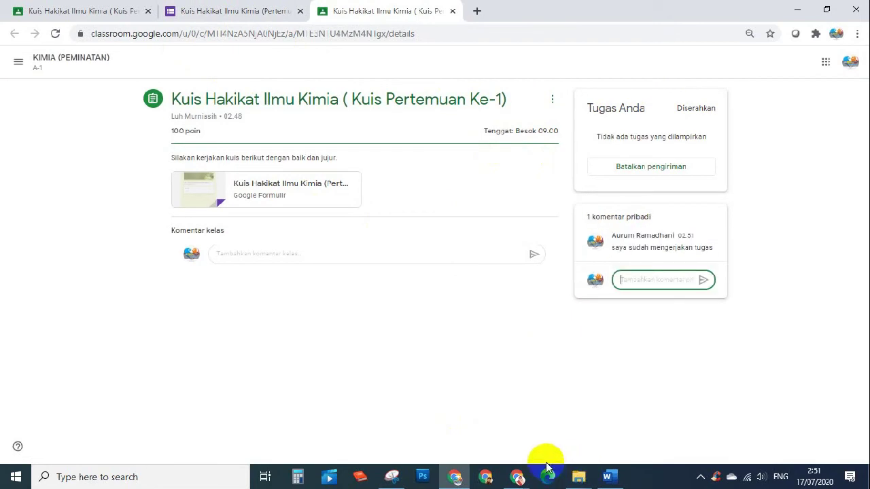
Switch to the teacher's Classroom window and open the submitted student work of the Kuis Hakikat Ilmu Kimia assignment
click(515, 481)
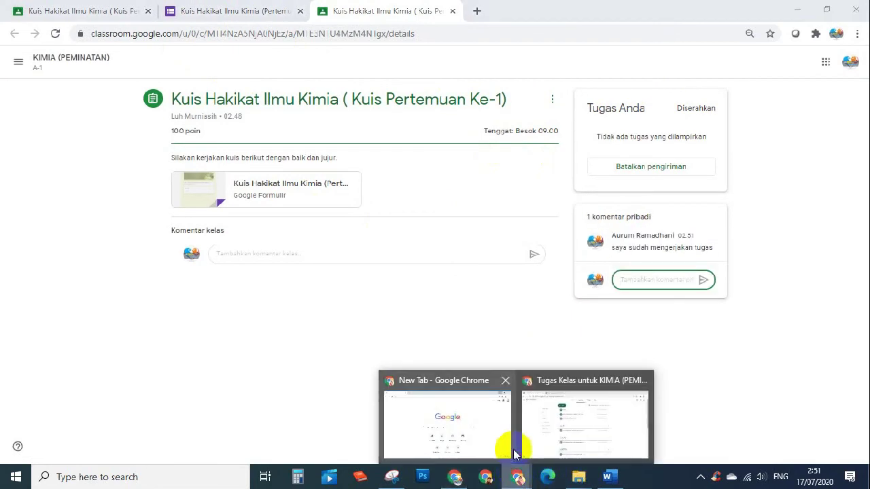
click(550, 399)
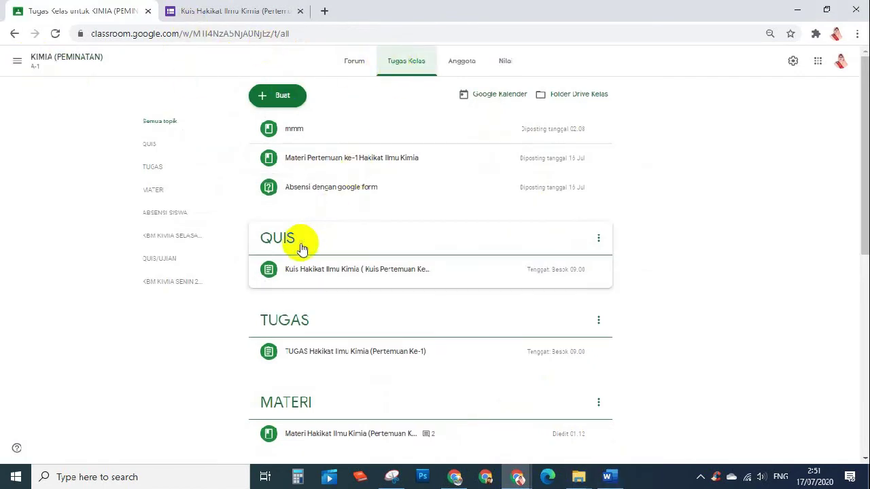
click(308, 270)
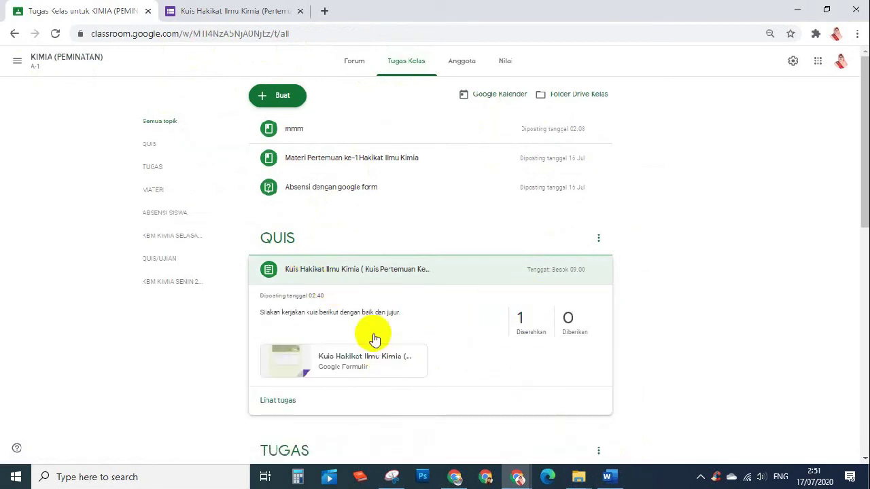
click(370, 354)
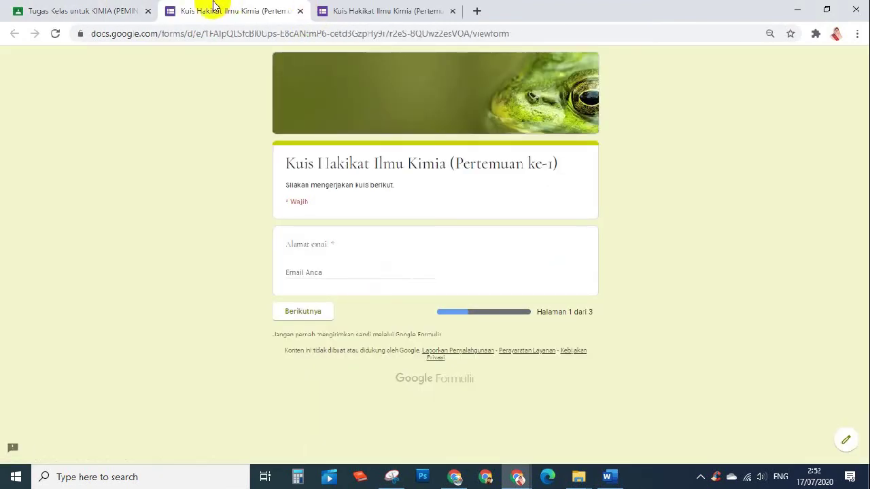
click(116, 11)
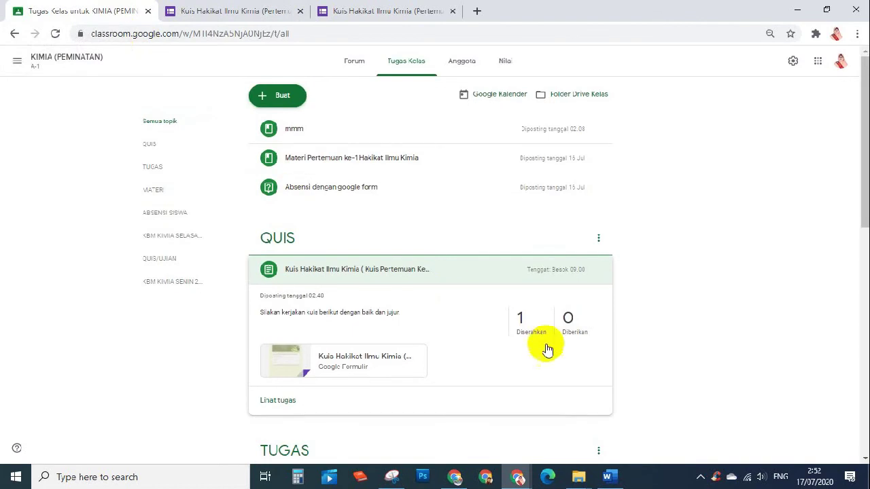
click(537, 332)
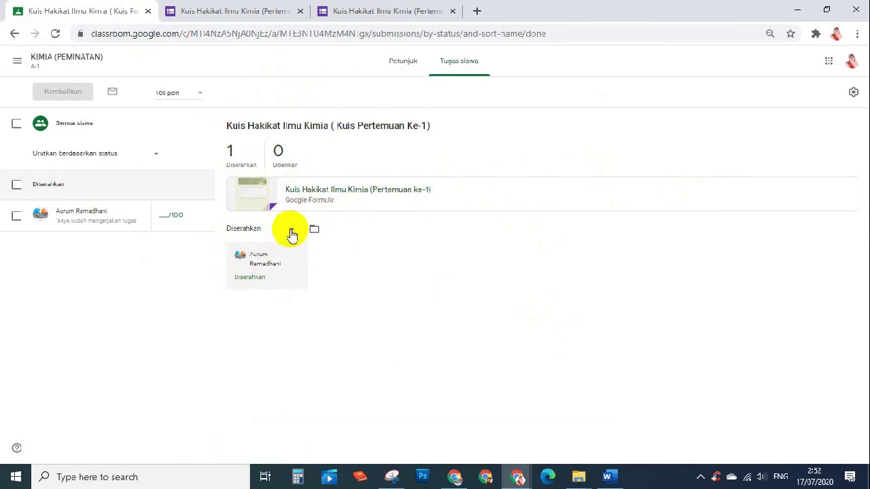
Try to export the assignment's grades as CSV and open the downloaded file in Excel
click(855, 93)
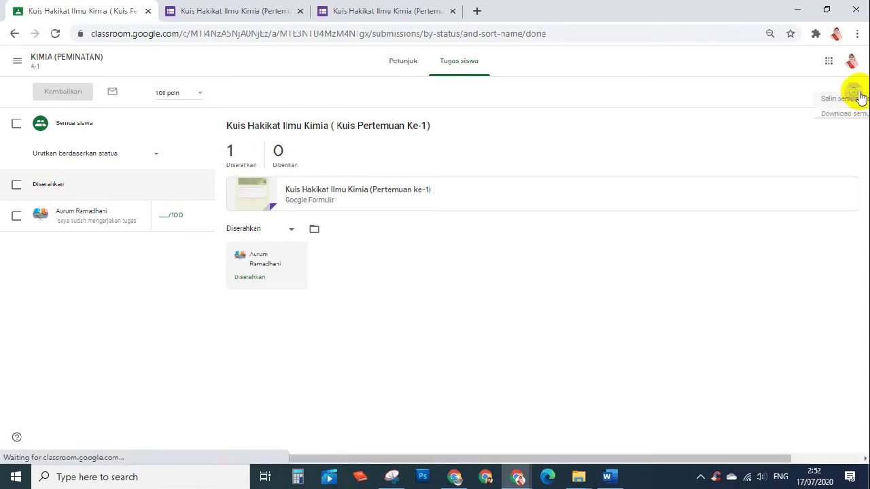
click(784, 154)
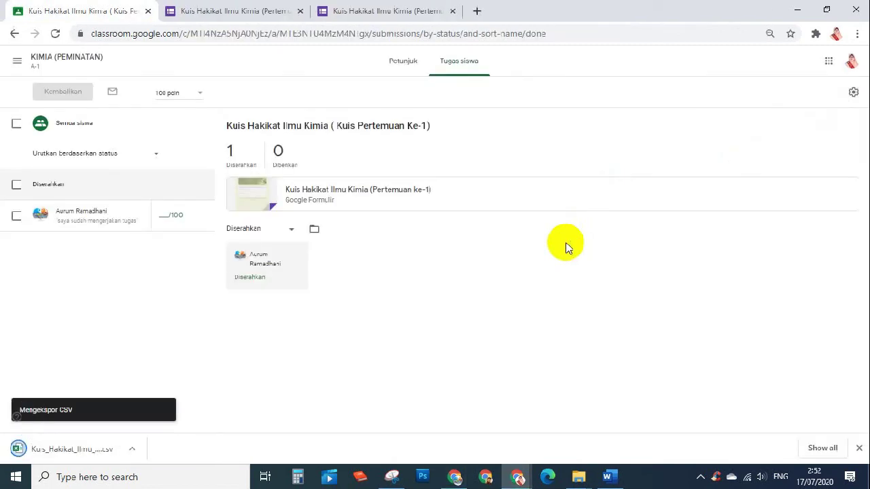
click(60, 452)
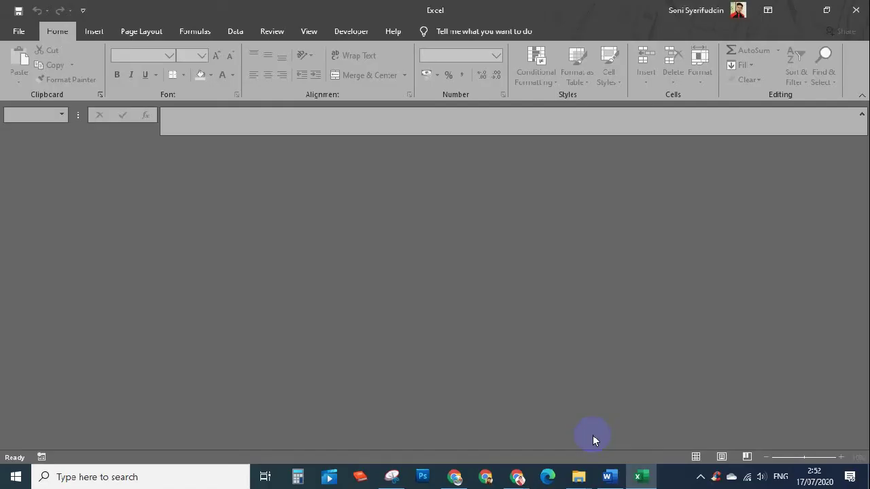
click(796, 13)
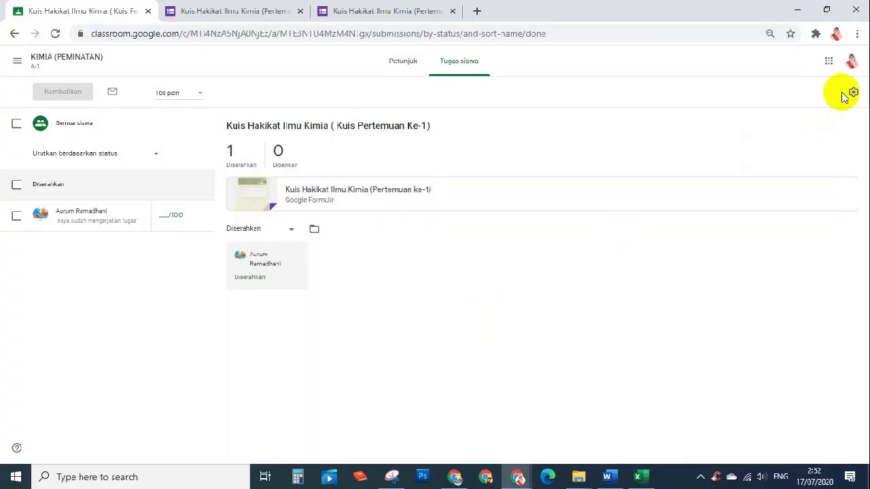
Export the assignment's grades as CSV again and open the file in Excel to check the student's completion status
click(853, 92)
click(790, 151)
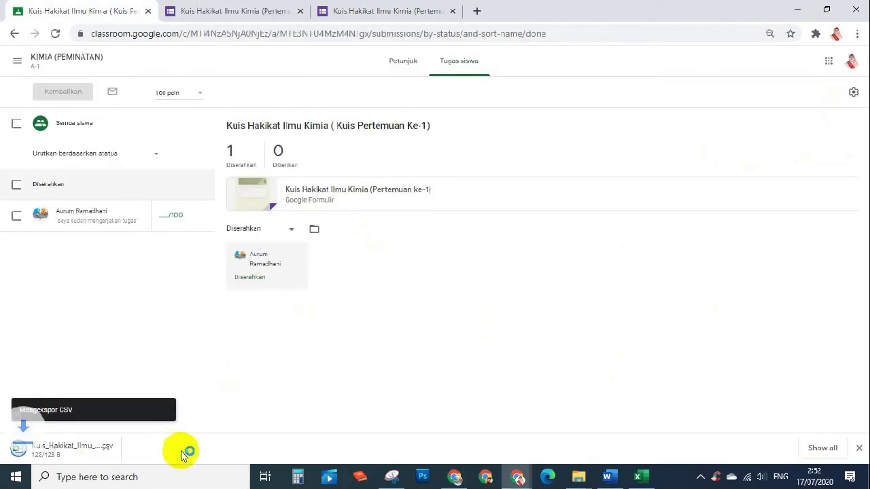
click(109, 450)
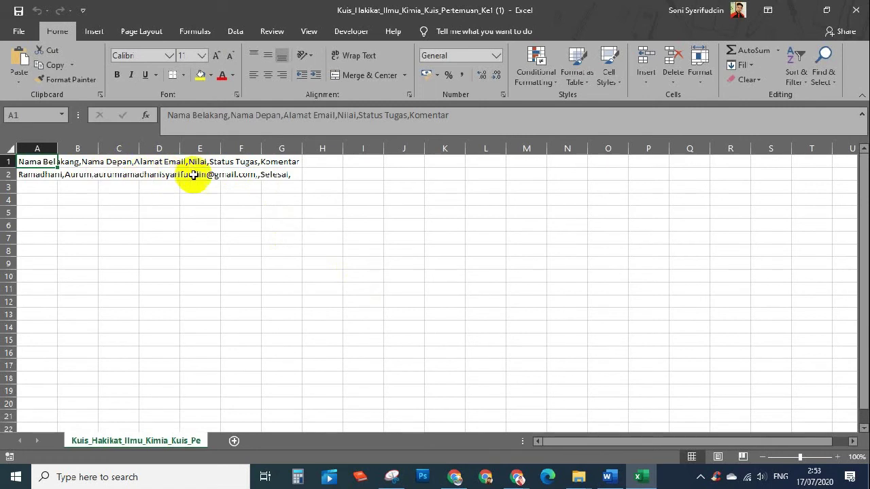
click(271, 174)
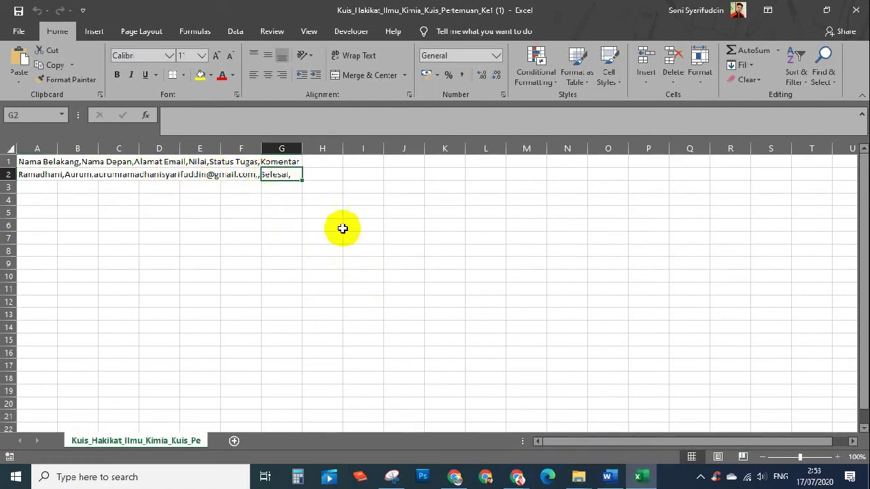
Switch back to Chrome, open Google Drive in a new tab and open the form Kuis Hakikat Ilmu Kimia (Pertemuan ke-1) with its responses
mouse_move(517, 478)
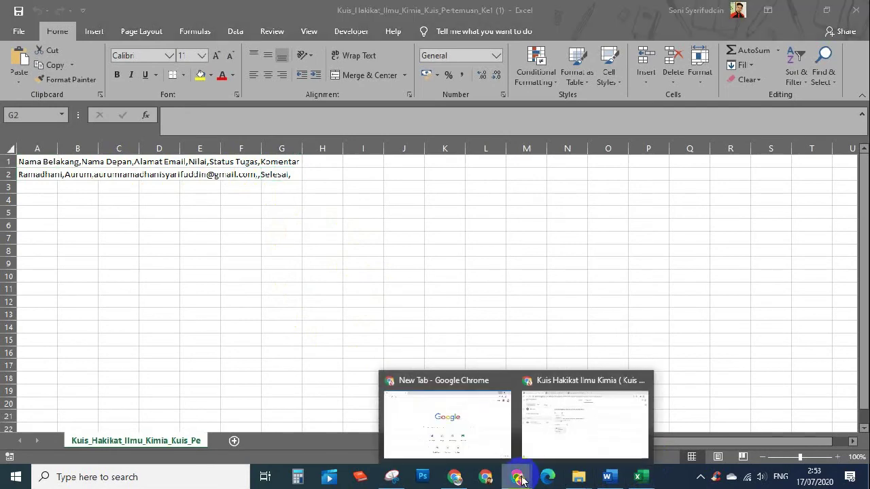
click(557, 421)
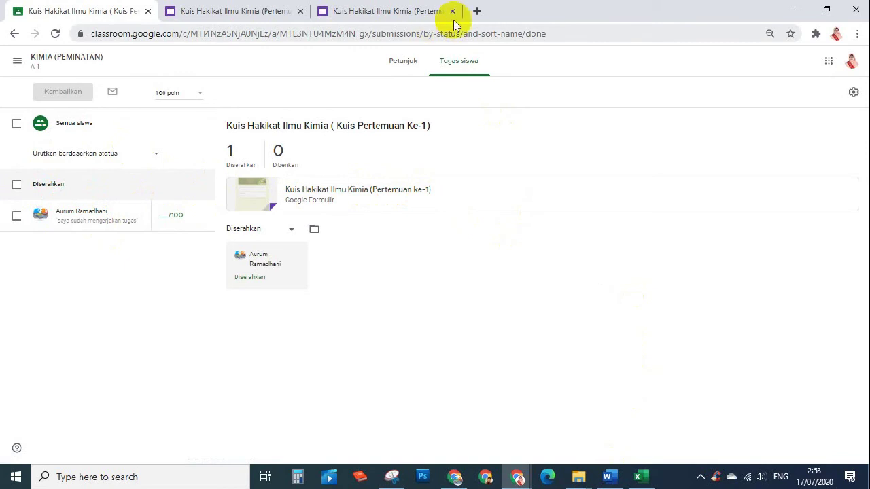
click(475, 11)
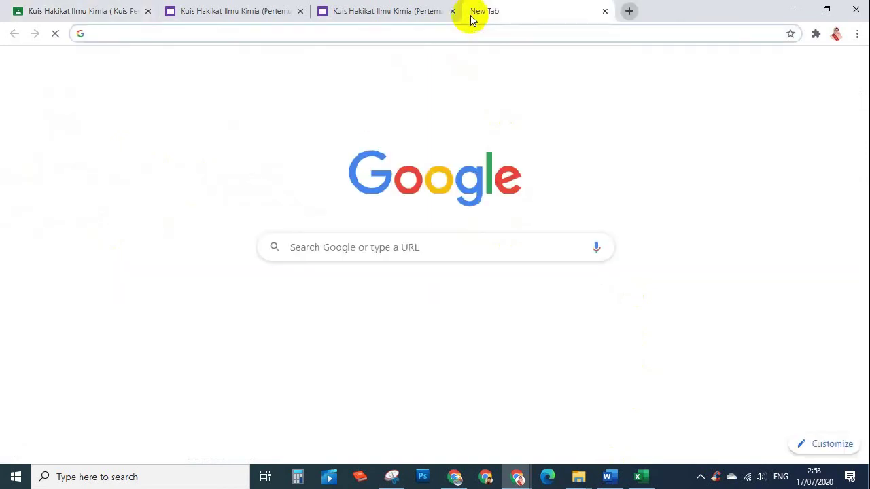
click(444, 34)
click(817, 67)
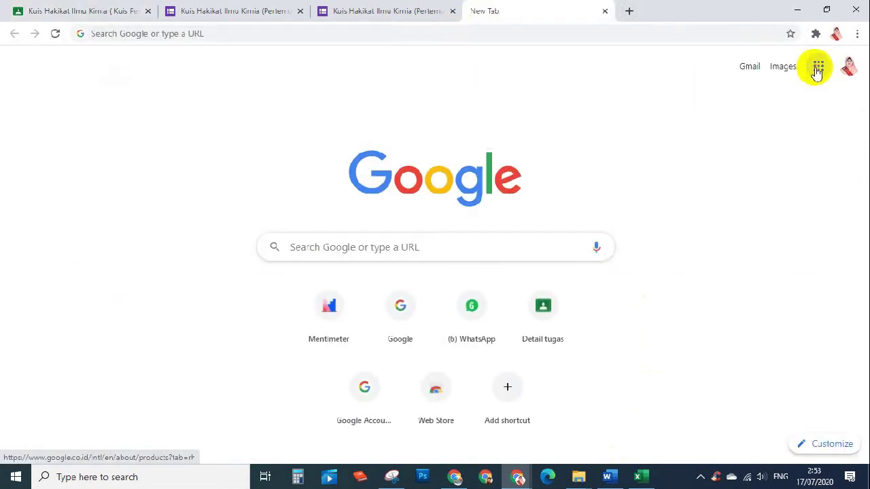
click(831, 255)
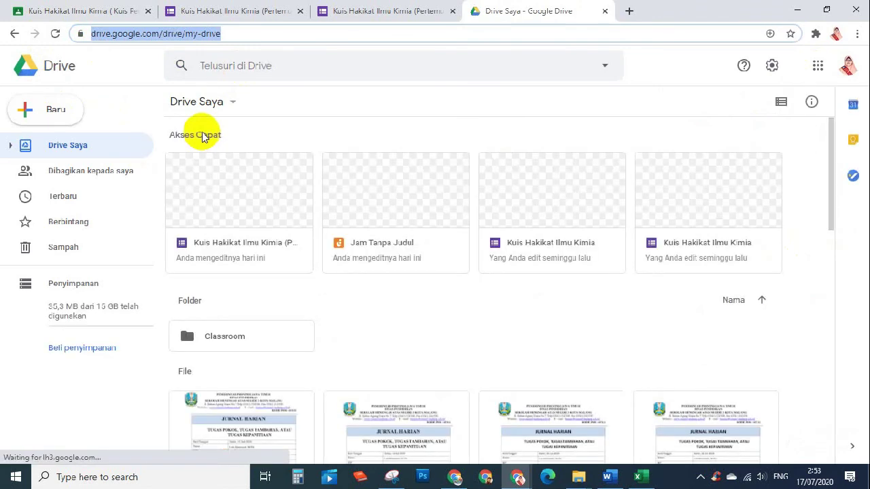
click(228, 247)
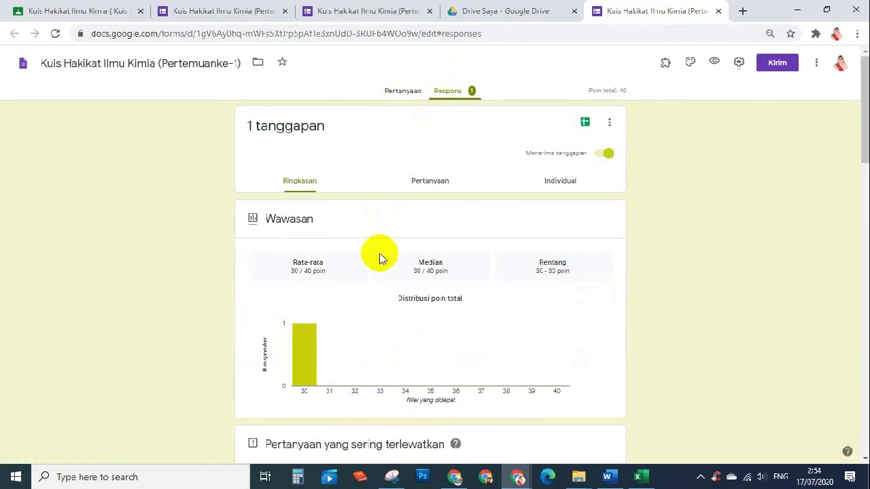
Examine the response summary: point distribution, frequently missed questions, scores, student identity and the answer charts of each question
scroll(379, 255, down, 3)
scroll(380, 254, down, 1)
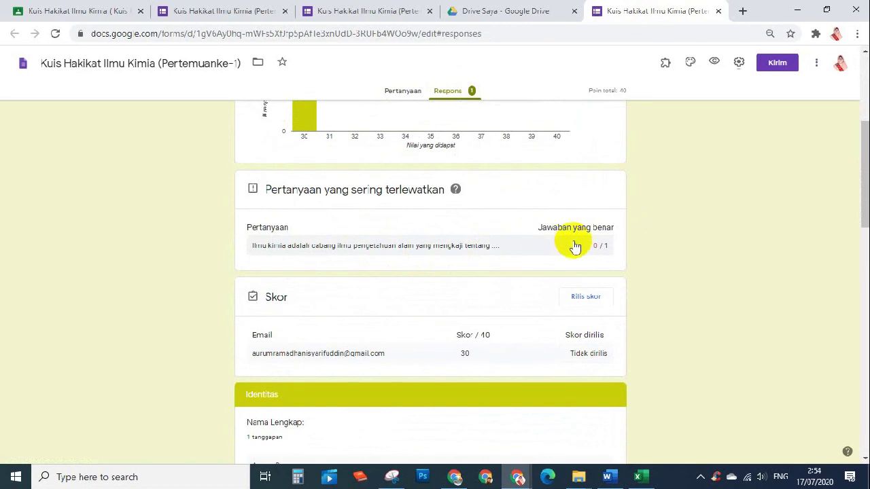
scroll(428, 336, down, 1)
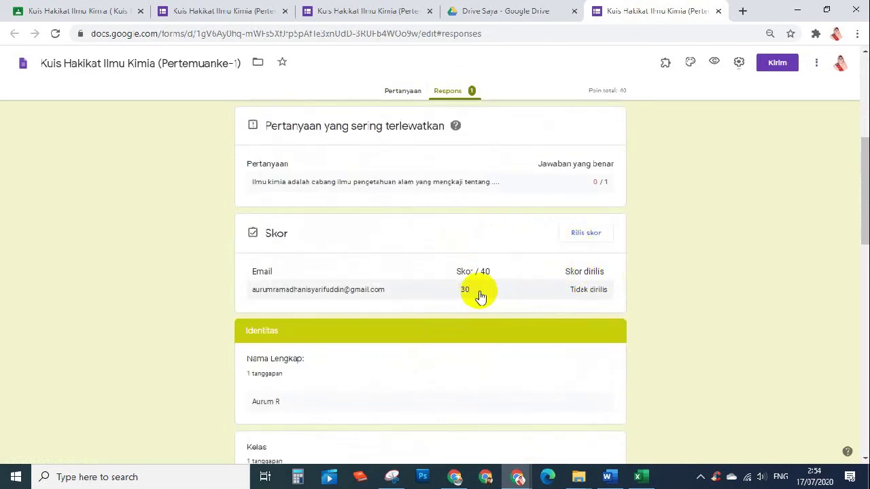
scroll(466, 291, down, 9)
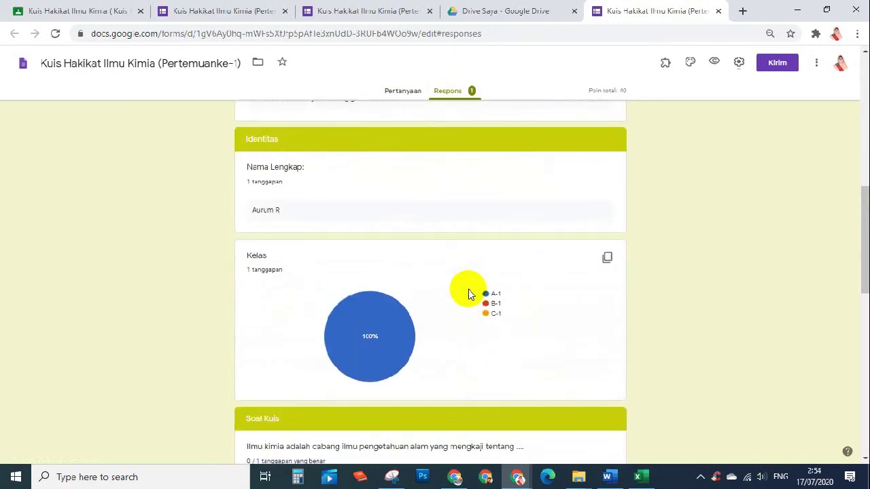
scroll(466, 298, down, 6)
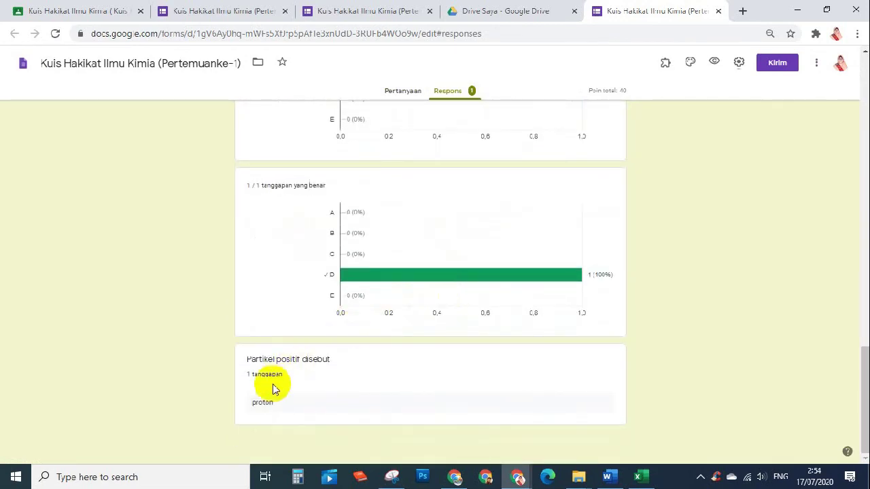
mouse_move(360, 286)
scroll(360, 287, up, 2)
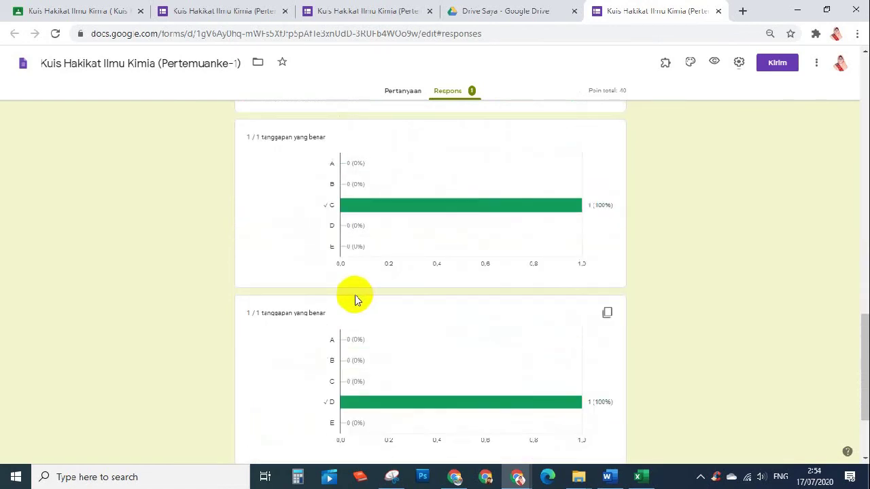
scroll(380, 245, up, 2)
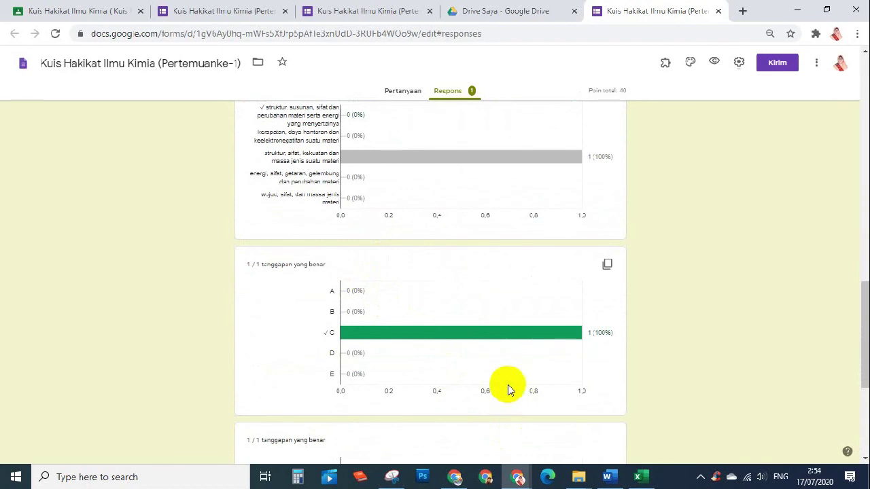
scroll(578, 194, up, 2)
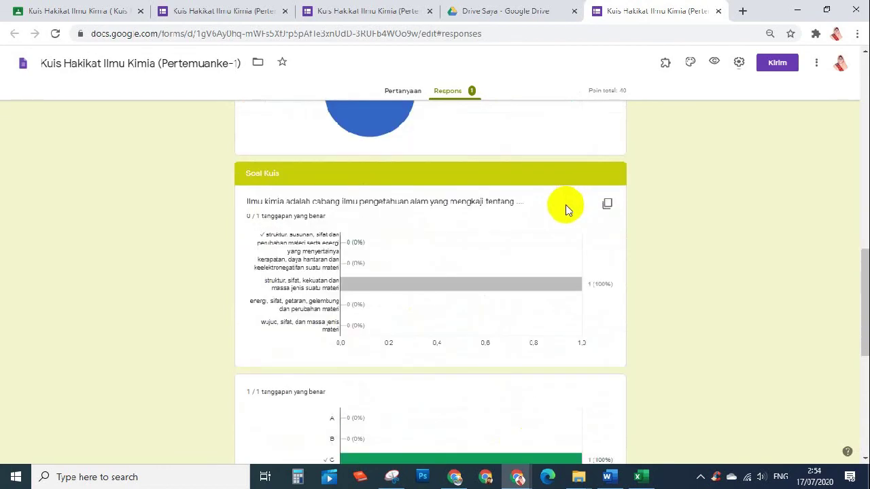
scroll(429, 224, up, 4)
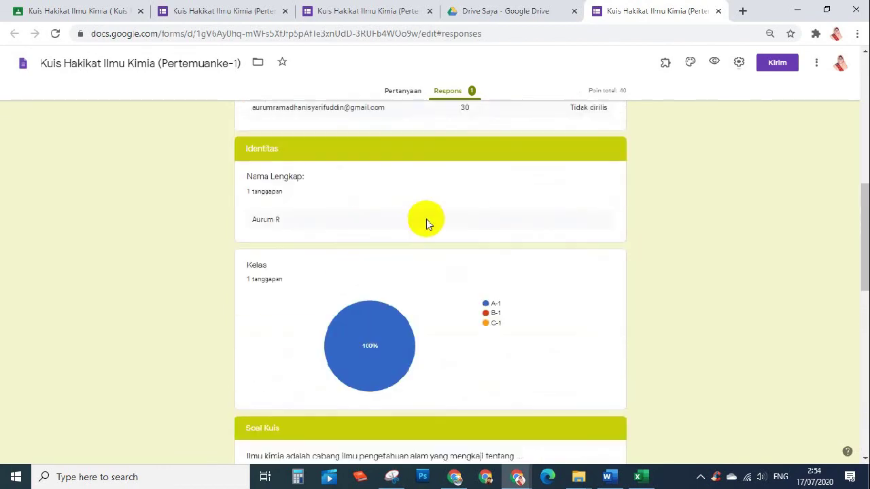
scroll(596, 136, up, 4)
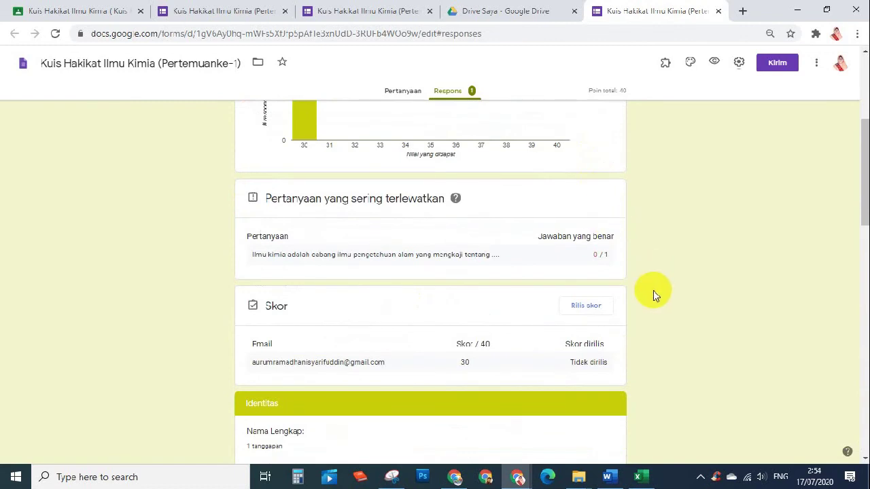
scroll(581, 370, up, 4)
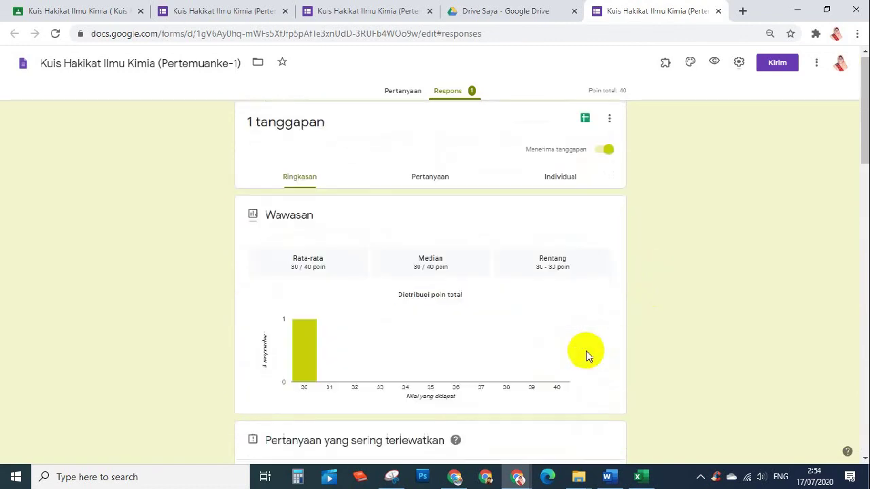
Review the responses question by question, from the full name through the class to the first chemistry question
click(420, 180)
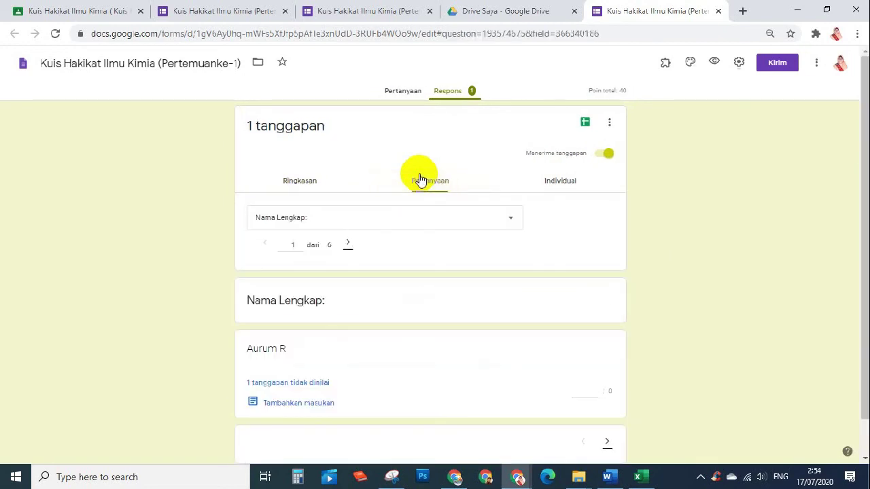
click(348, 245)
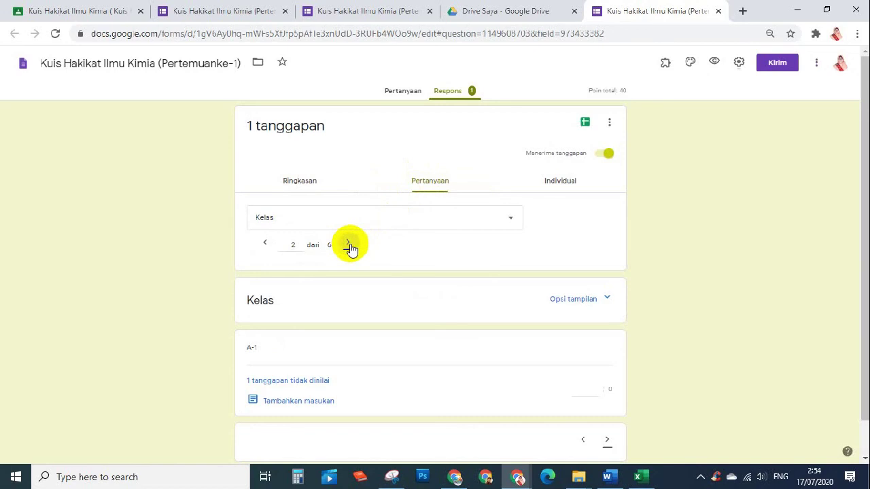
click(348, 245)
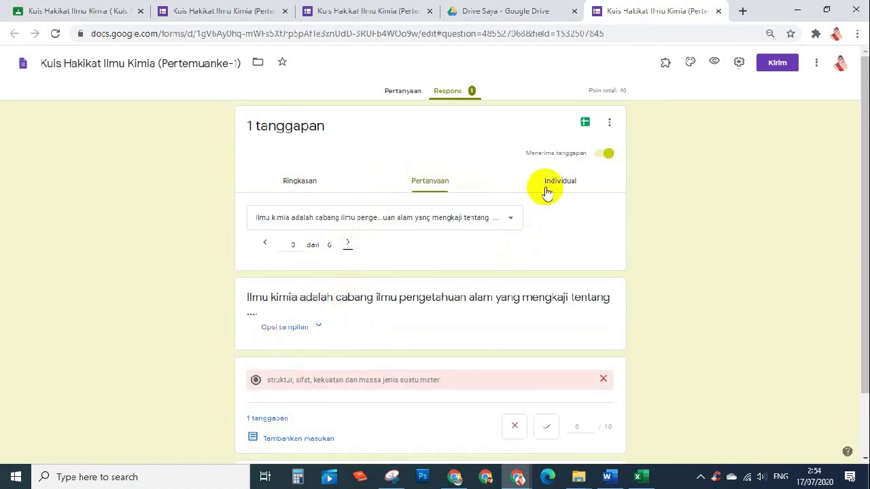
scroll(554, 210, down, 2)
scroll(555, 218, up, 2)
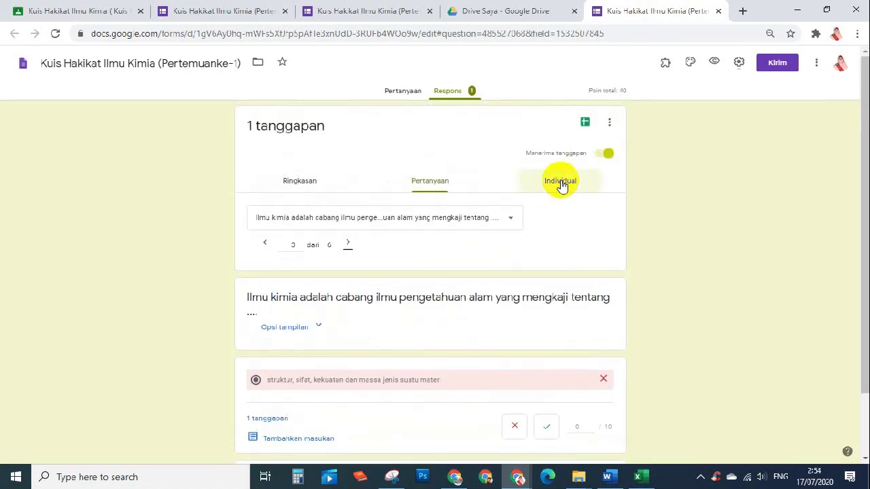
Review the student's individual response, from the identity section through the score and correctness of every quiz question
click(559, 183)
scroll(420, 282, down, 2)
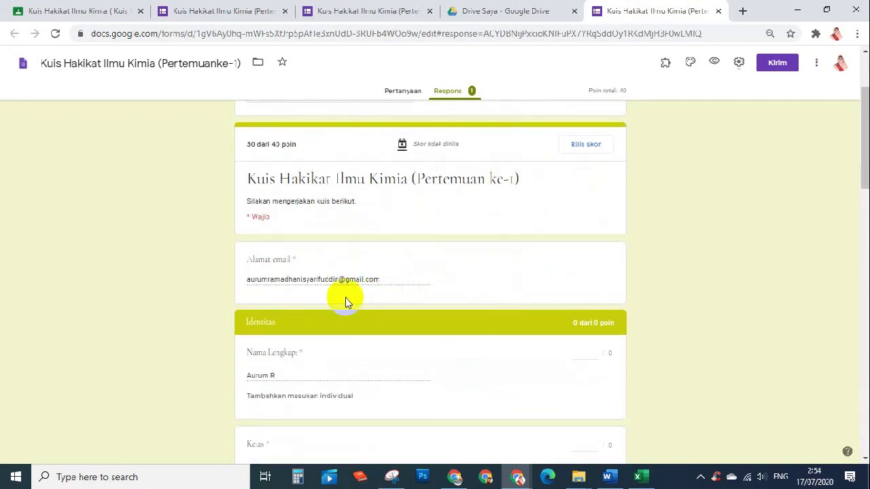
scroll(317, 278, down, 6)
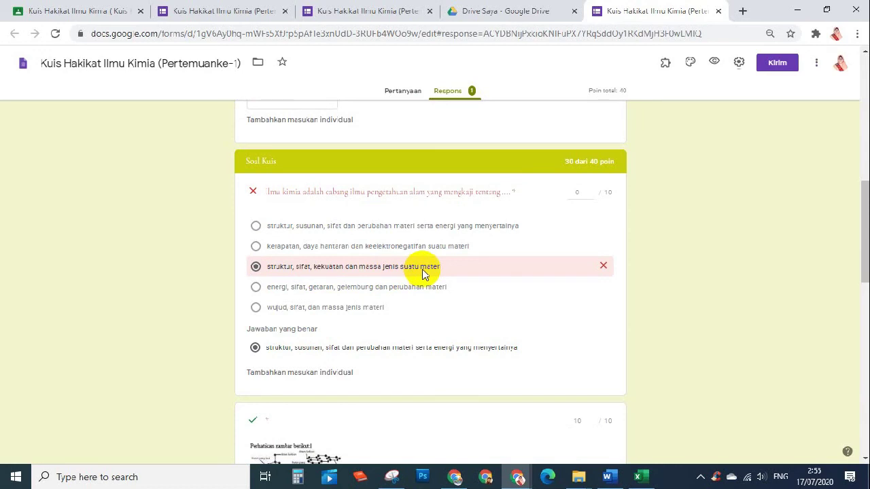
scroll(422, 272, down, 1)
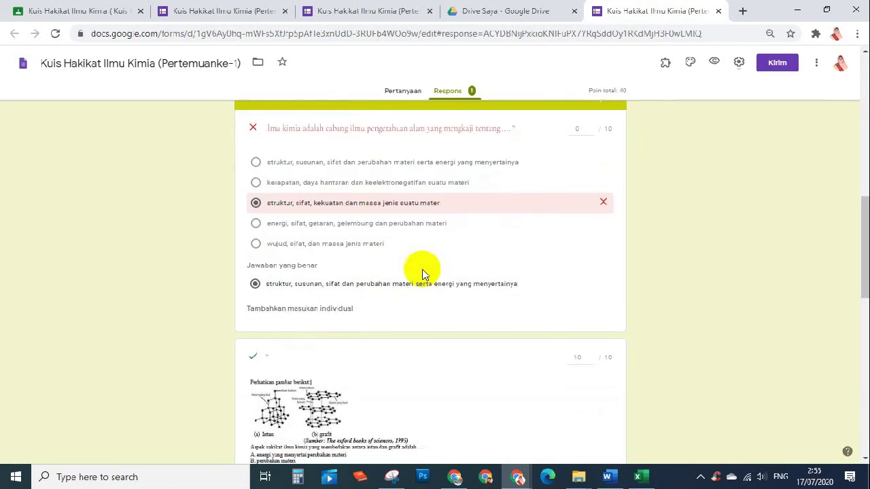
scroll(374, 249, down, 1)
scroll(367, 251, down, 2)
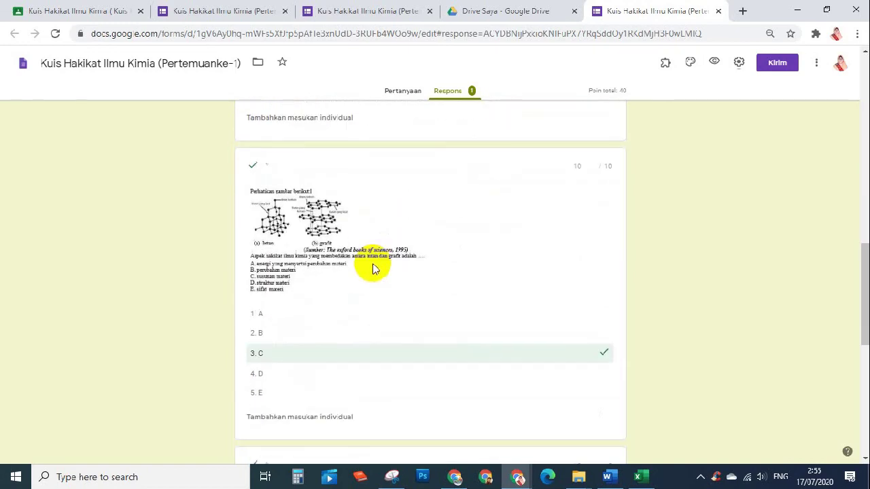
scroll(372, 328, down, 7)
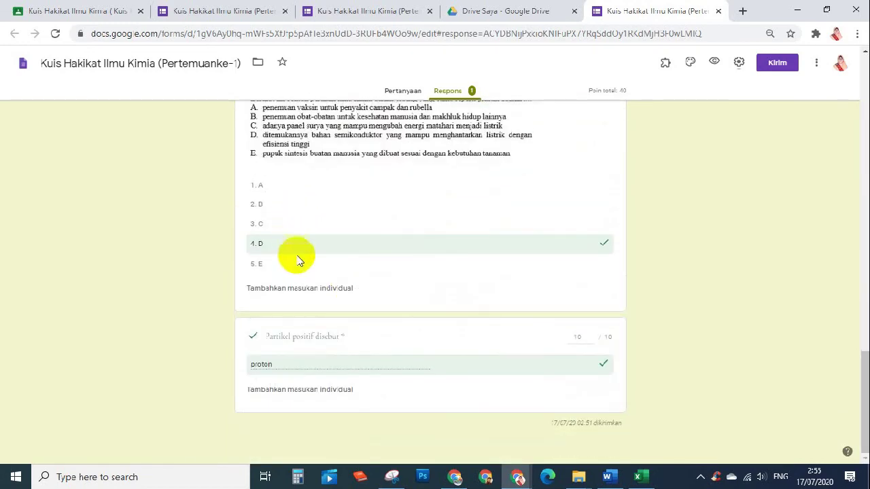
scroll(397, 362, up, 20)
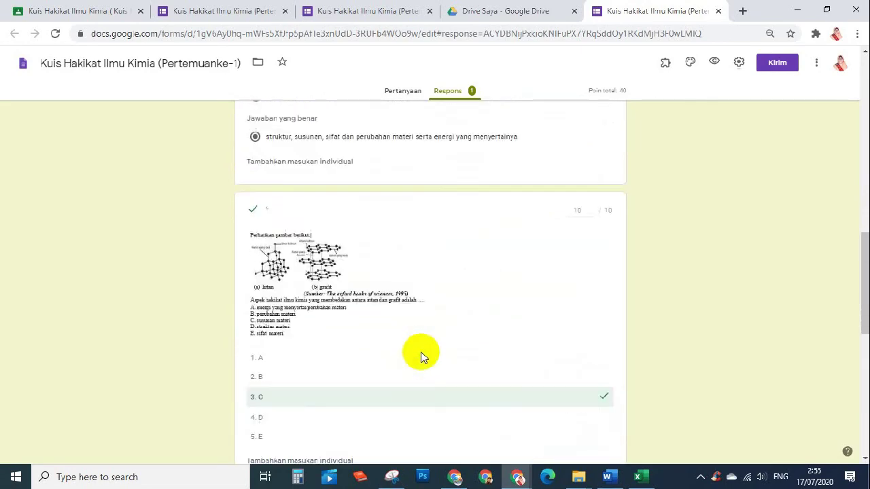
click(607, 153)
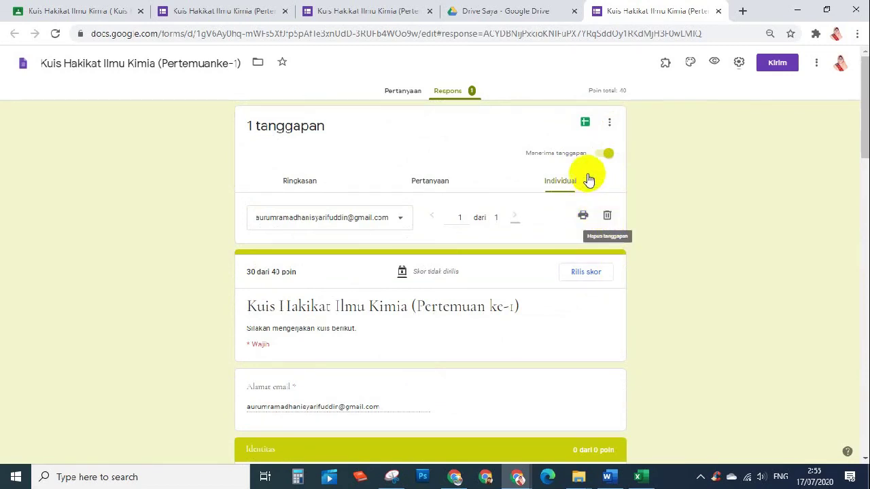
Create a new response spreadsheet named Kuis Hakikat Ilmu Kimia (Pertemuan ke-1), removing the response suffix from the suggested name
click(585, 123)
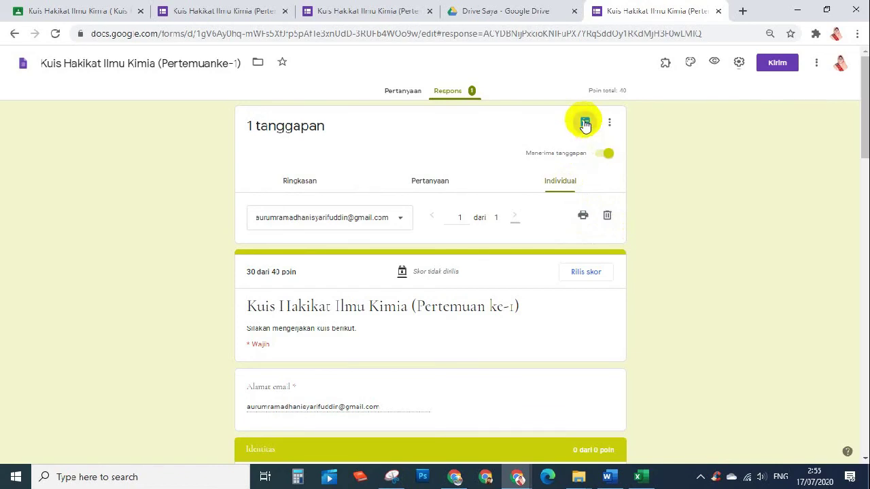
click(519, 124)
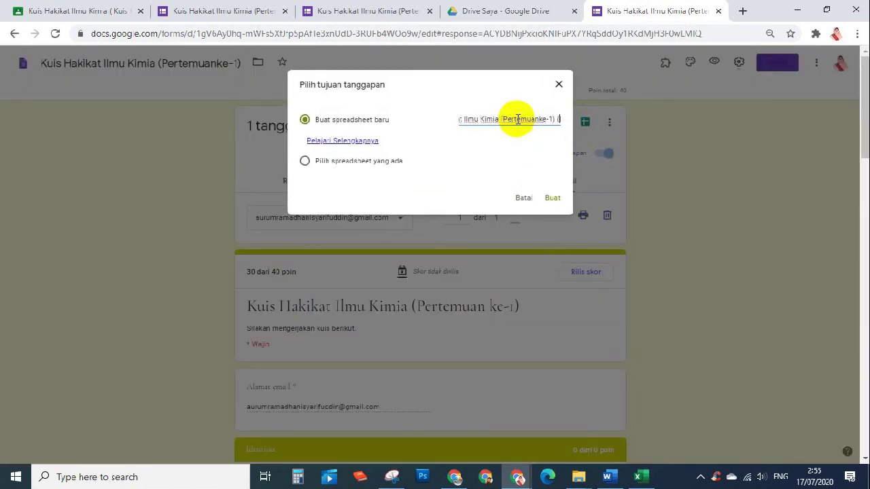
key(BackSpace)
key(BackSpace)
key(BackSpace)
key(BackSpace)
key(BackSpace)
key(BackSpace)
key(BackSpace)
key(BackSpace)
key(BackSpace)
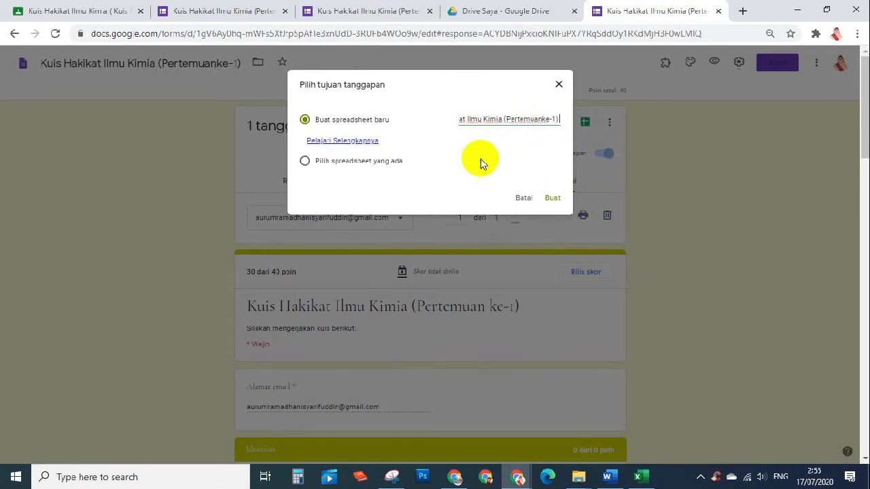
click(553, 199)
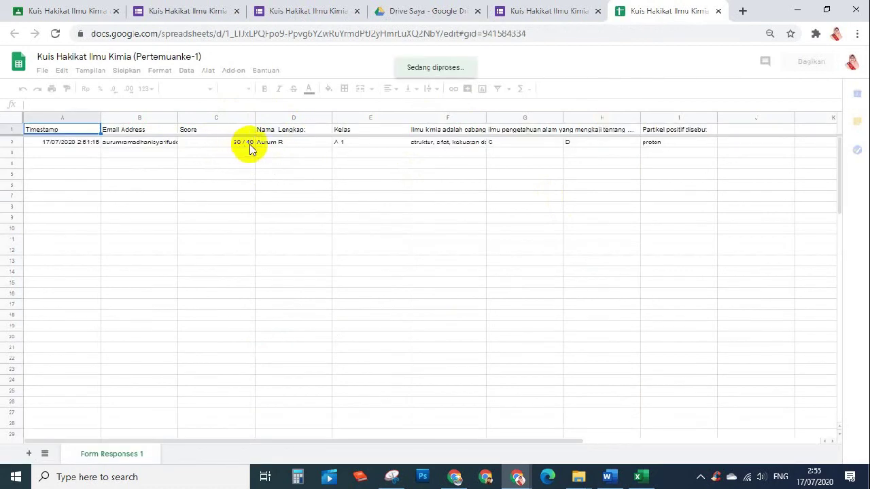
Check the student's score in the response spreadsheet and look up the options for downloading the file
click(250, 146)
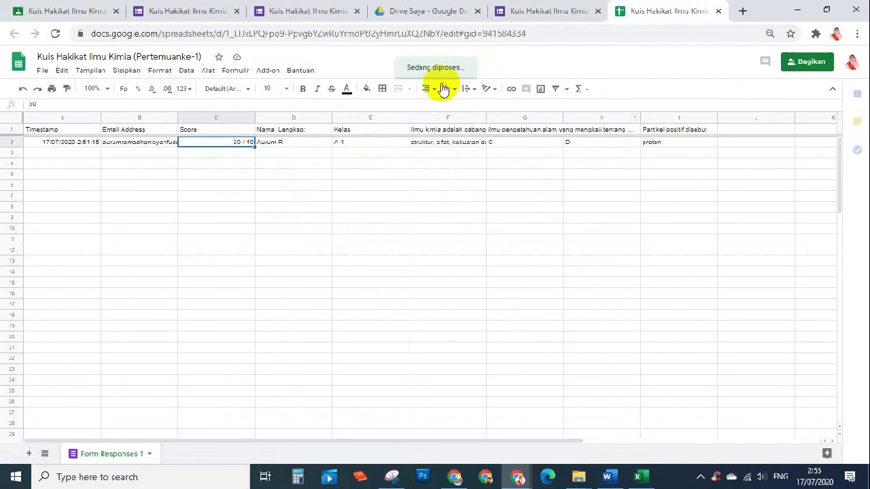
click(42, 71)
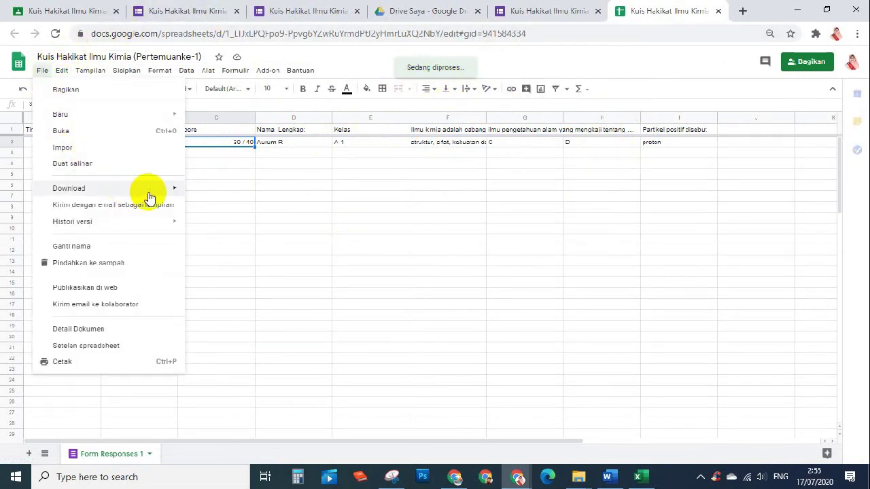
mouse_move(170, 193)
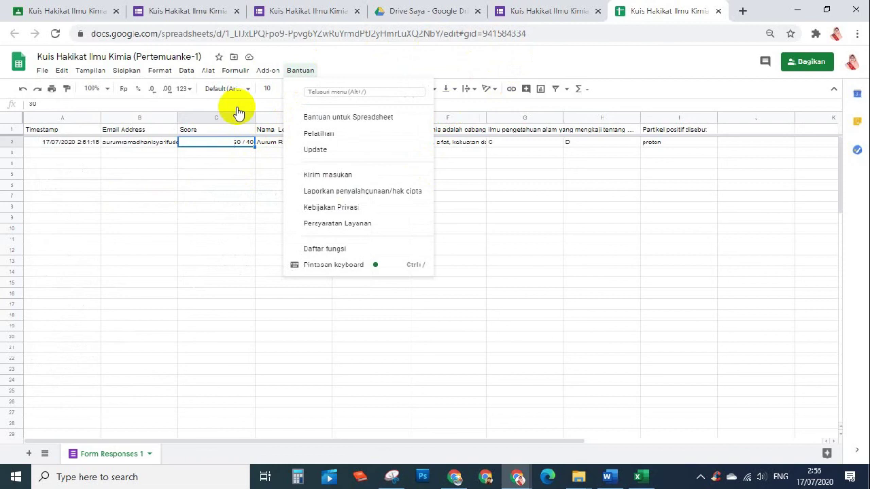
Switch back to the quiz assignment in Google Classroom and grade the student's submission 75 out of 100
click(207, 9)
click(60, 10)
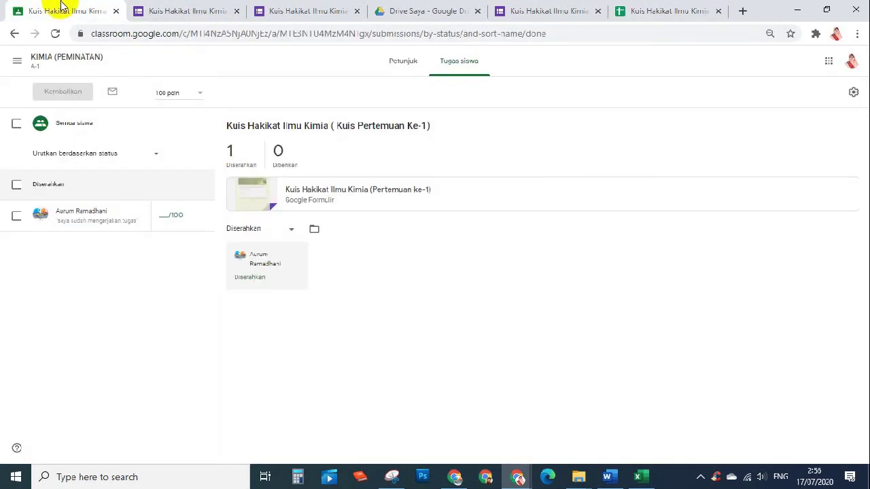
click(165, 213)
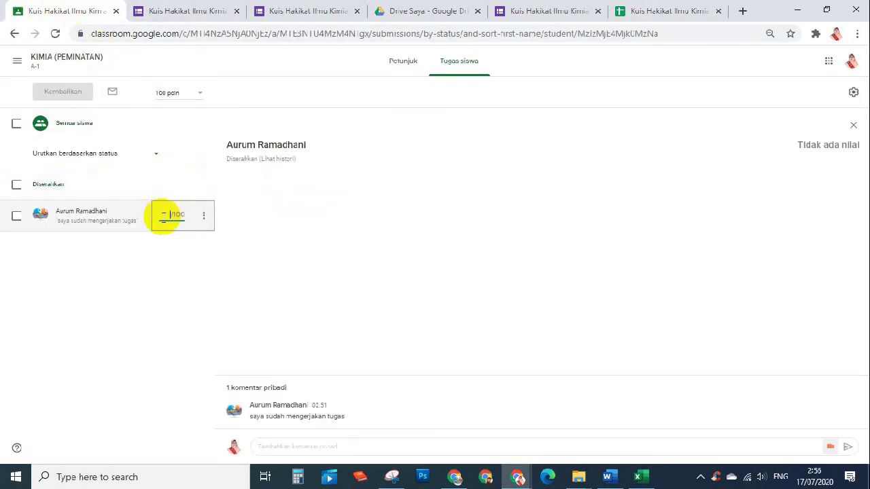
click(170, 93)
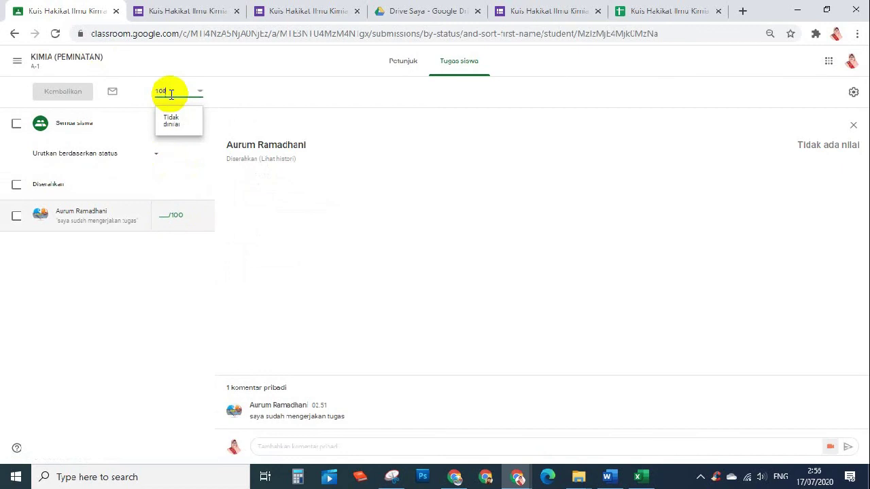
click(177, 159)
click(163, 217)
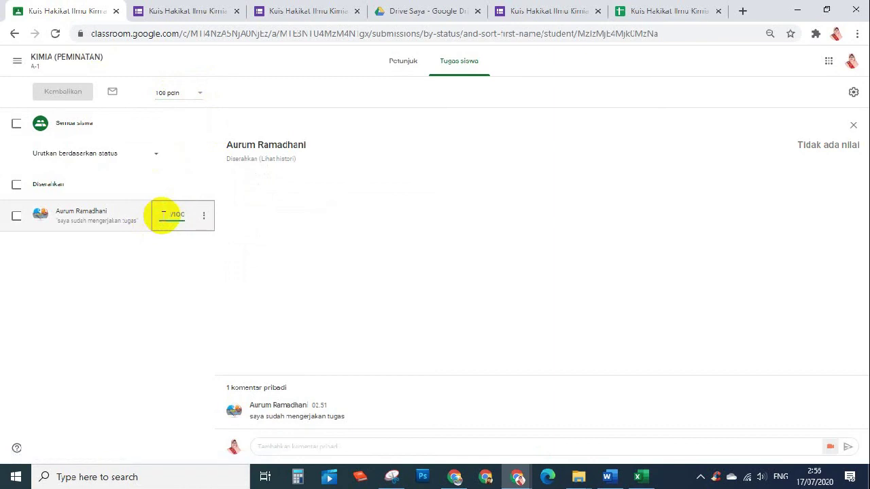
text(75)
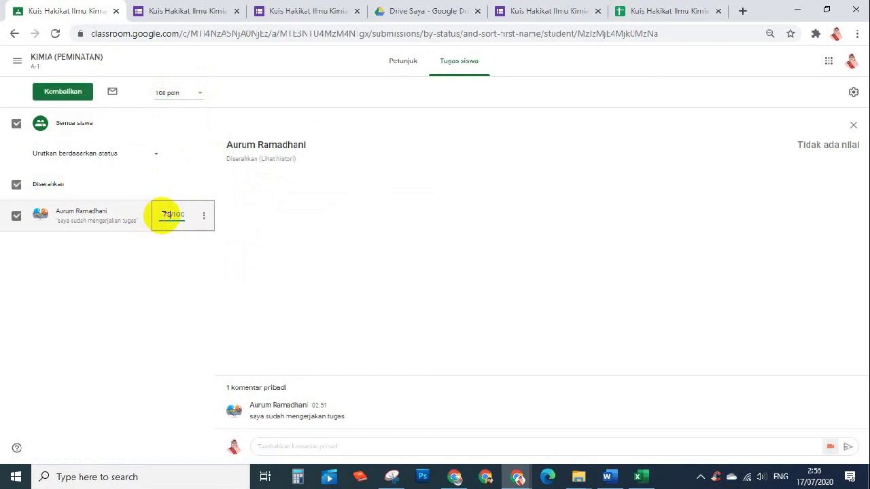
click(165, 265)
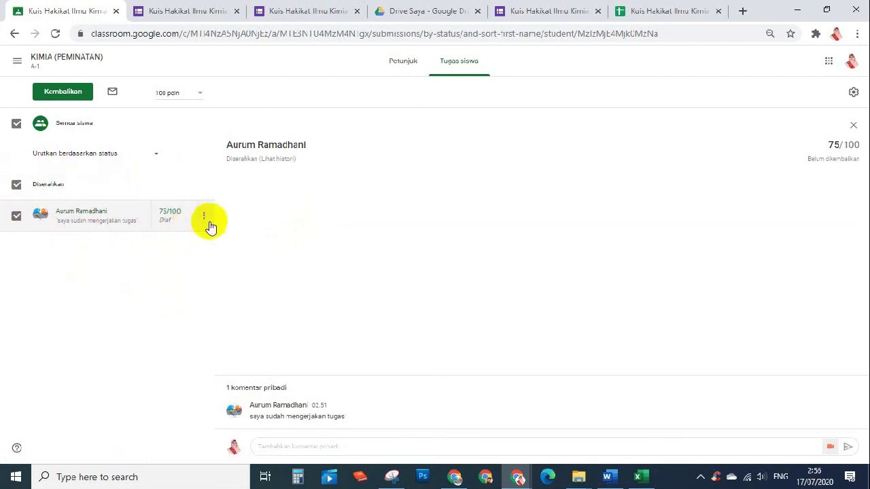
Return the graded work to the student without a private comment, then select the student and open the assignment's instructions
click(203, 215)
click(133, 239)
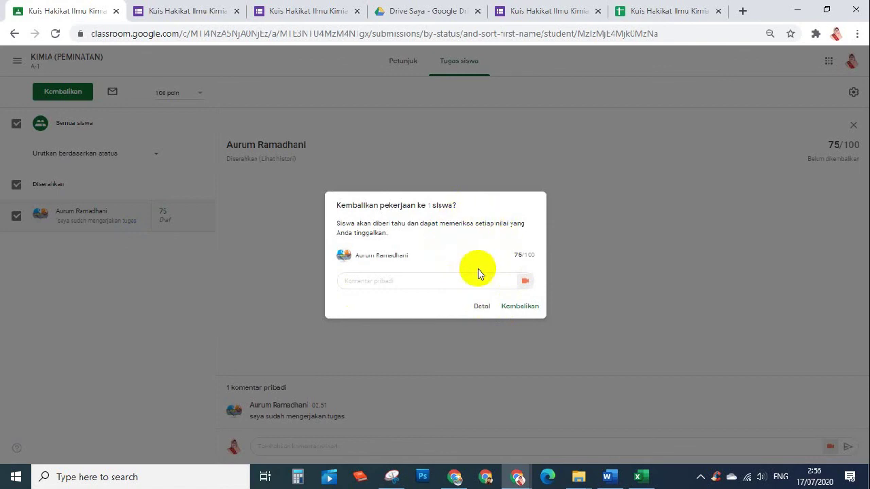
click(524, 307)
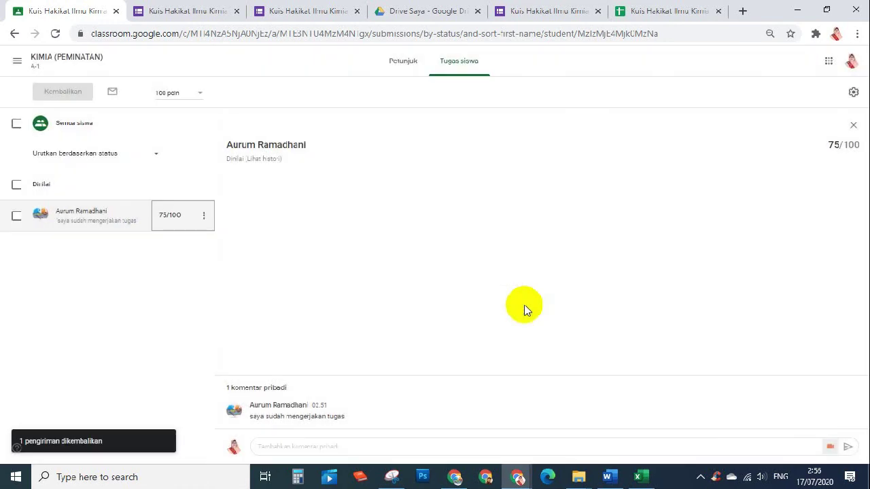
click(17, 216)
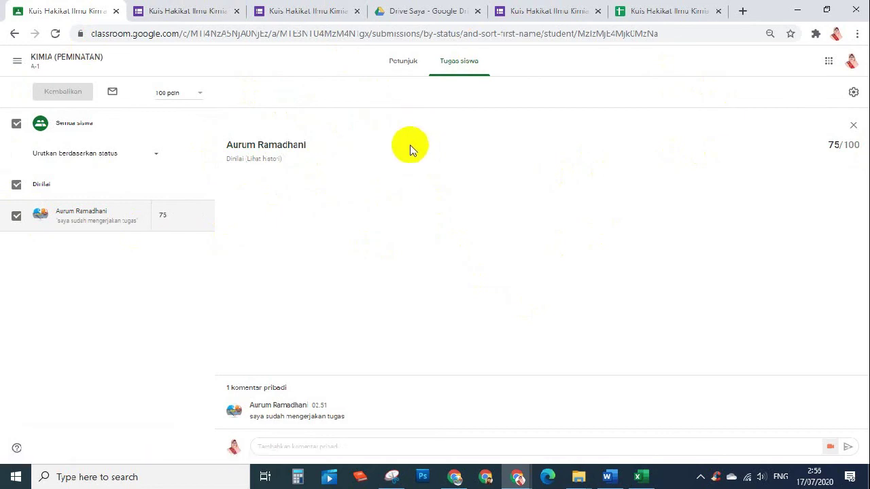
click(421, 63)
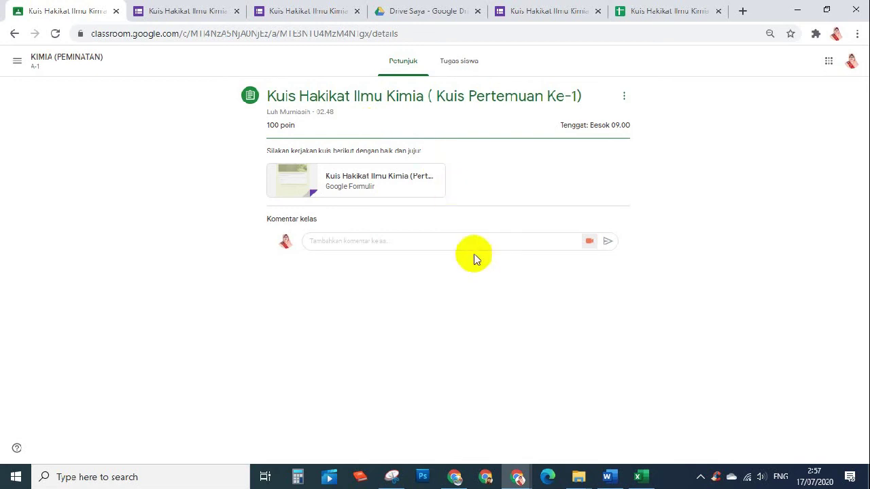
click(690, 482)
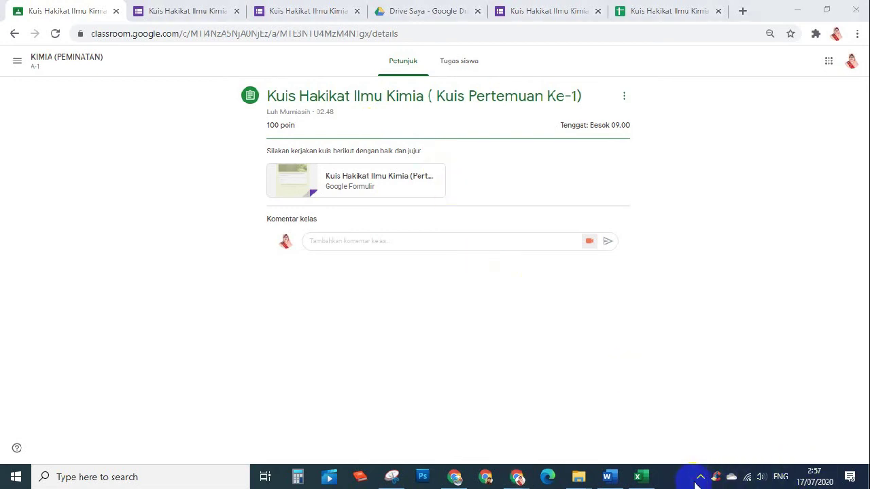
click(701, 477)
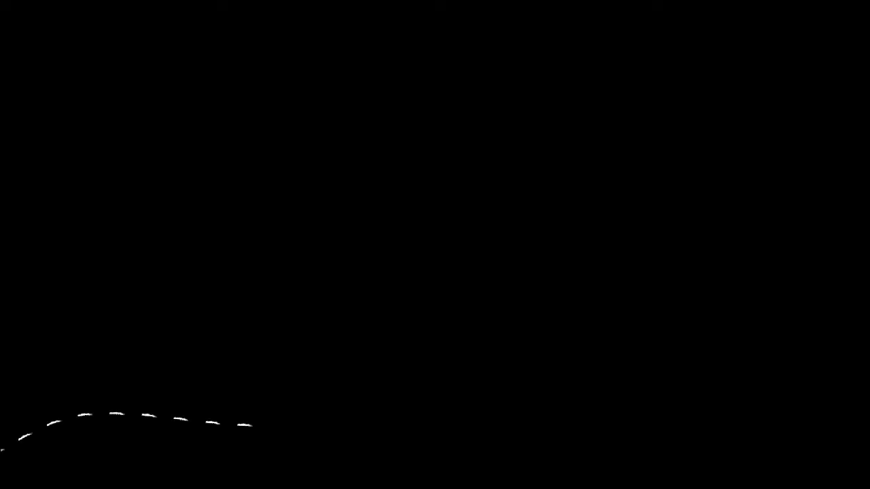